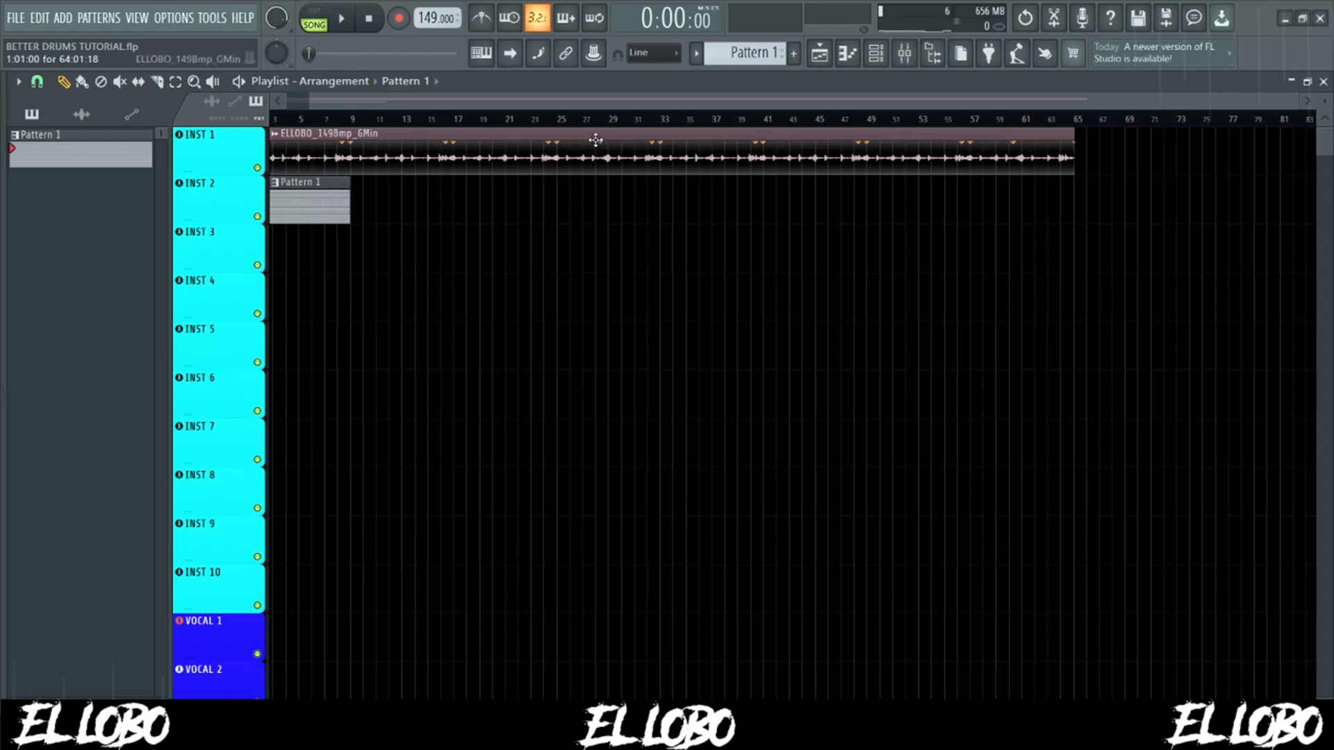
# - Duplicate the Pattern 1 clip along the INST 2 track until it reaches bar 65, matching the audio clip above
pyautogui.click(876, 53)
pyautogui.click(334, 218)
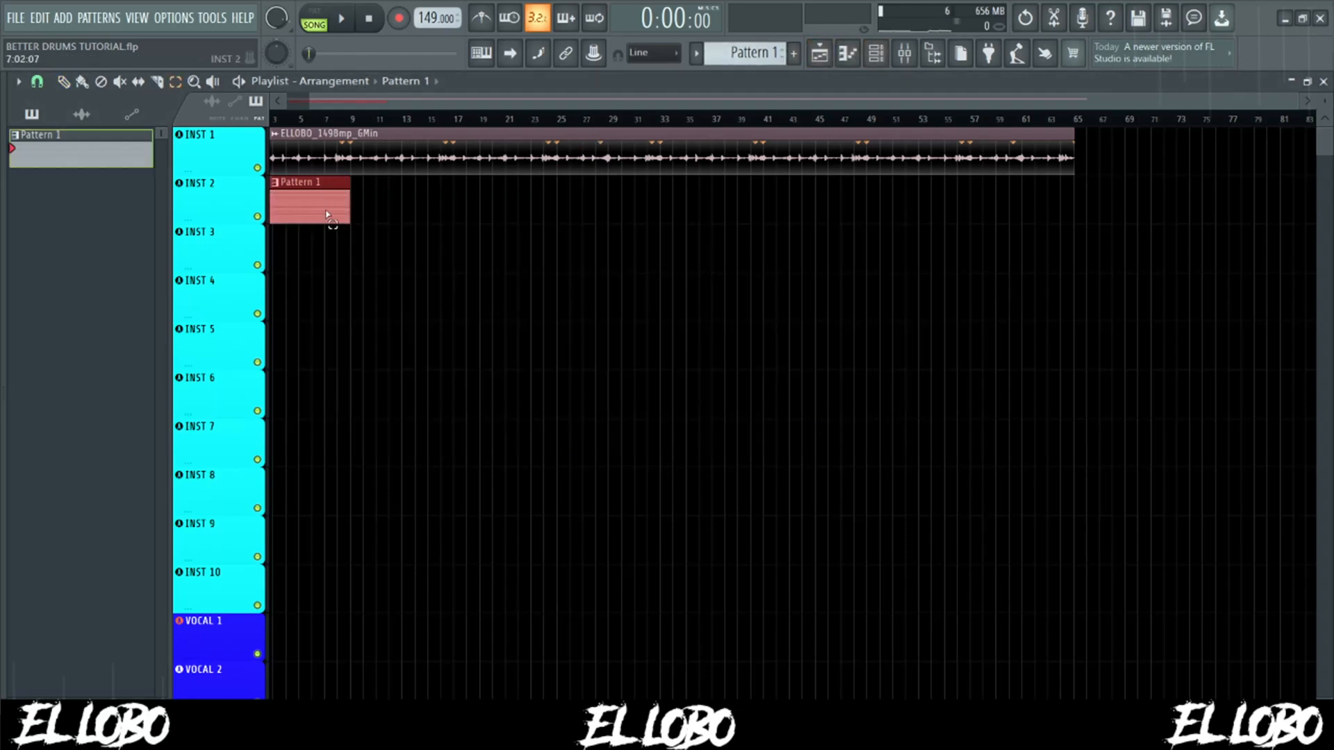
pyautogui.hotkey('ctrl', 'b')
pyautogui.hotkey('ctrl', 'b')
pyautogui.hotkey('ctrl', 'b')
pyautogui.hotkey('ctrl', 'b')
pyautogui.hotkey('ctrl', 'b')
pyautogui.hotkey('ctrl', 'b')
pyautogui.hotkey('ctrl', 'b')
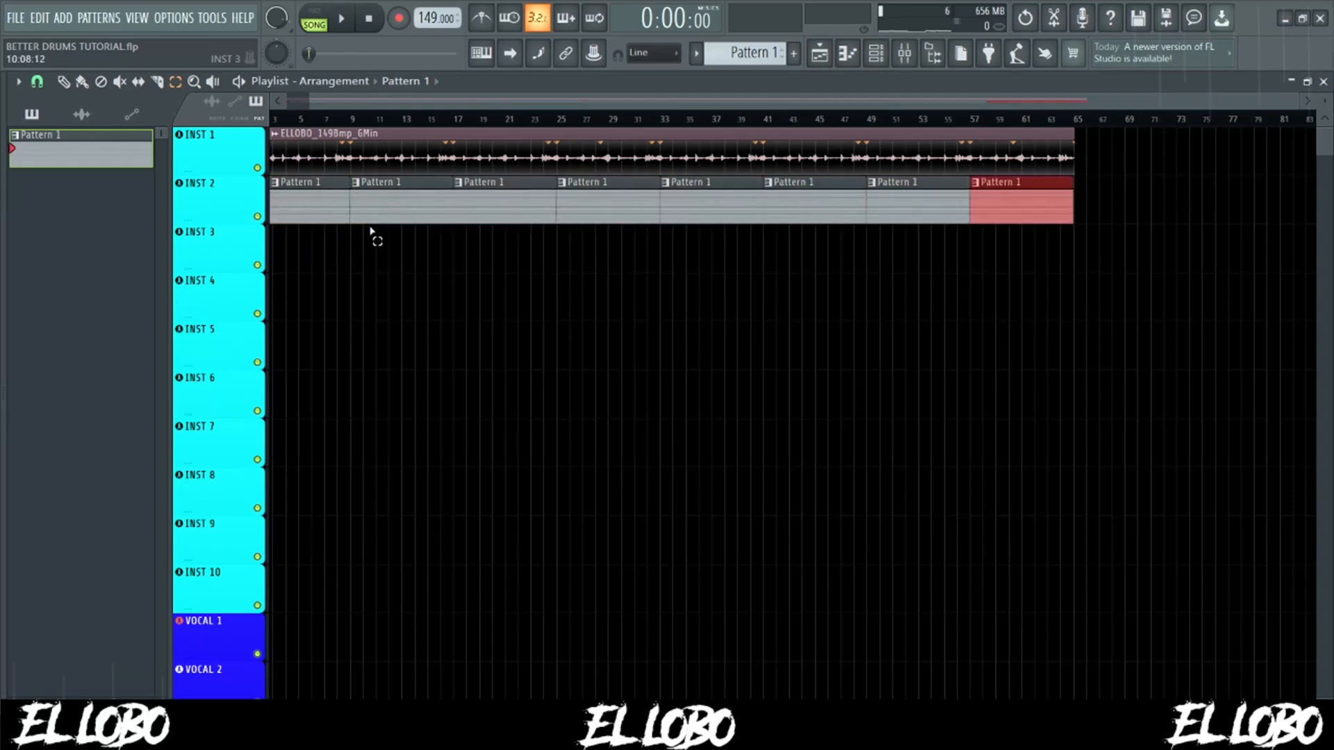
# - Fill every 2 steps of the ELLOBO_HiHat_Shaker channel in Pattern 1
pyautogui.click(876, 53)
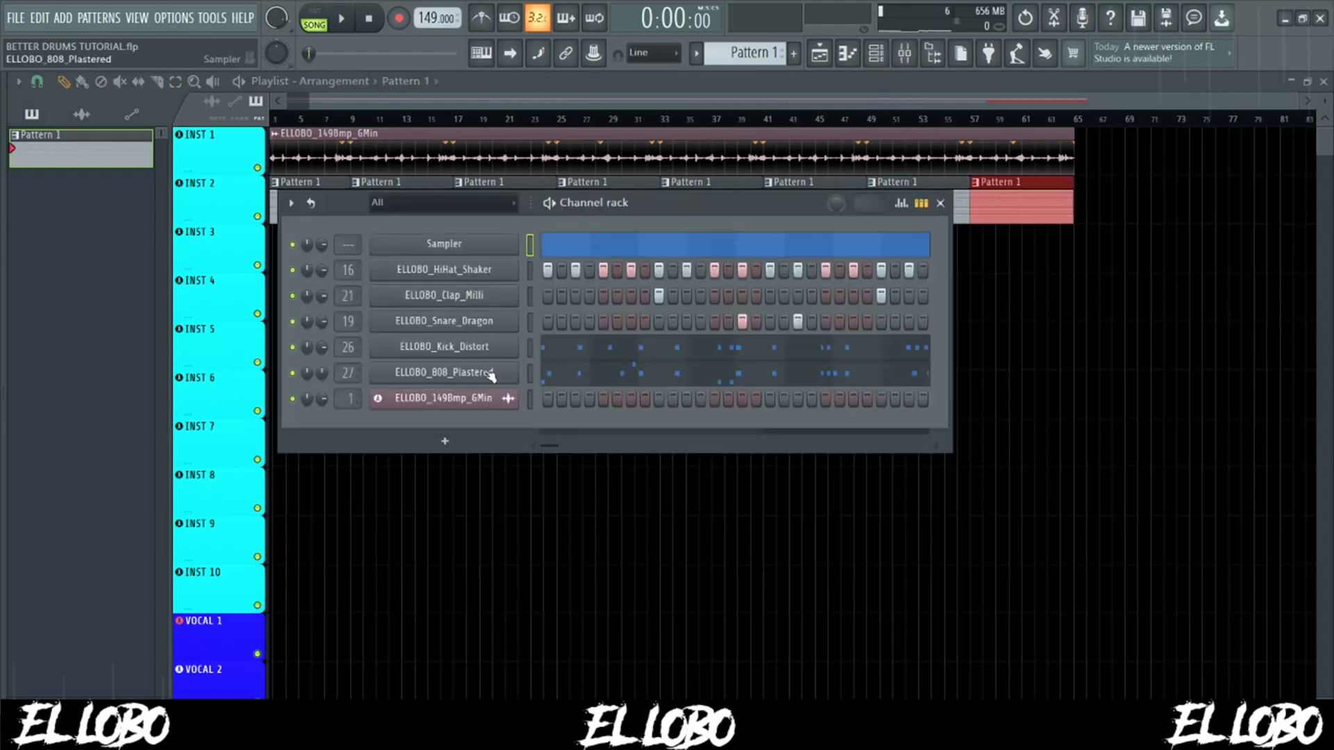
pyautogui.moveTo(725, 212); pyautogui.dragTo(781, 275)
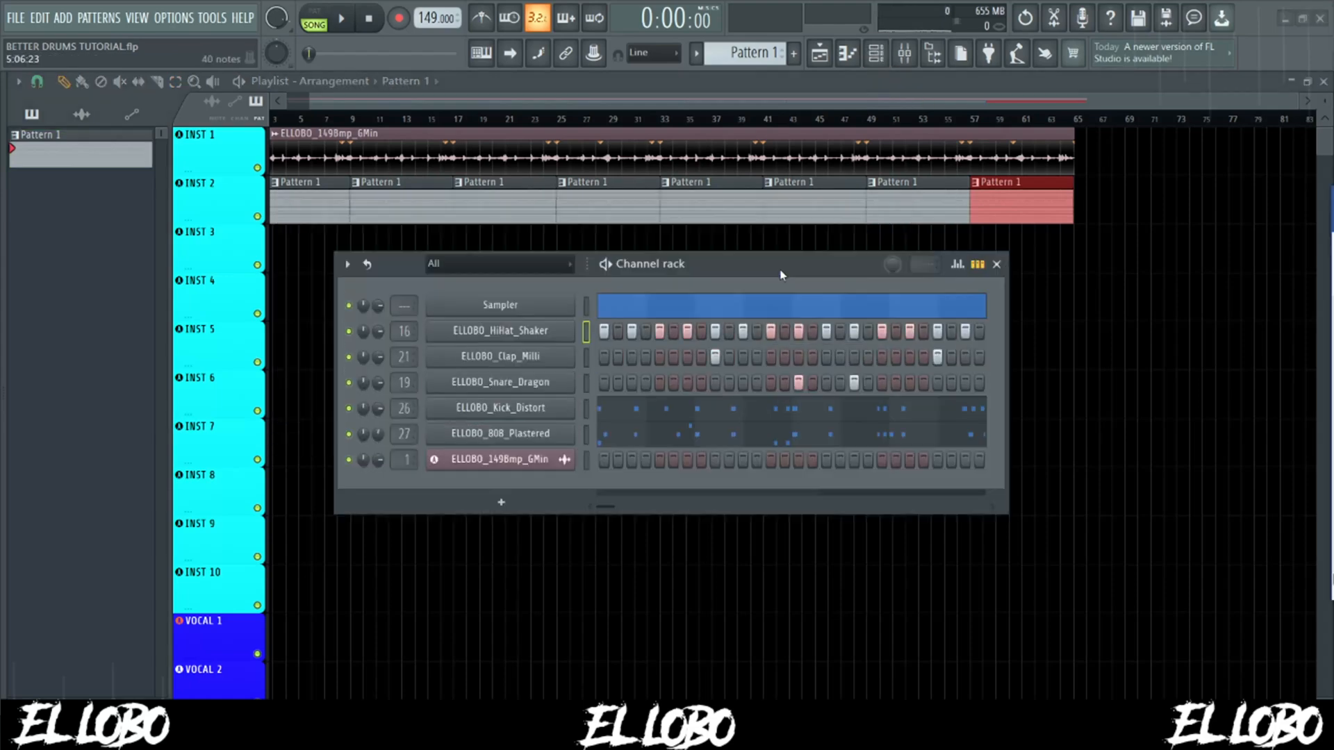
pyautogui.rightClick(569, 332)
pyautogui.click(771, 383)
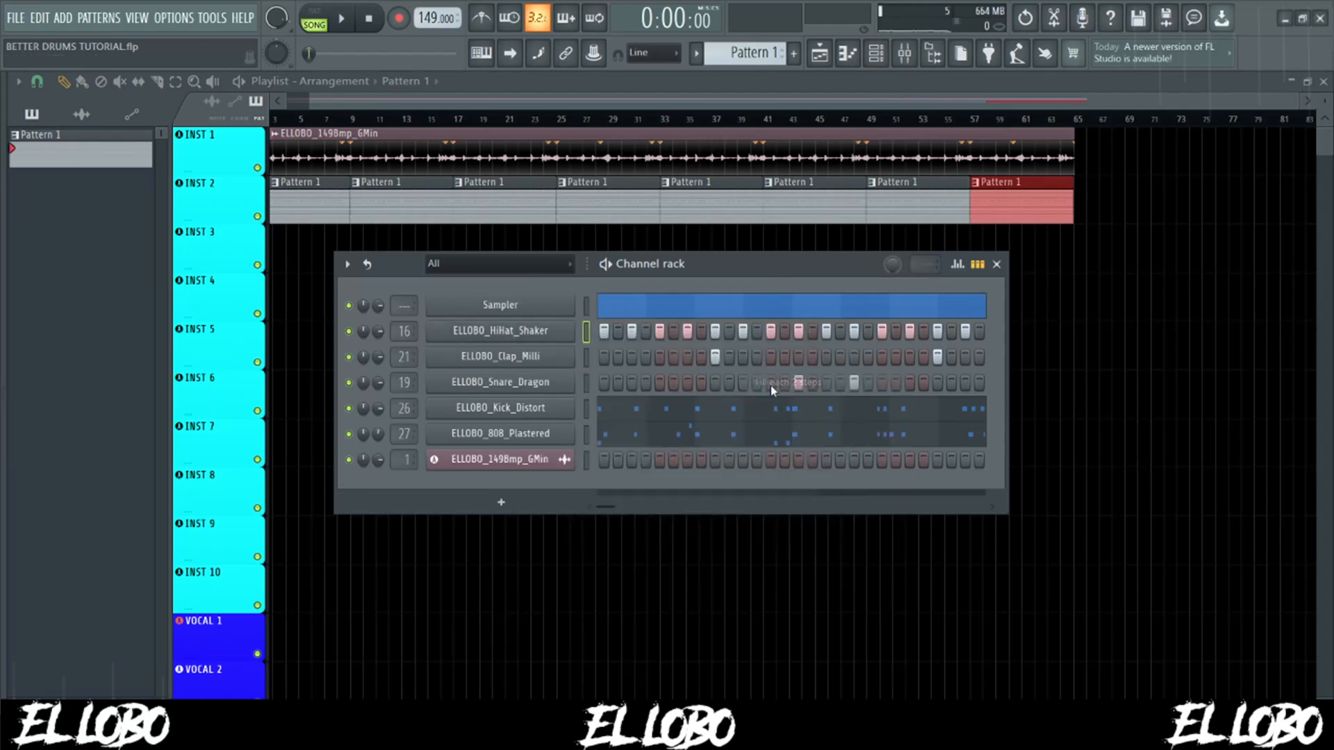
# - Lower the velocity of every second ELLOBO_HiHat_Shaker note to about 65% in the piano roll
pyautogui.rightClick(530, 336)
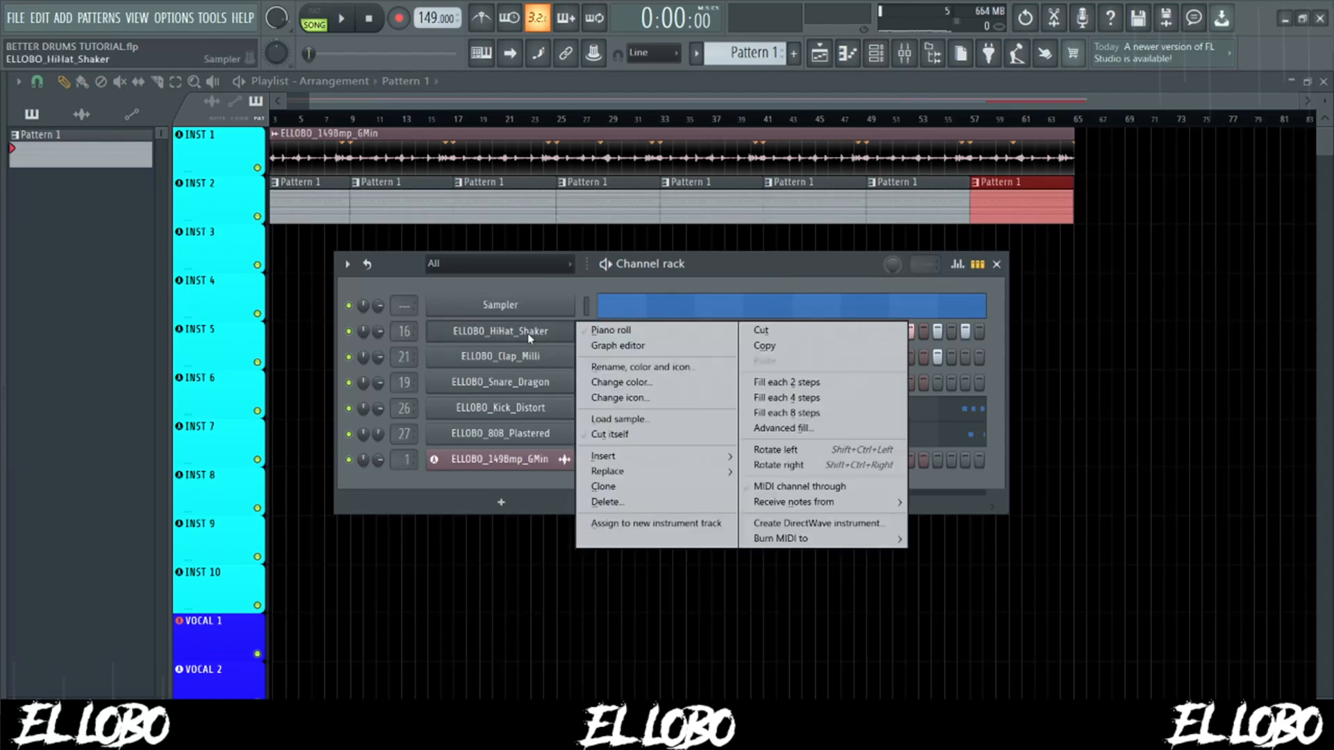
pyautogui.click(595, 330)
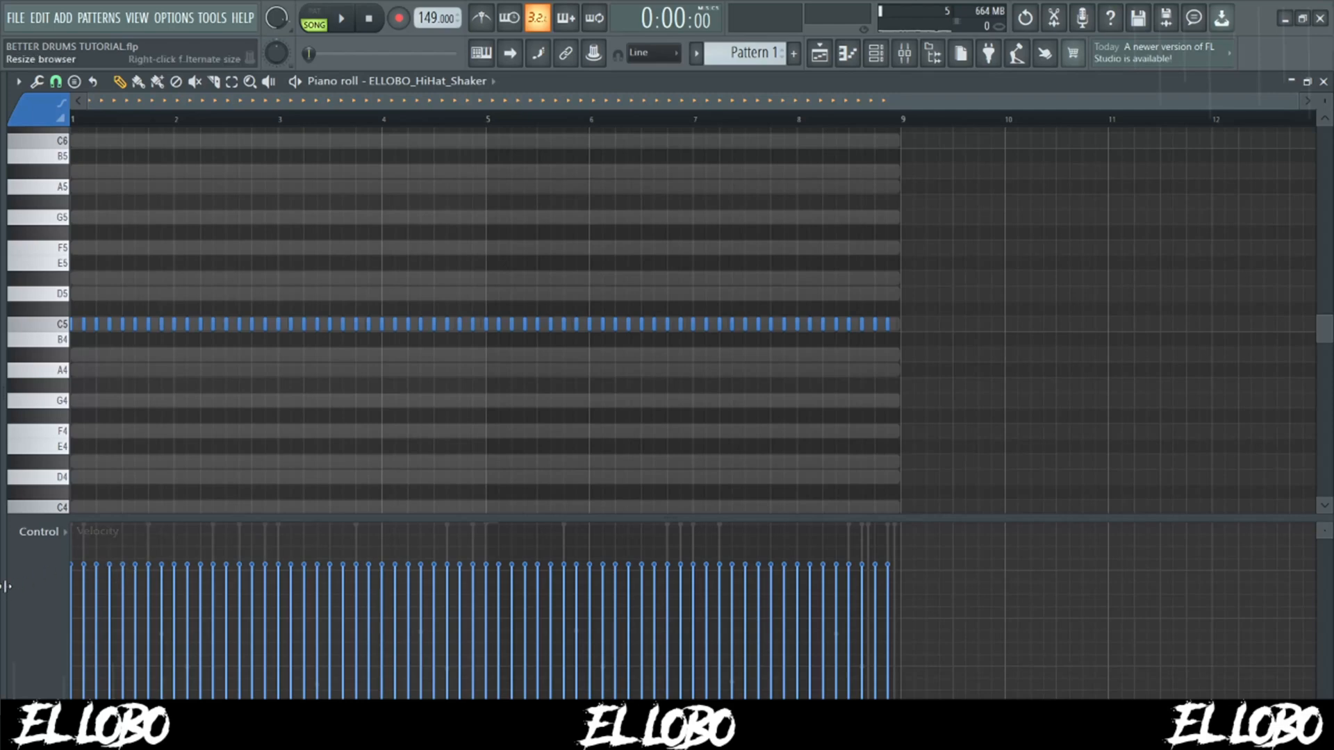
pyautogui.click(84, 590)
pyautogui.click(110, 591)
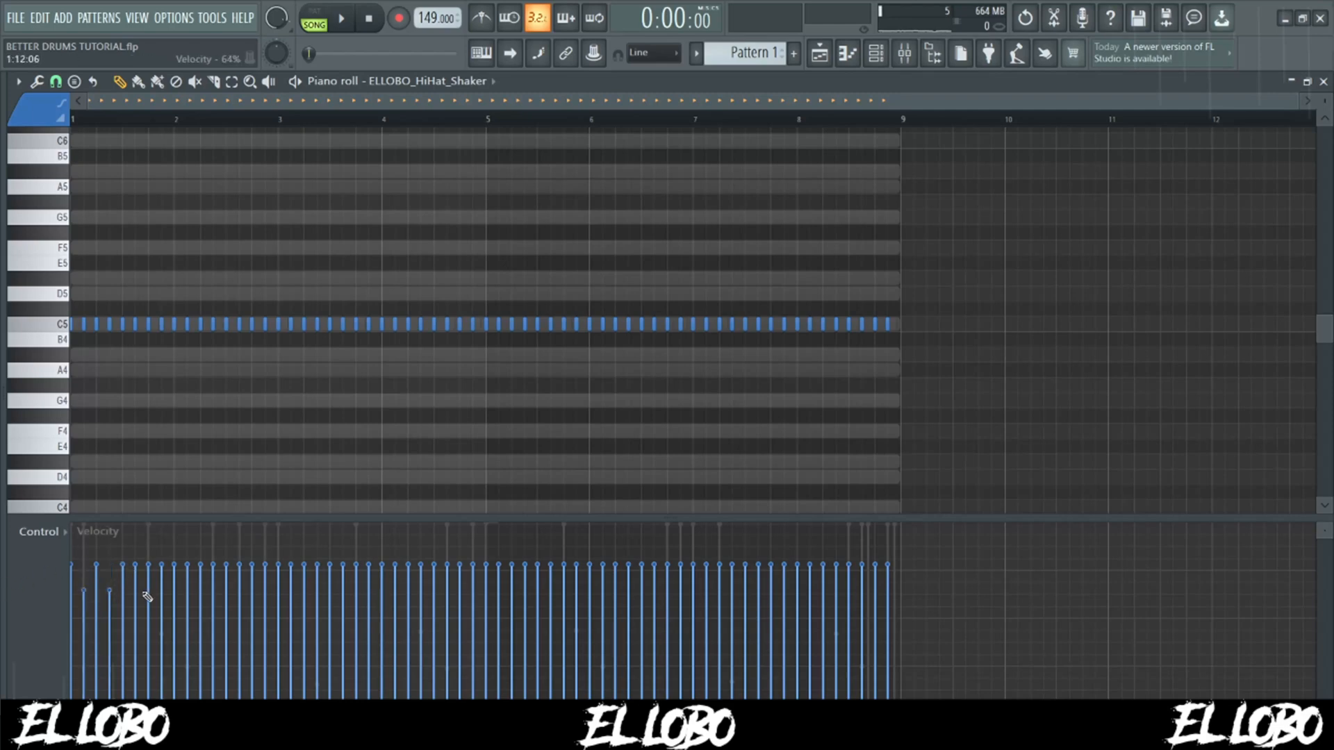
pyautogui.click(161, 591)
pyautogui.click(187, 593)
pyautogui.click(215, 590)
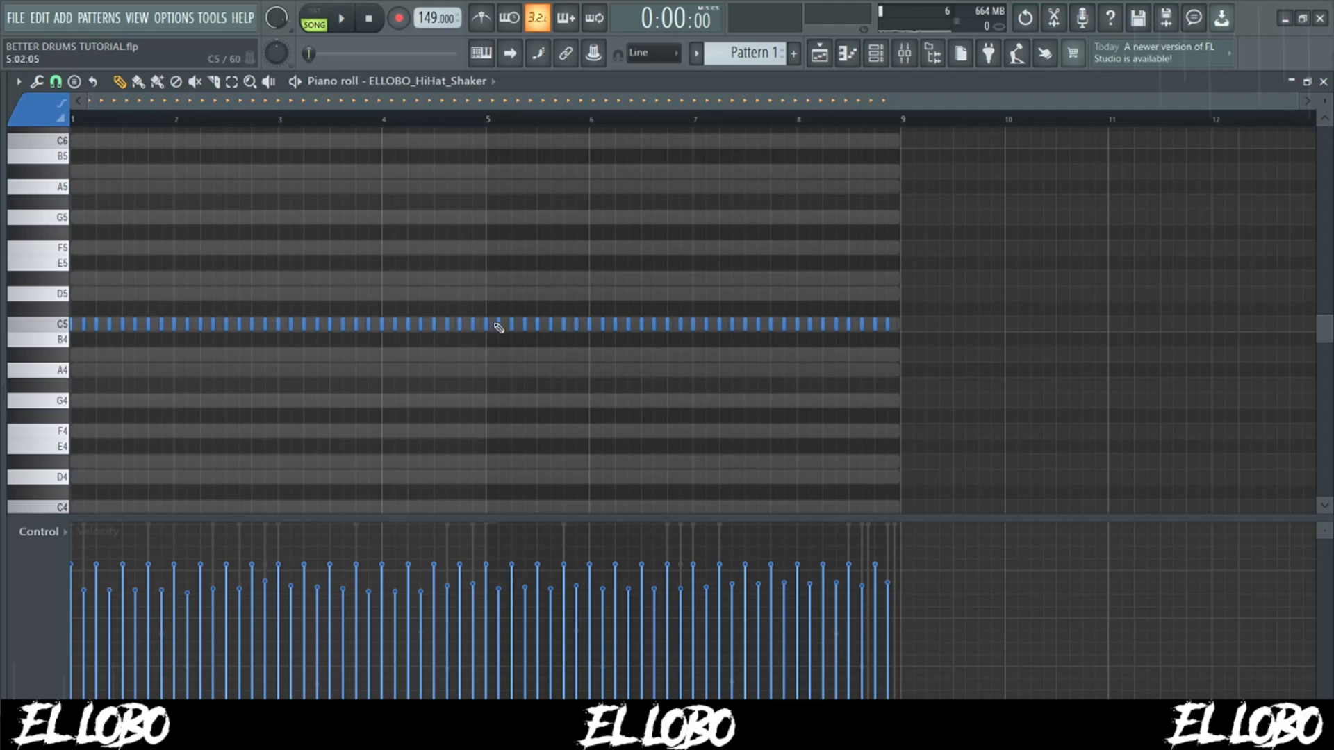
# - Slightly lower the velocity of every other remaining loud hi-hat note, starting with the first note, across the pattern
pyautogui.click(75, 579)
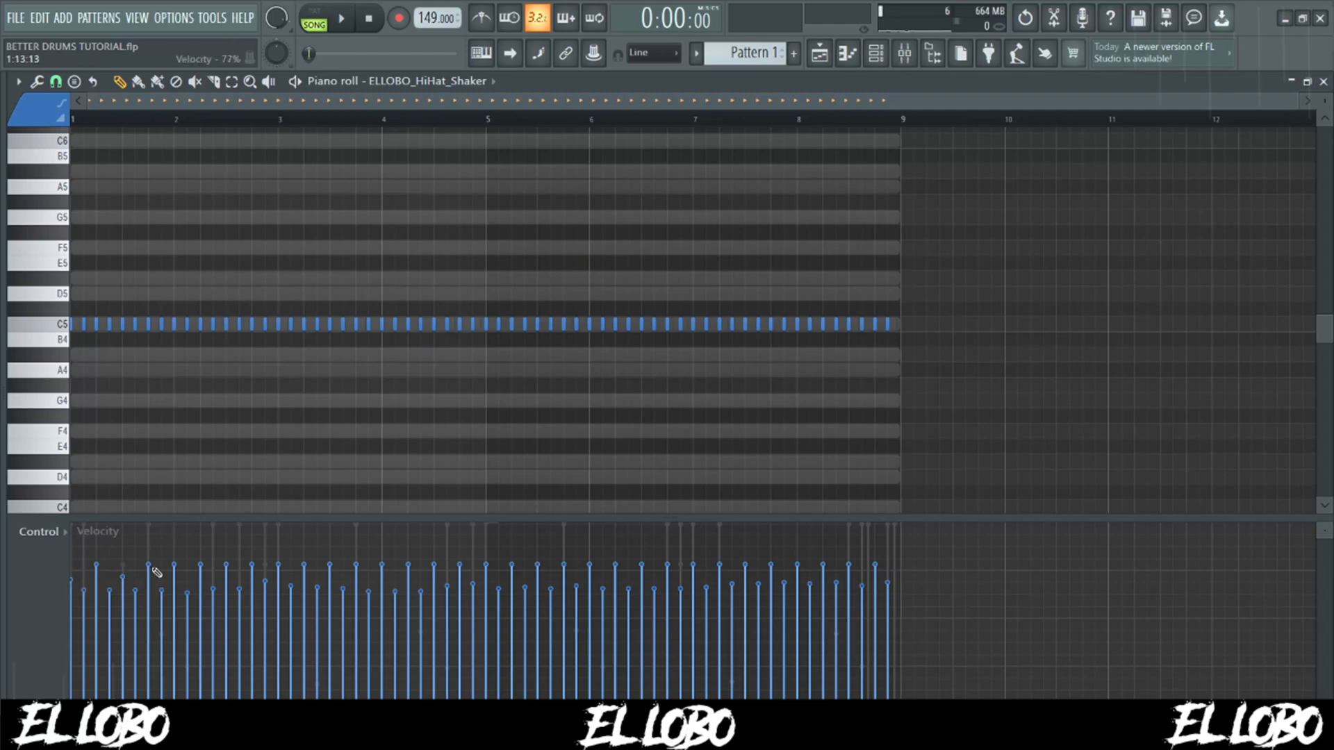
pyautogui.click(173, 575)
pyautogui.moveTo(282, 580); pyautogui.dragTo(840, 580)
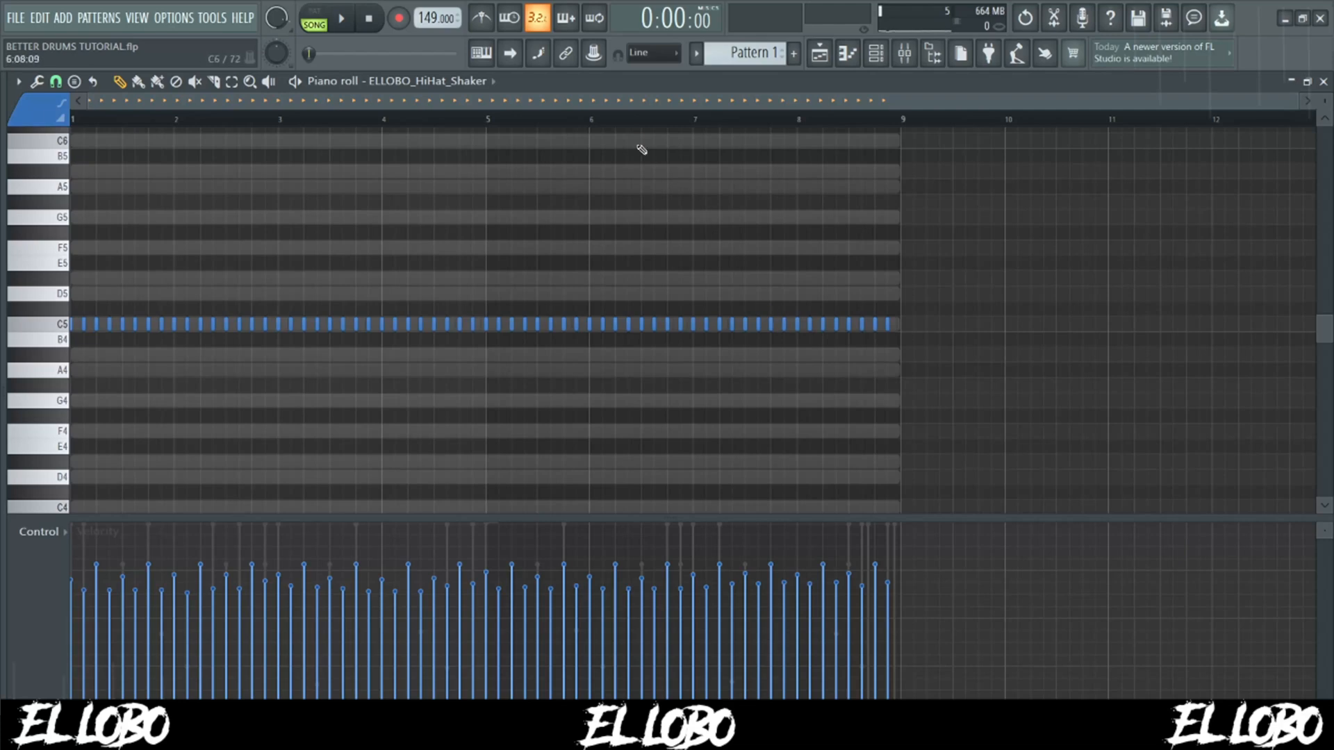
# - Play the song and slightly lower the velocity of all hi-hat notes together
pyautogui.press('space')
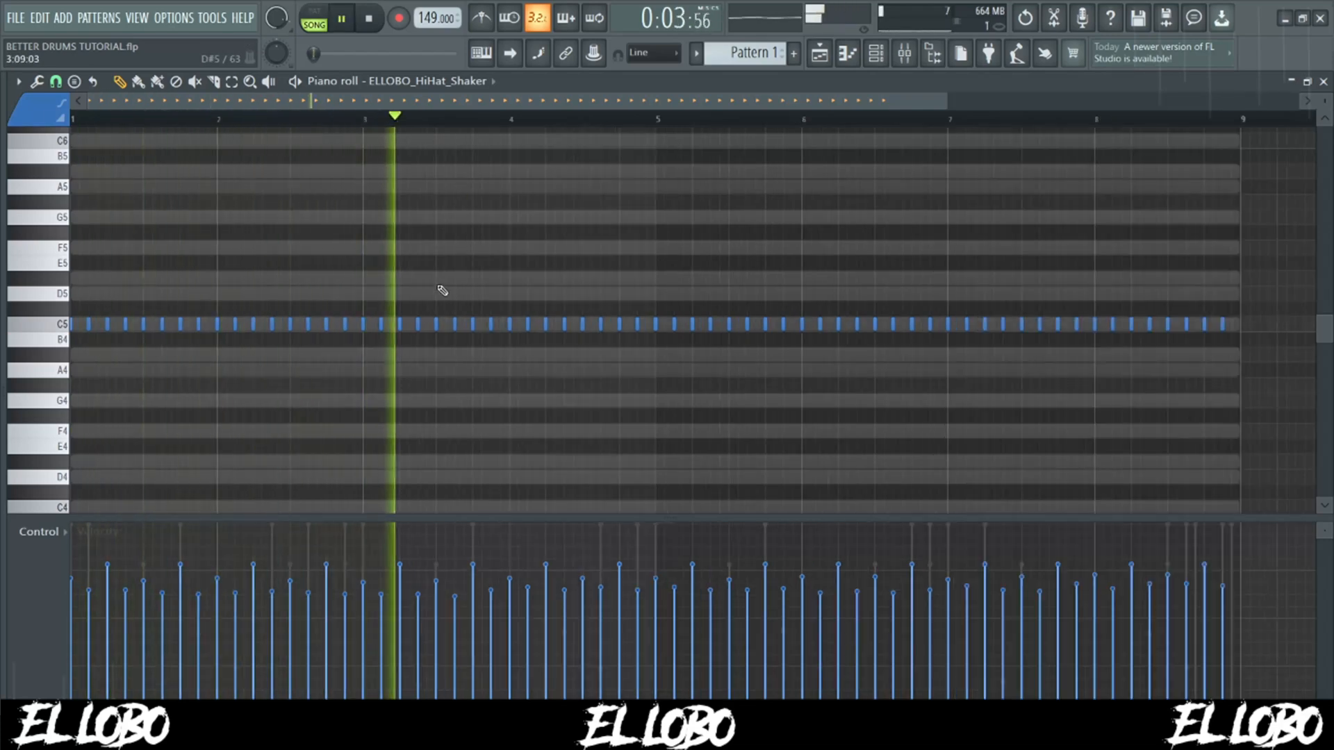
pyautogui.hotkey('ctrl', 'a')
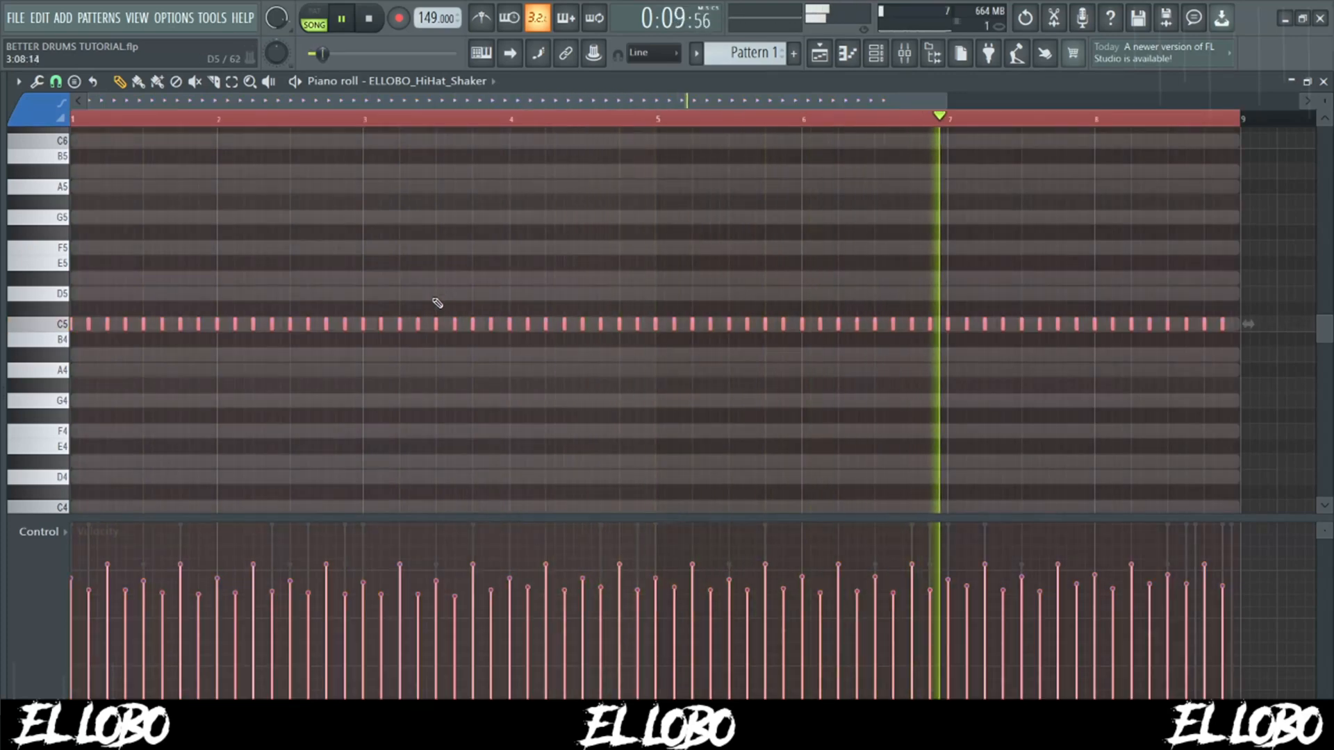
pyautogui.scroll(-2, 438, 304)
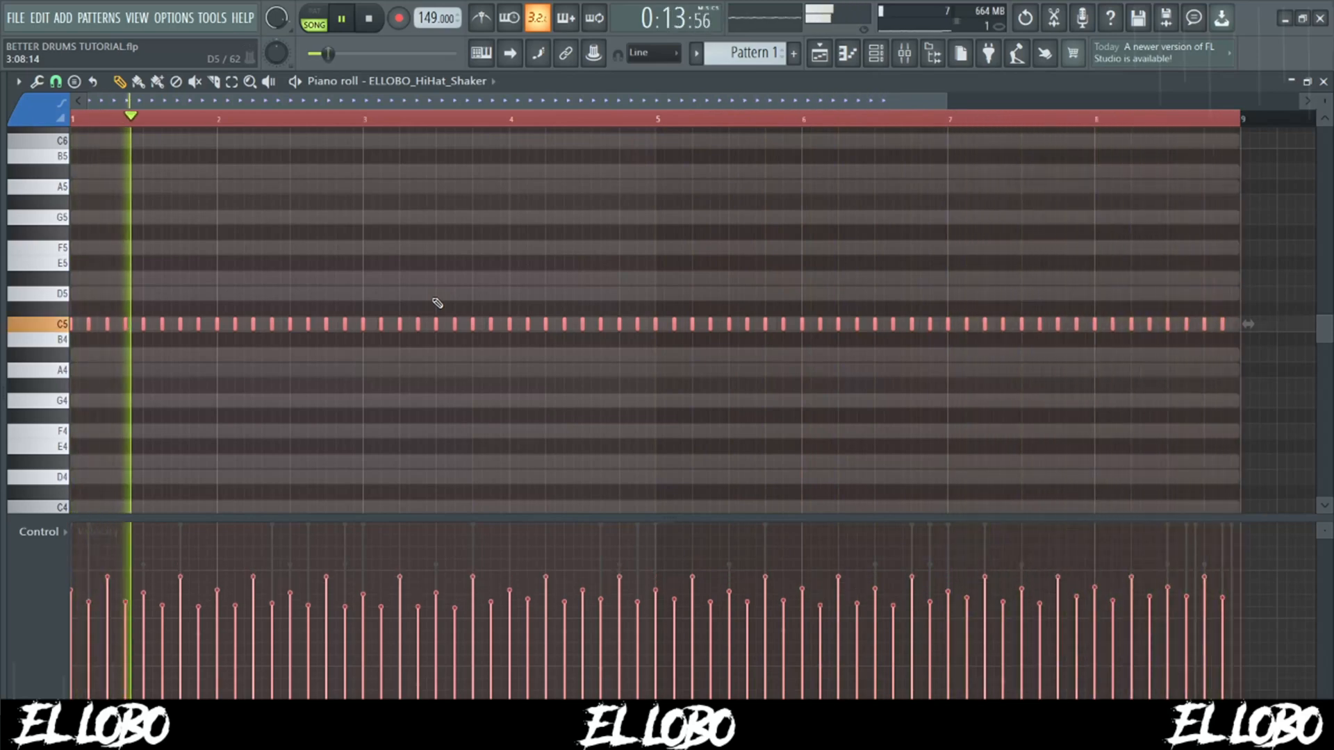
pyautogui.press('space')
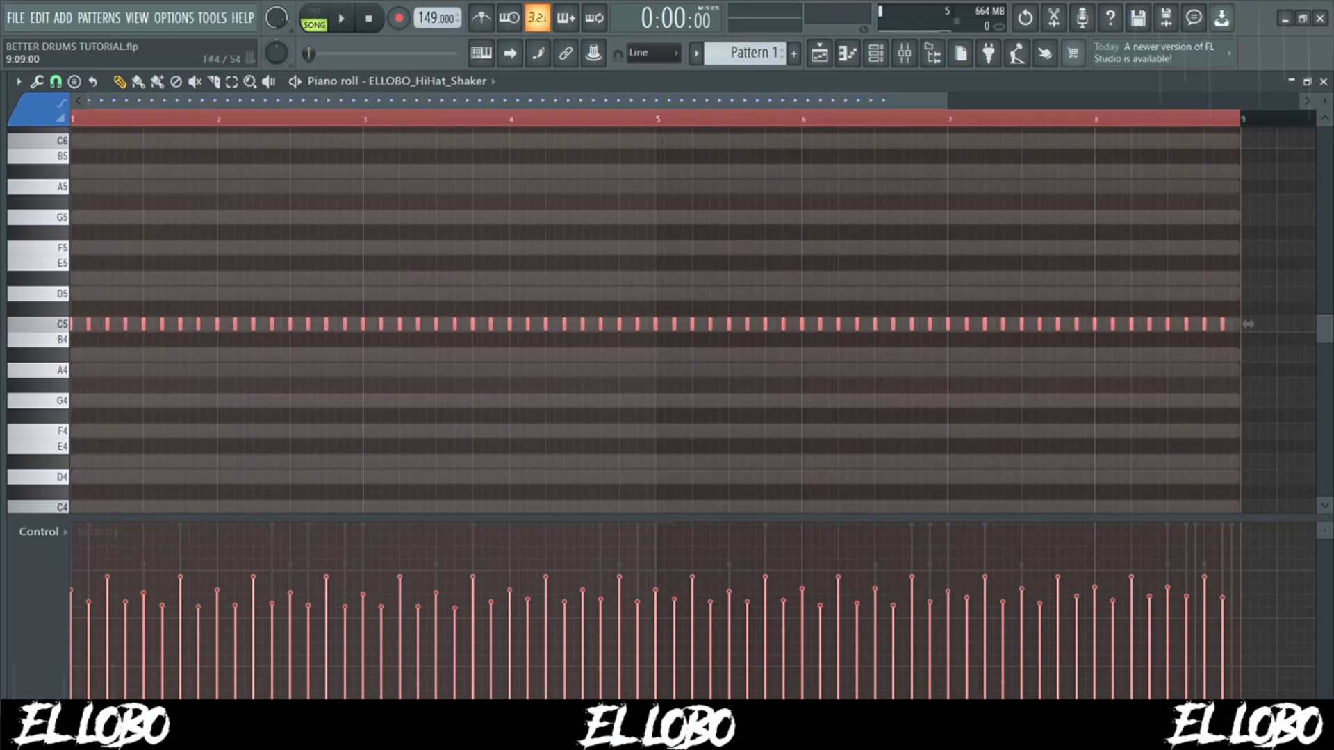
# - Open the ELLOBO_Clap_Milli notes in the piano roll and listen to the clap pattern
pyautogui.click(876, 53)
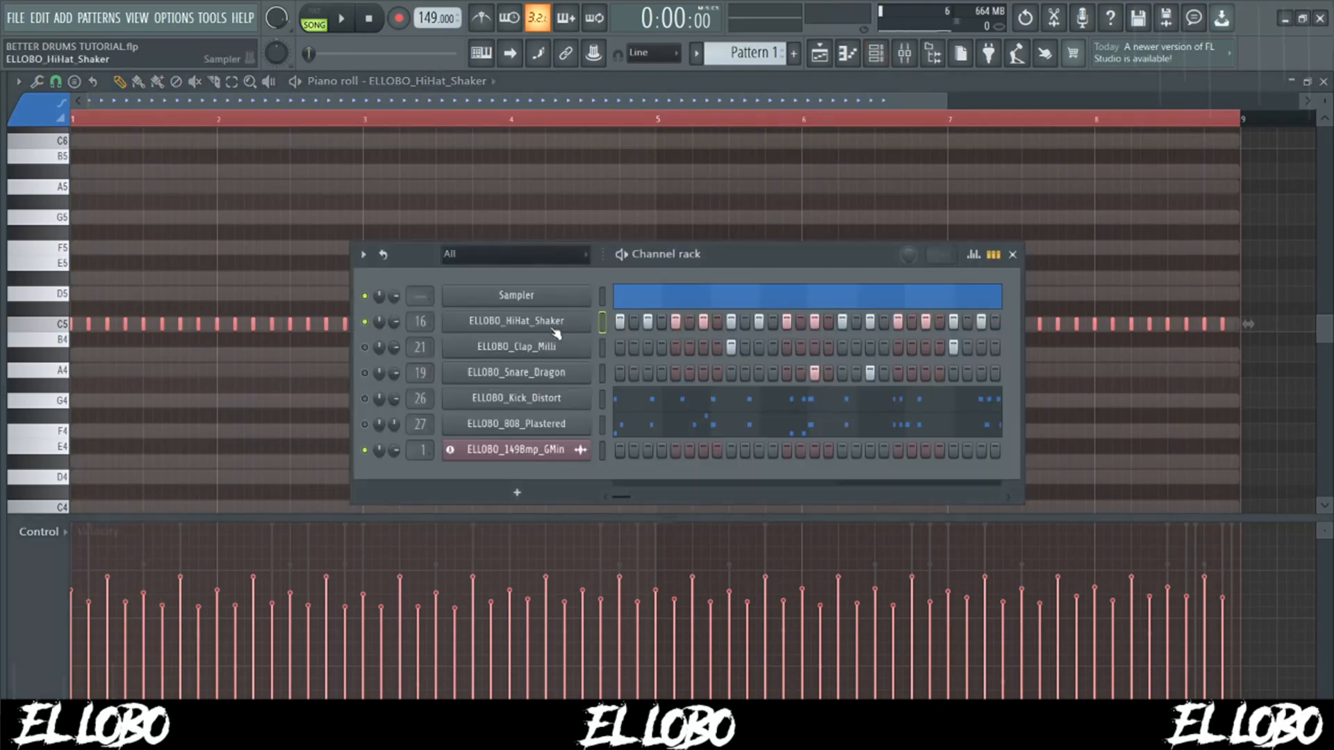
pyautogui.rightClick(547, 353)
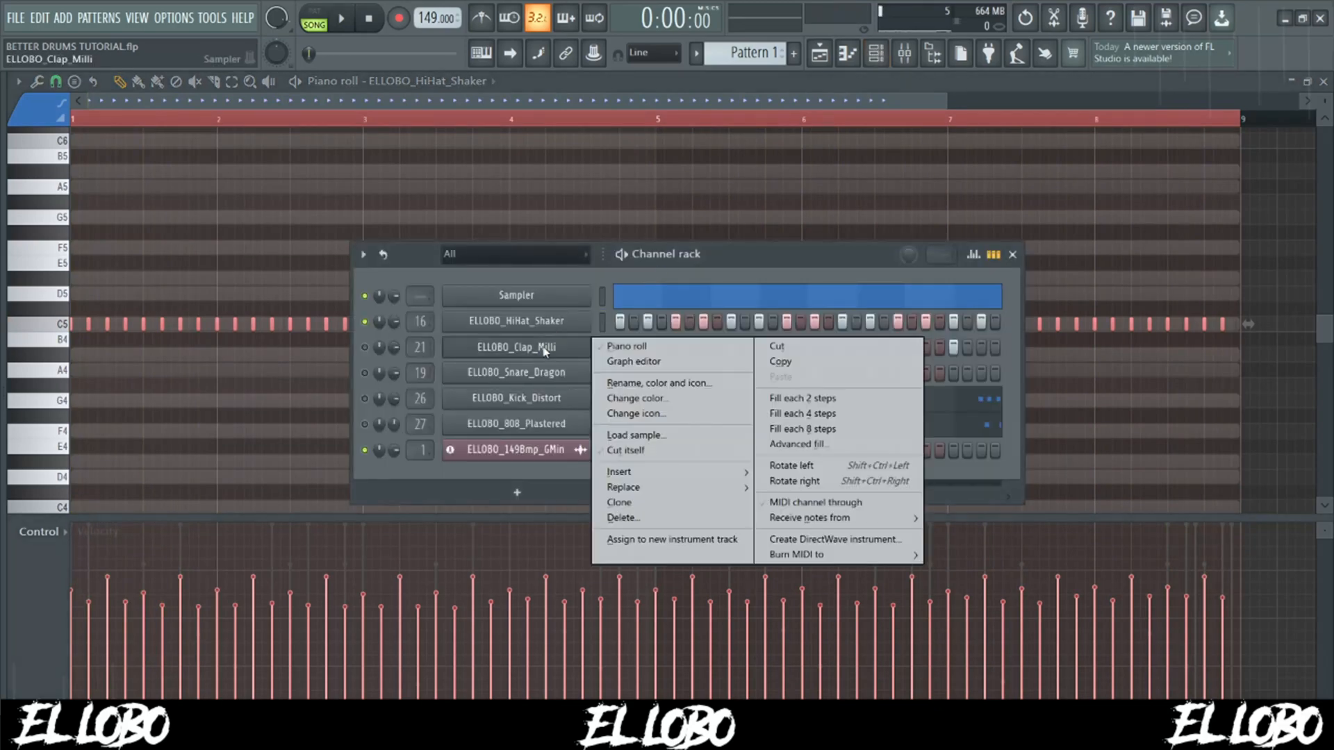
pyautogui.click(605, 346)
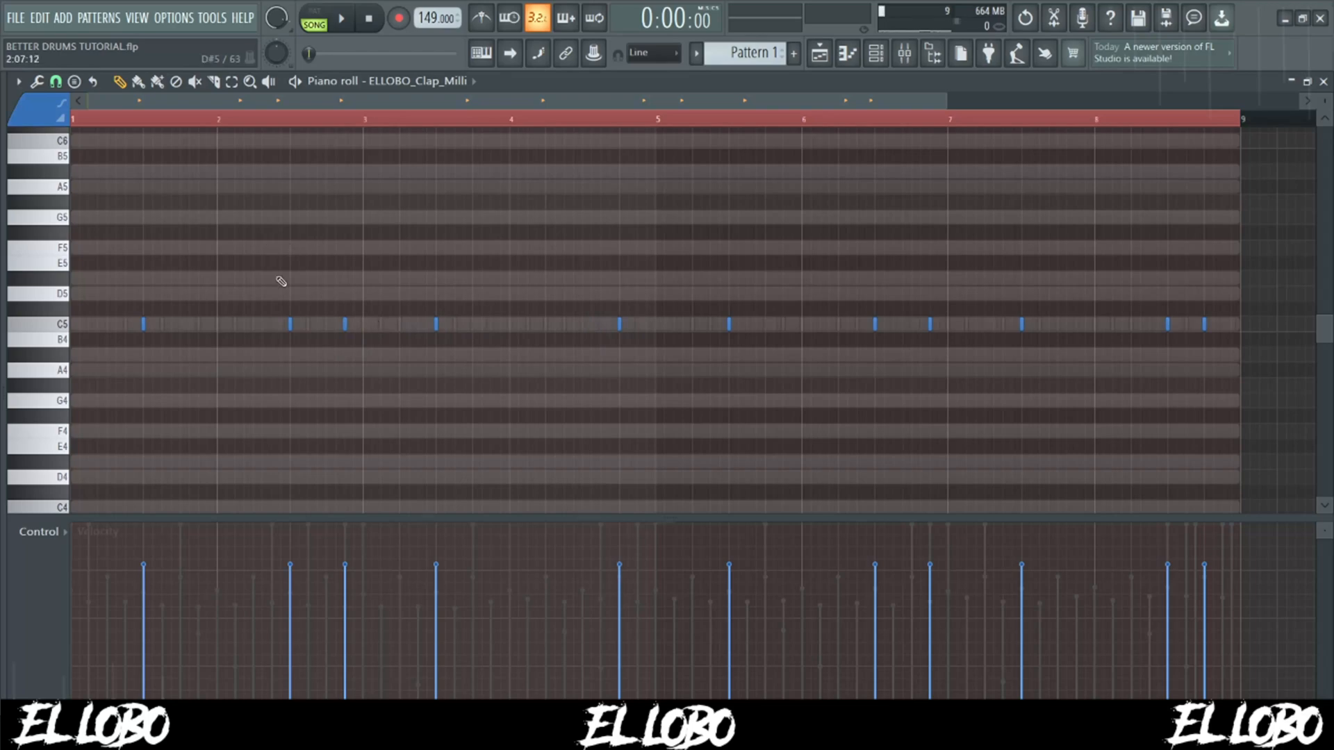
pyautogui.press('space')
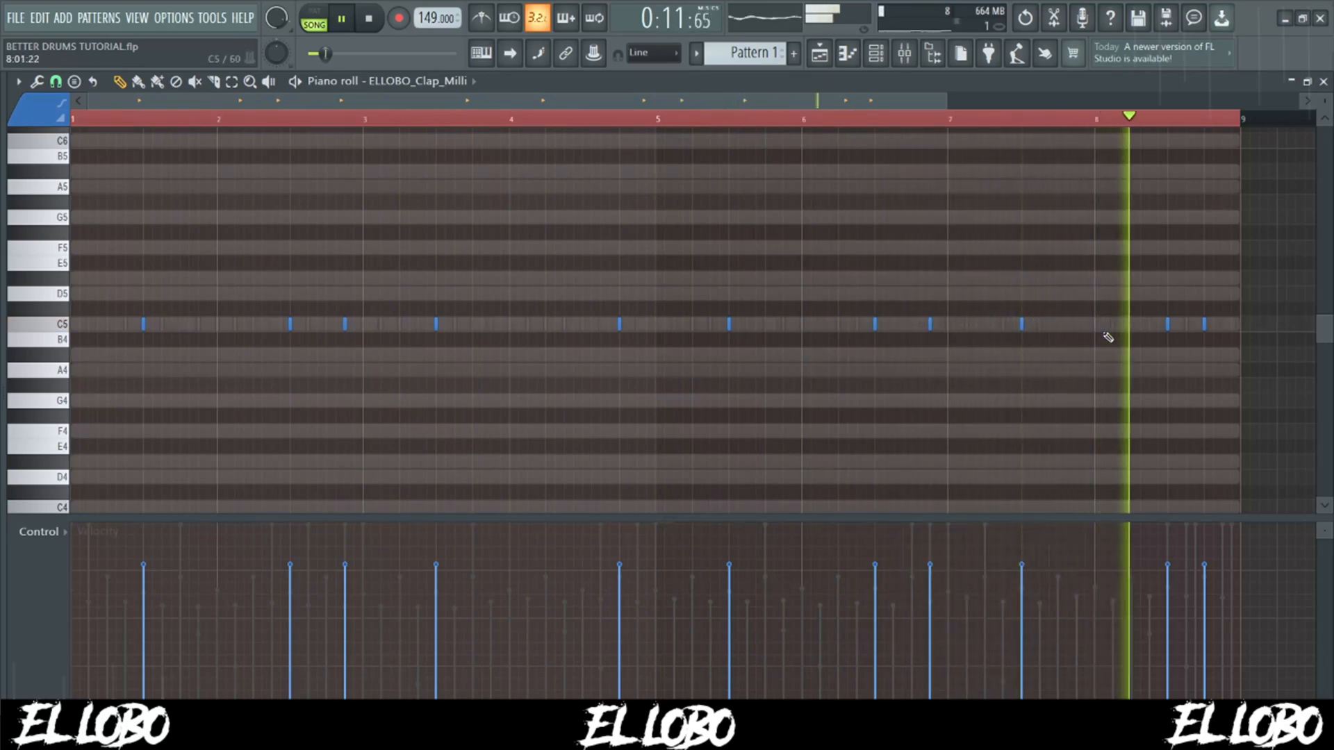
pyautogui.press('space')
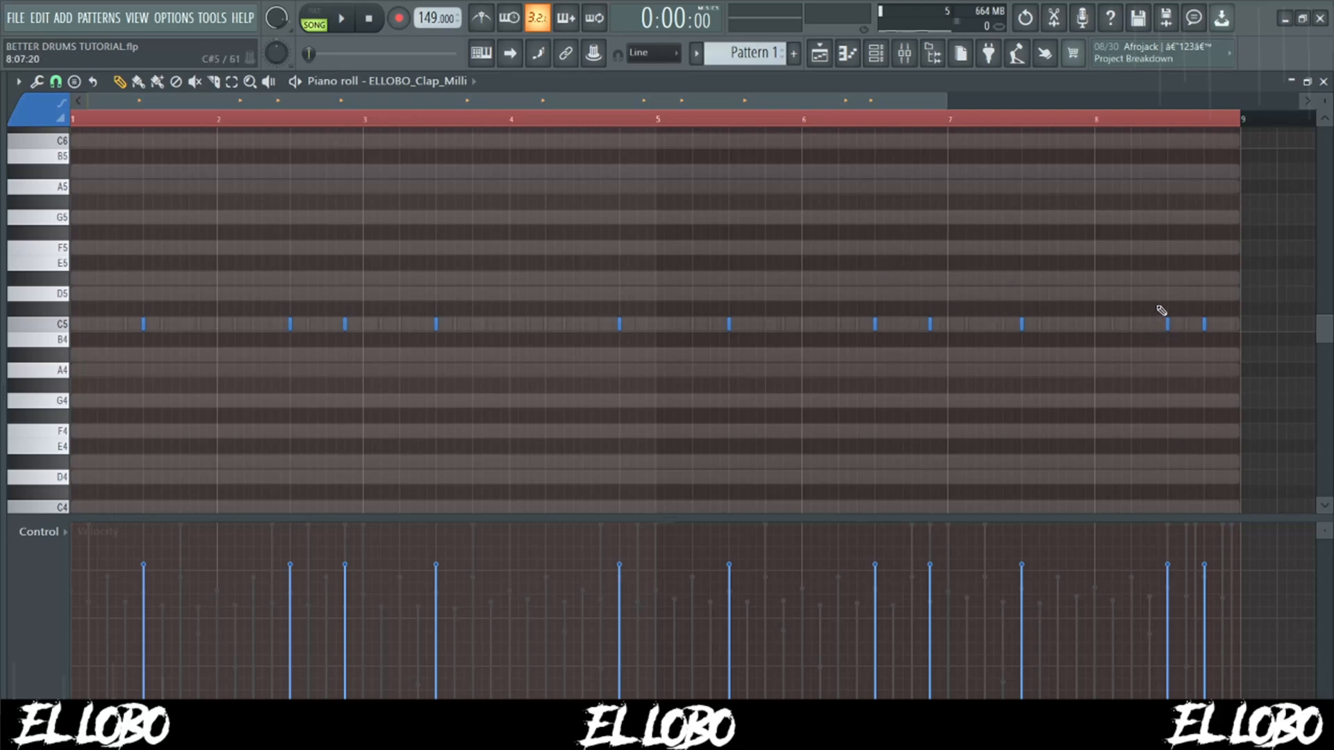
# - Open the ELLOBO_Snare_Dragon notes in the piano roll and listen to the snare pattern
pyautogui.press('F6')
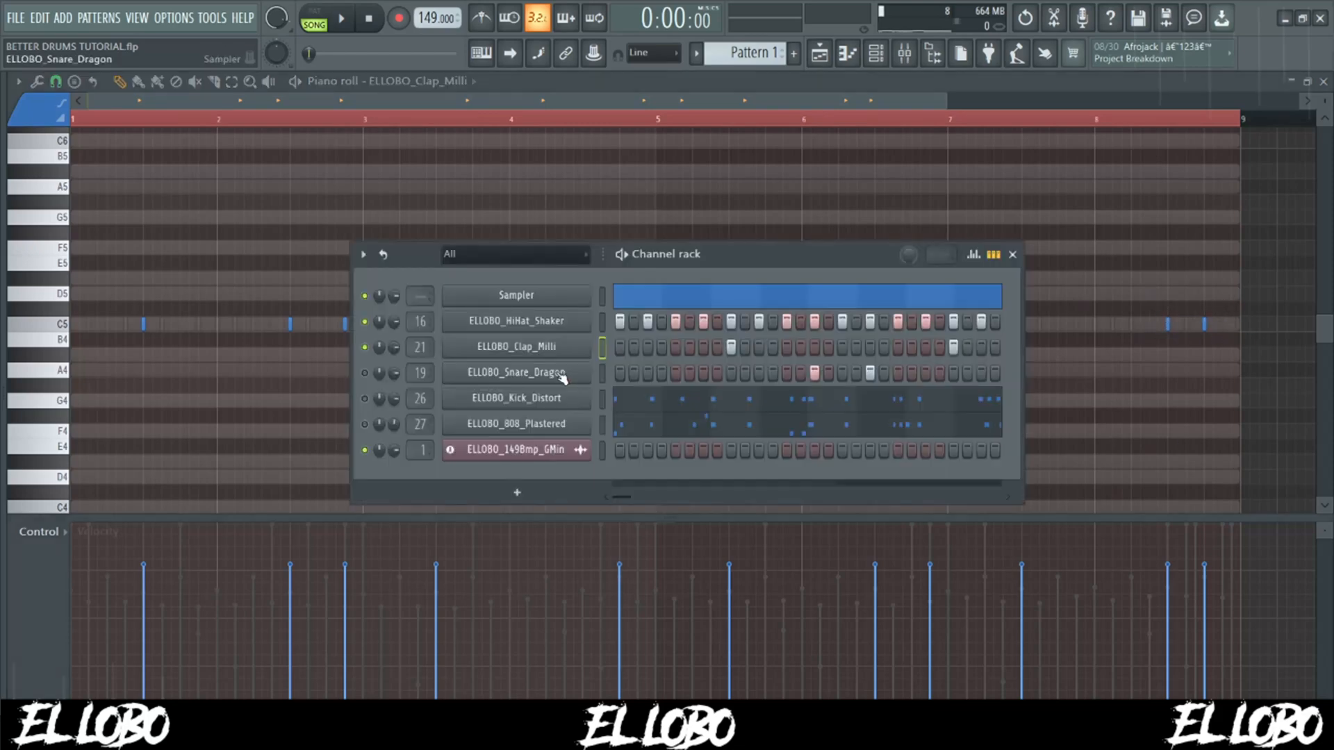
pyautogui.click(563, 376)
pyautogui.press('F6')
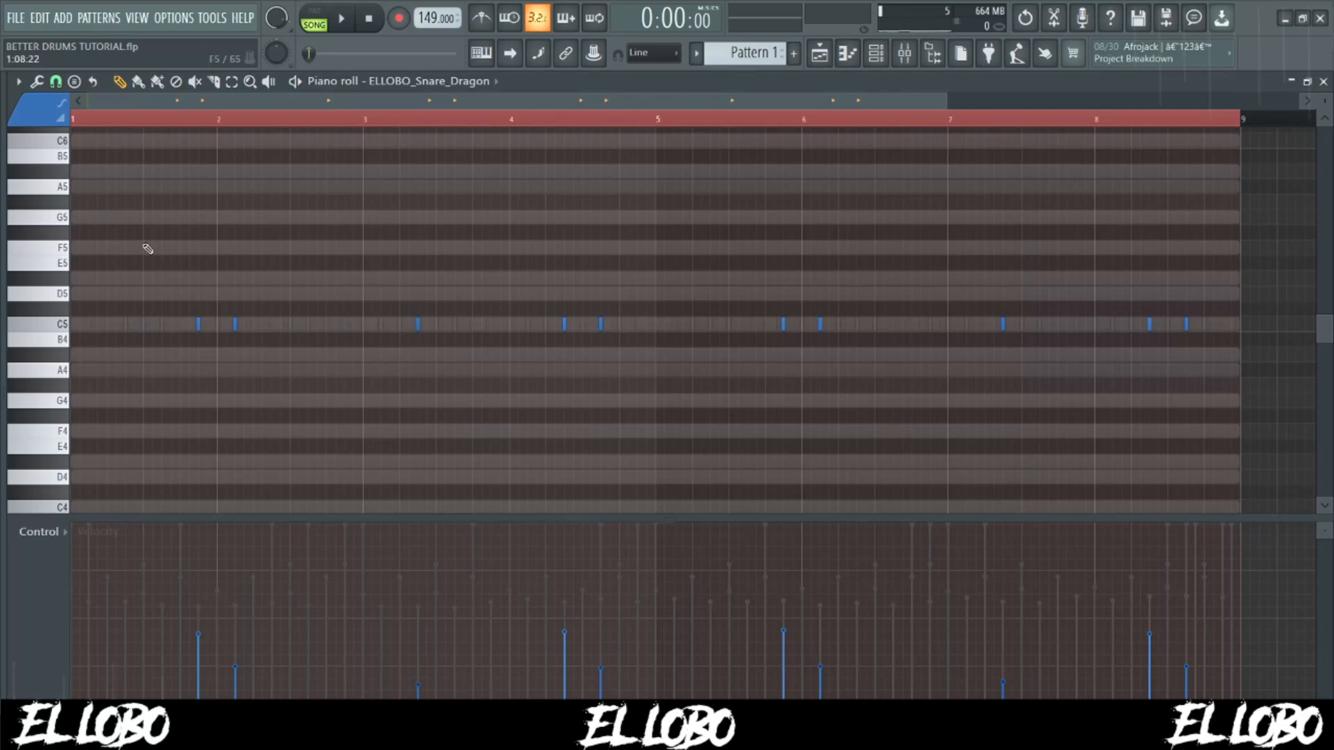
pyautogui.press('space')
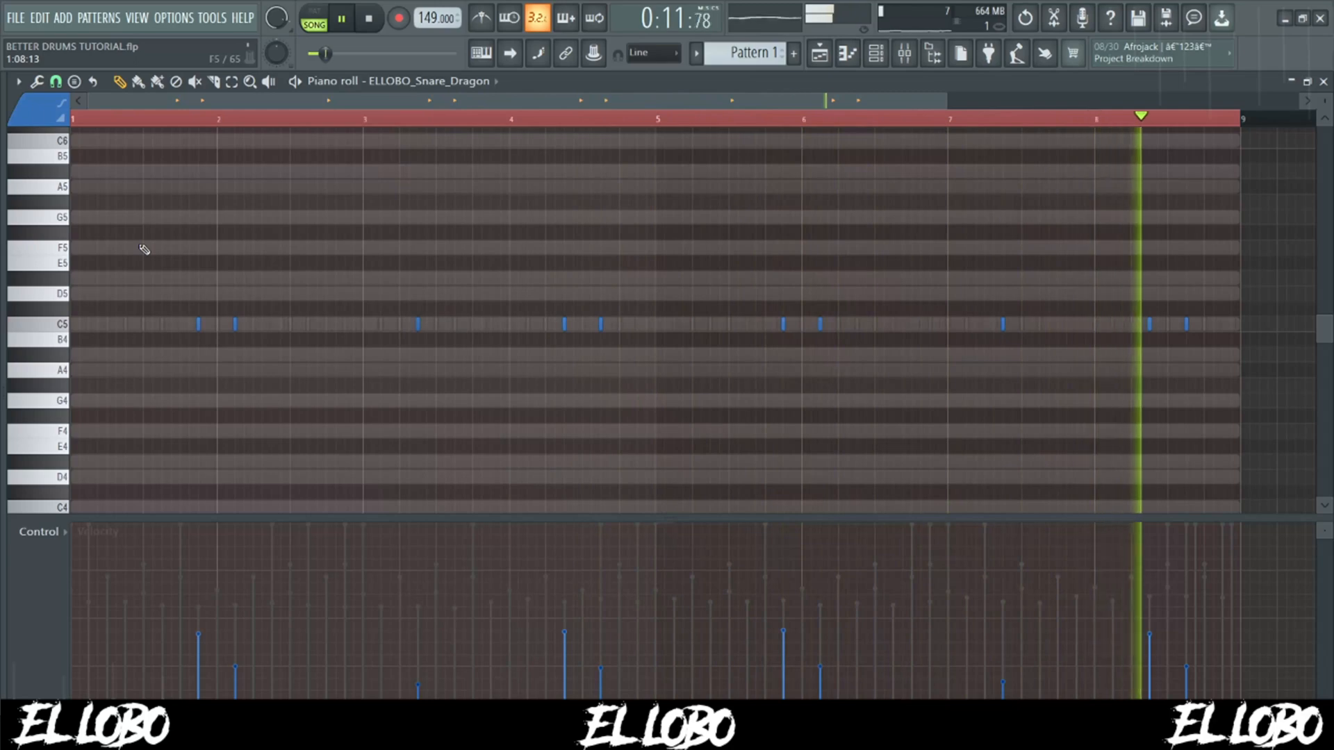
pyautogui.press('space')
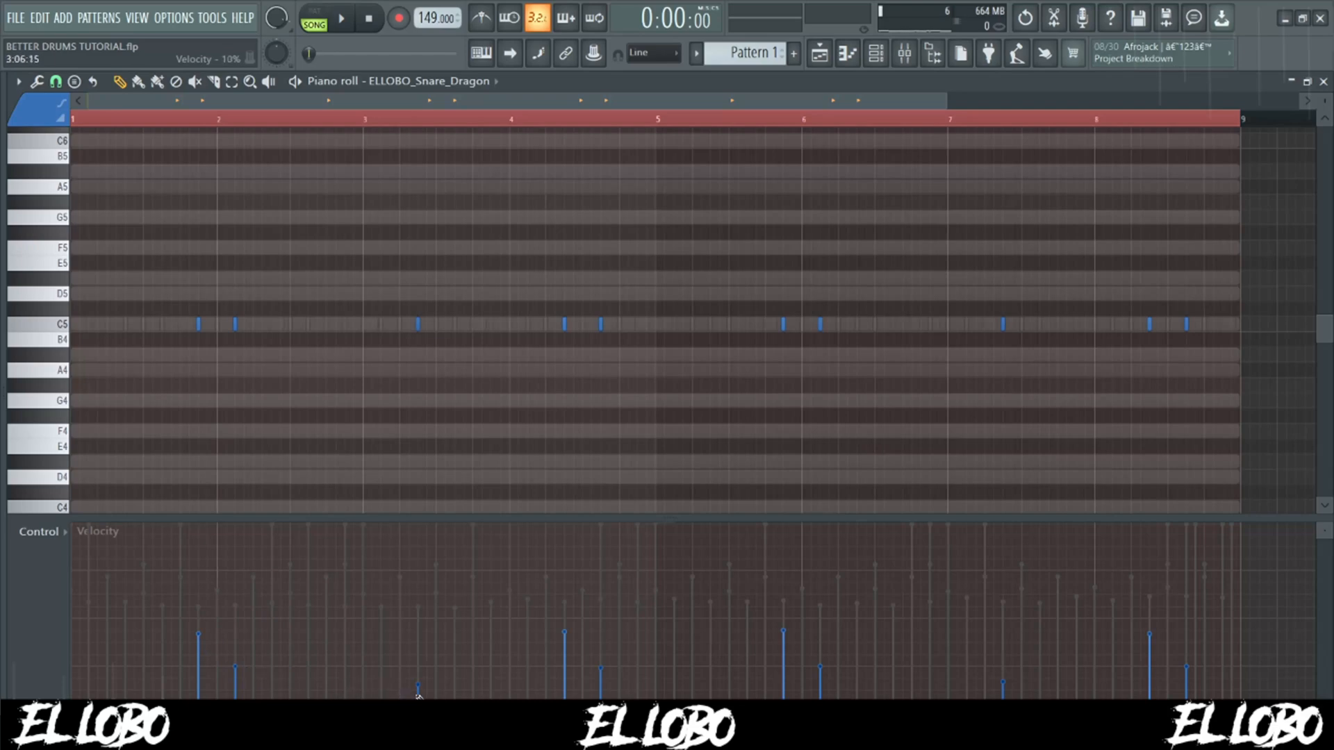
# - Arm recording in the ELLOBO_Kick_Distort piano roll and audition the C5 key
pyautogui.click(877, 53)
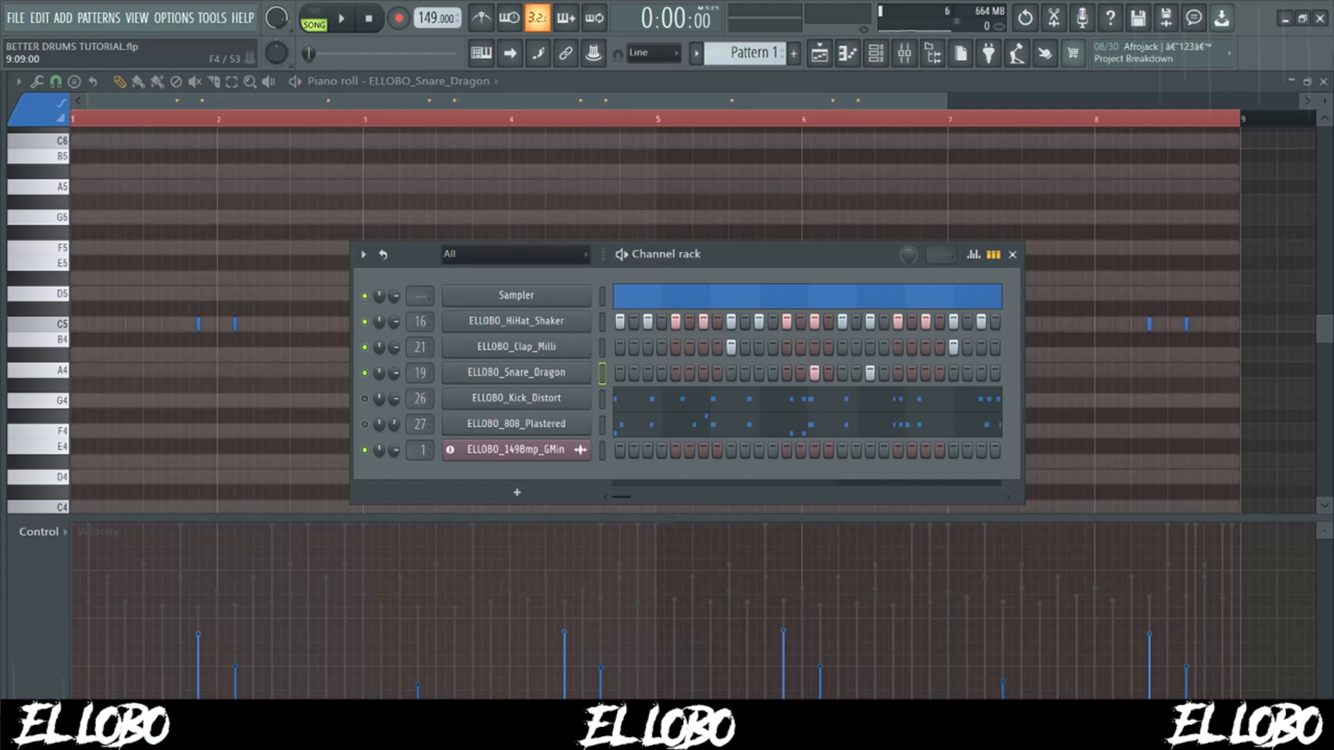
pyautogui.click(660, 398)
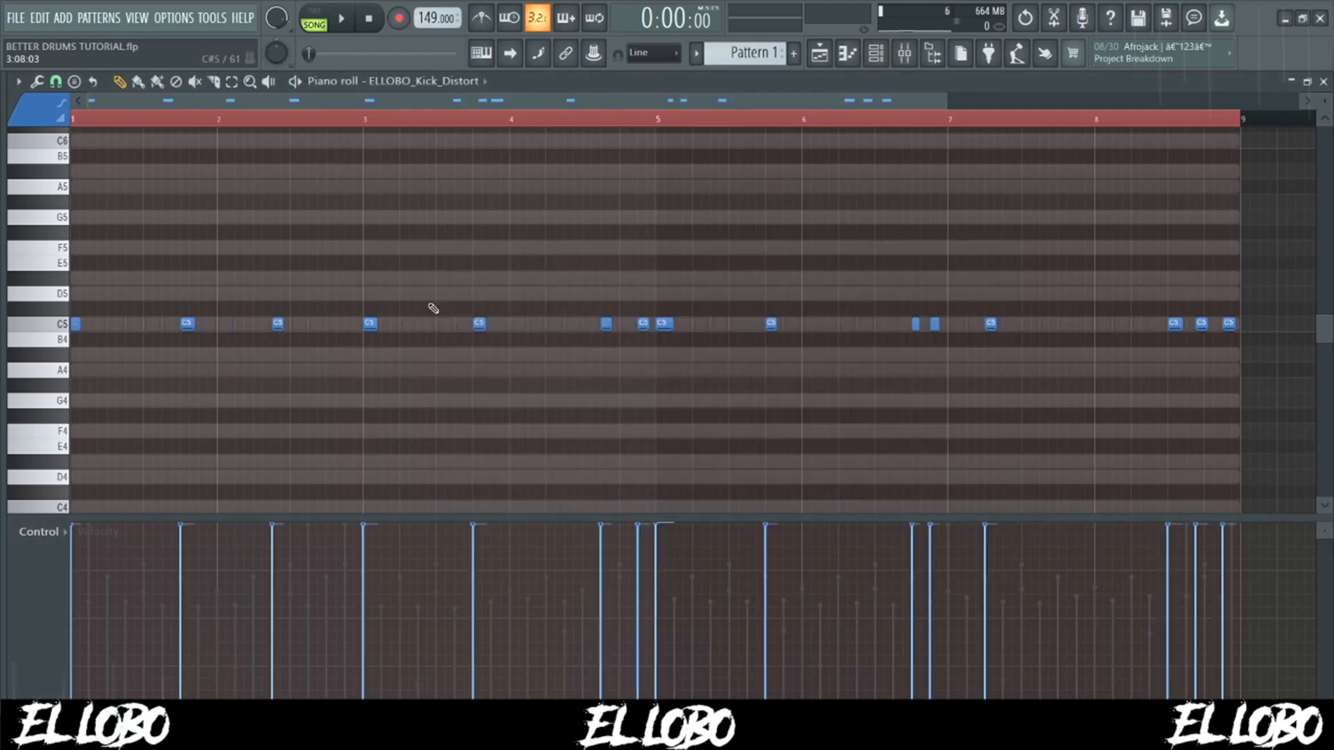
pyautogui.click(398, 18)
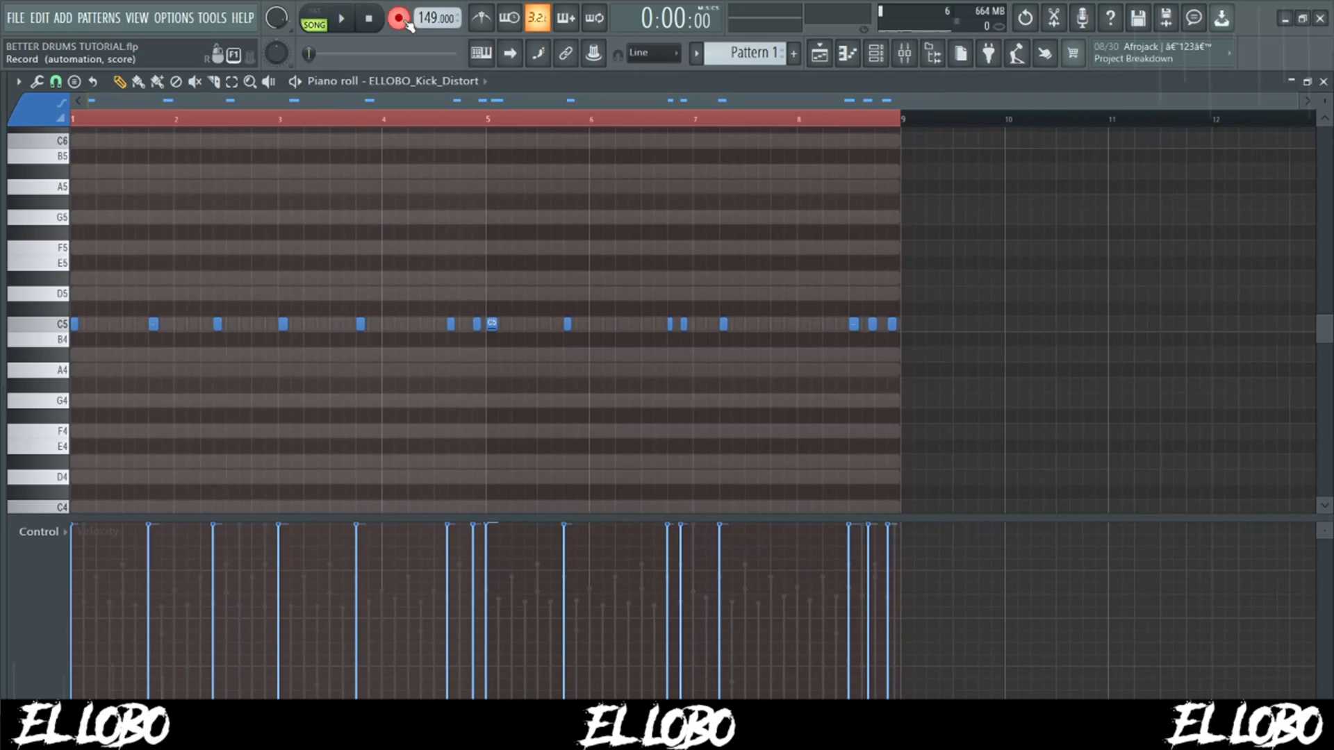
pyautogui.click(656, 453)
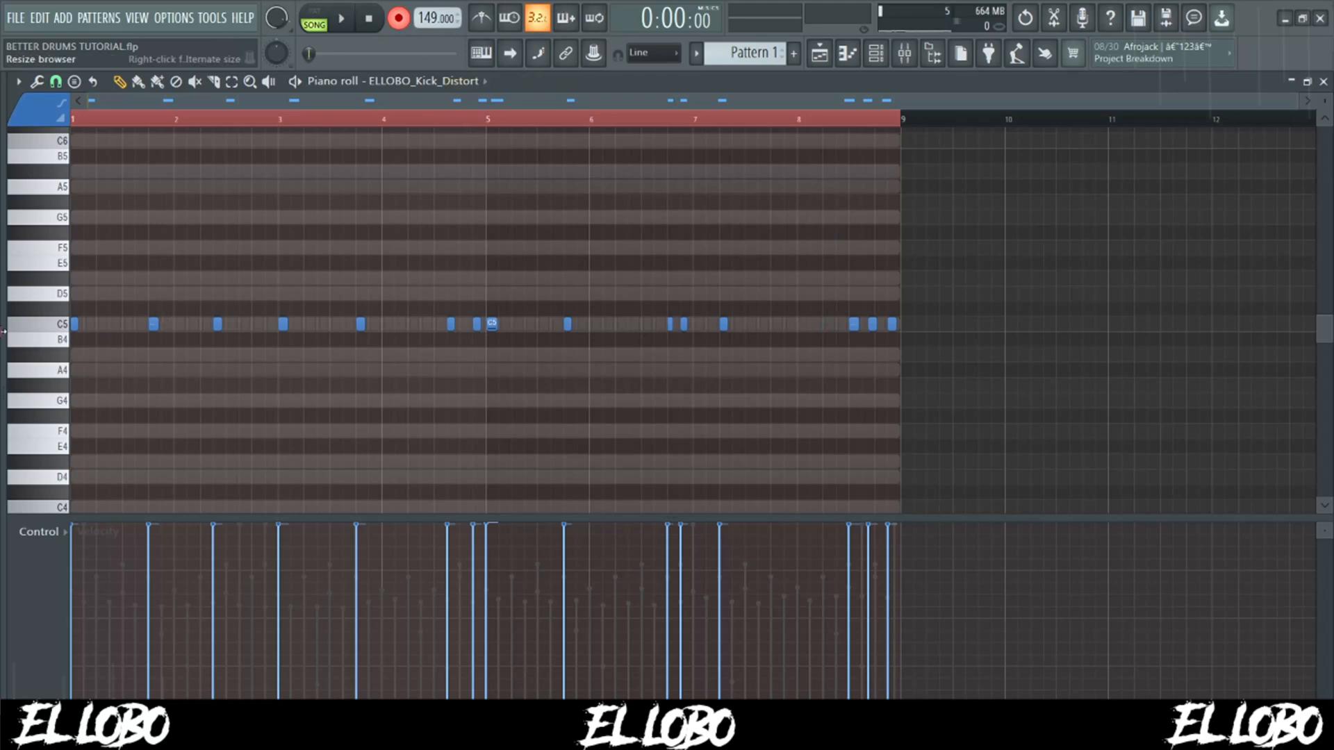
pyautogui.click(34, 324)
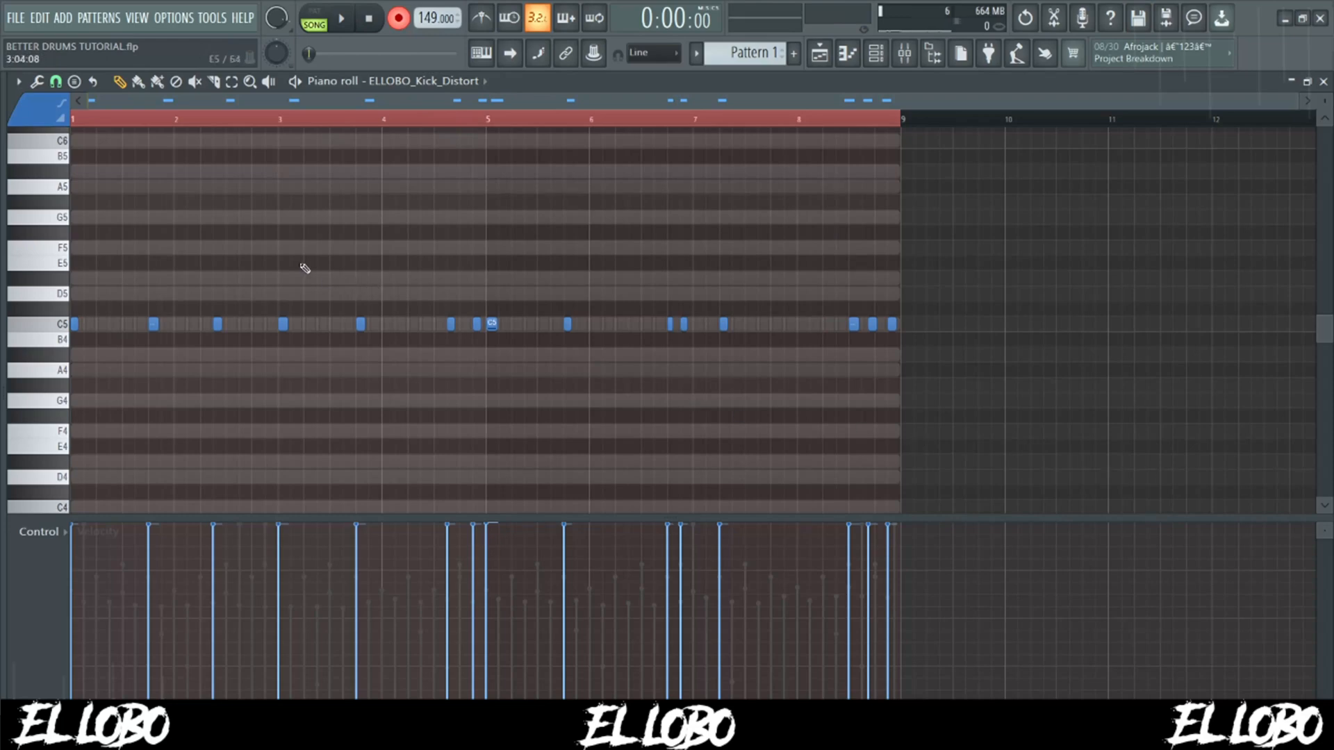
# - Quantize all the ELLOBO_Kick_Distort notes using the Default template
pyautogui.hotkey('ctrl', 'a')
pyautogui.hotkey('alt', 'q')
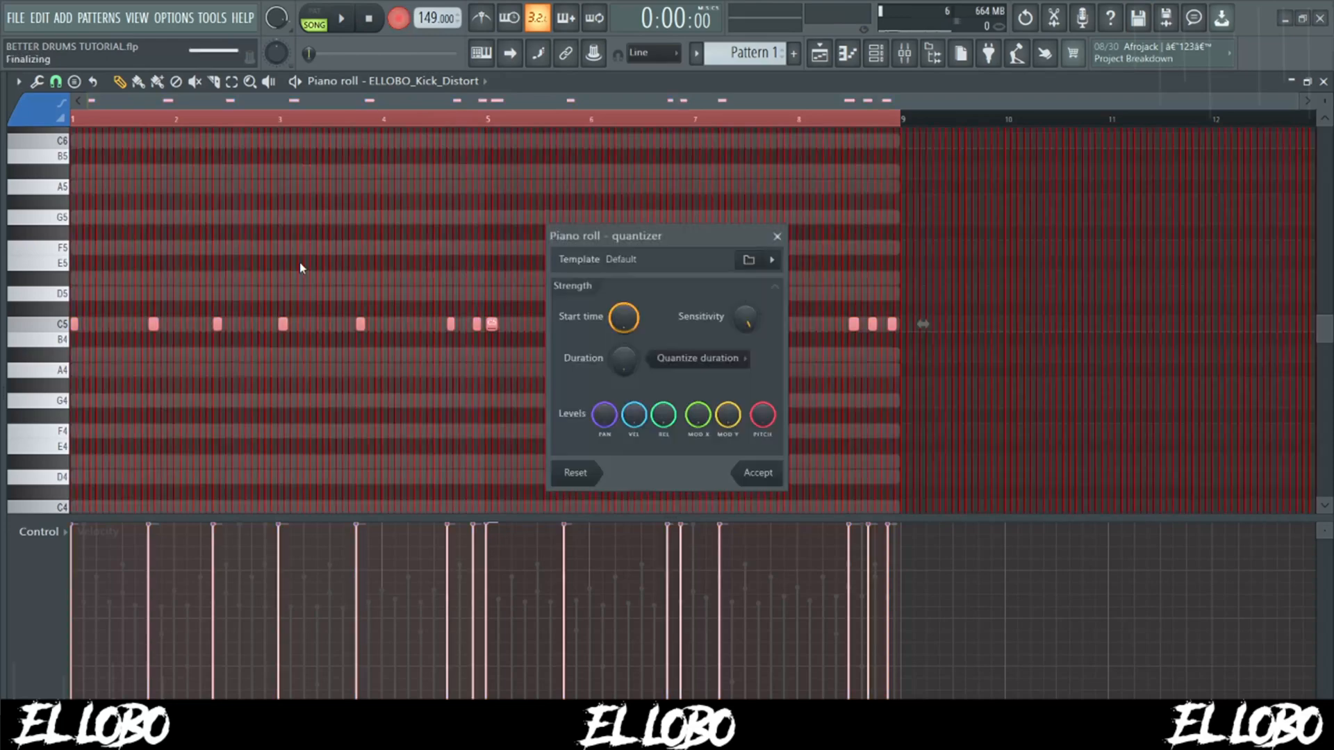
pyautogui.click(765, 470)
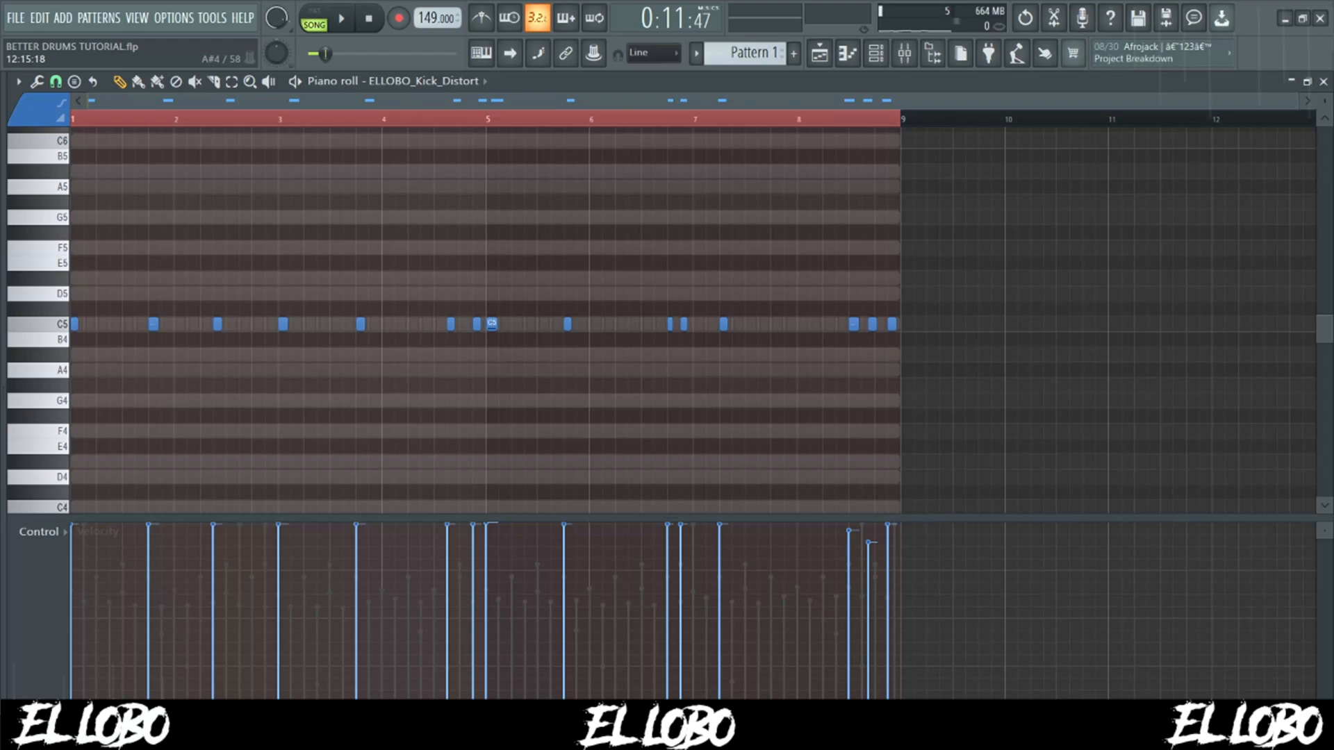
# - Open the ELLOBO_808_Plastered notes in the piano roll
pyautogui.click(875, 53)
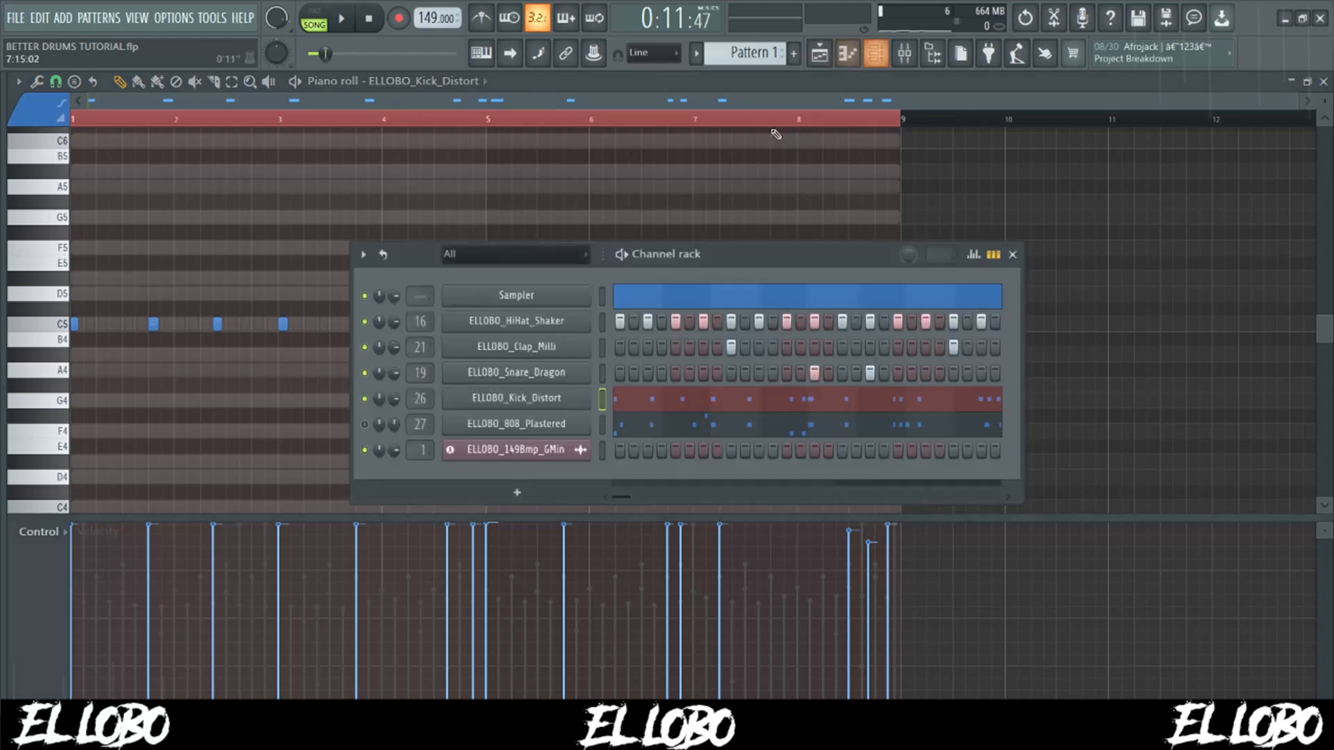
pyautogui.click(602, 425)
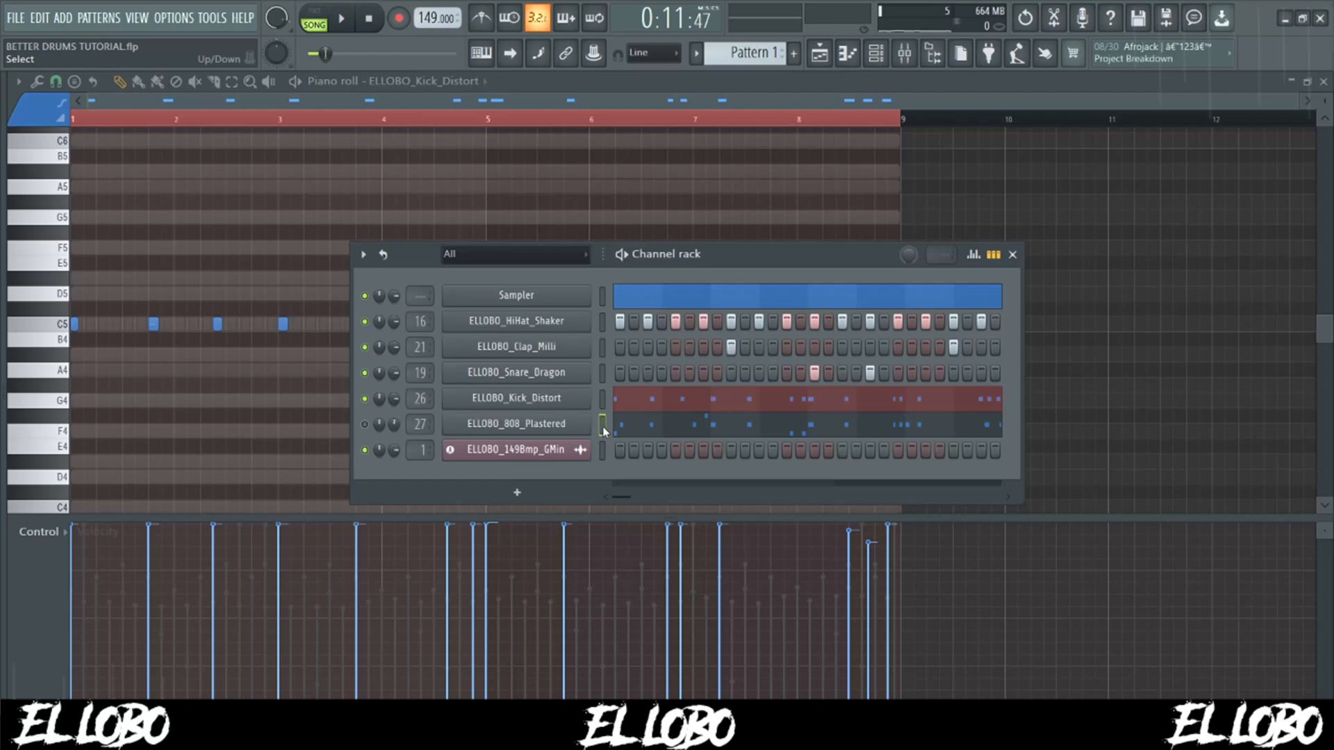
pyautogui.click(669, 424)
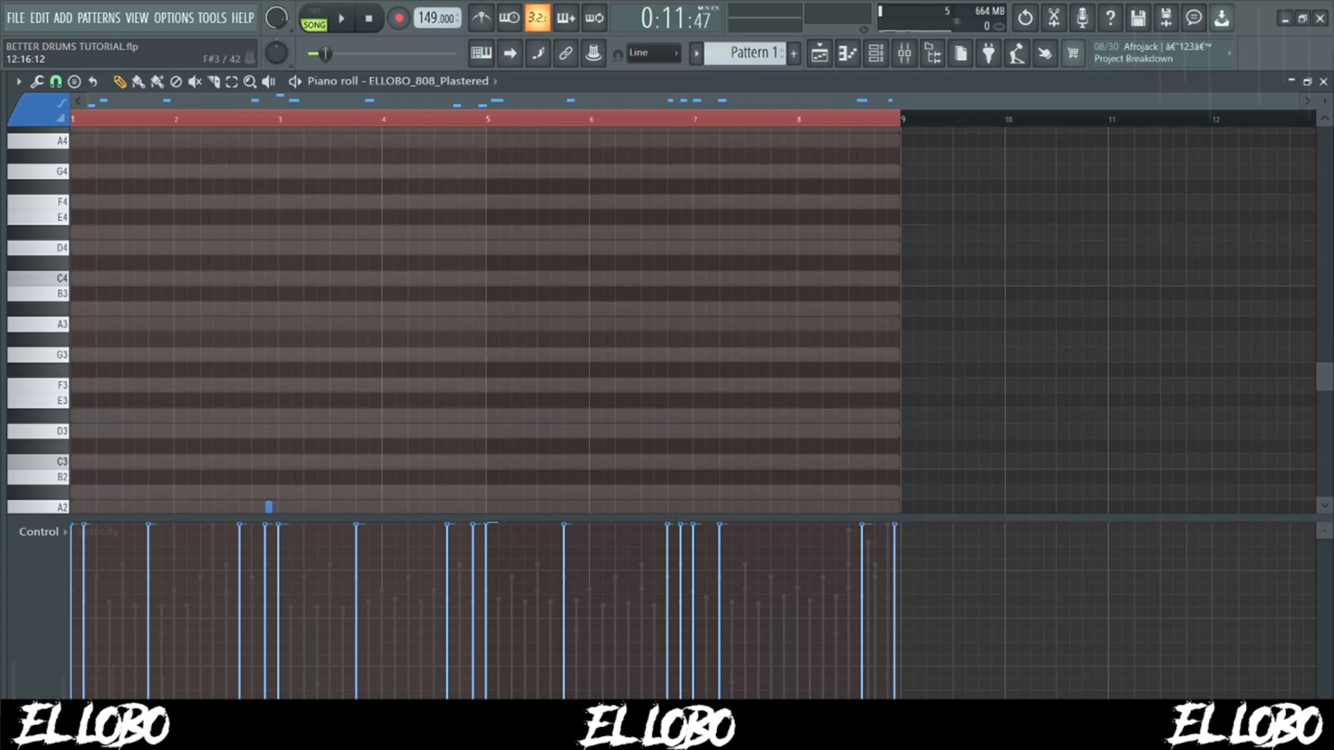
# - Check the Cut itself option of the ELLOBO_808_Plastered channel
pyautogui.click(876, 53)
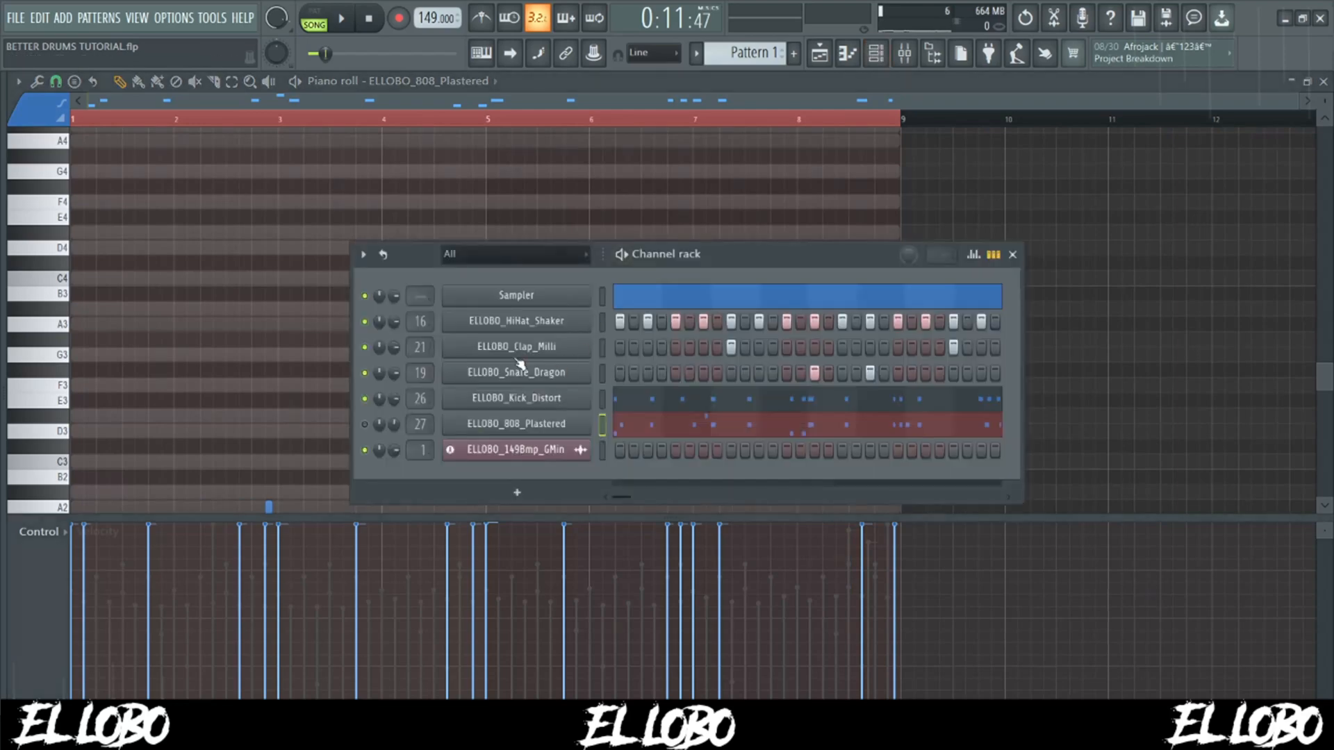
pyautogui.rightClick(532, 429)
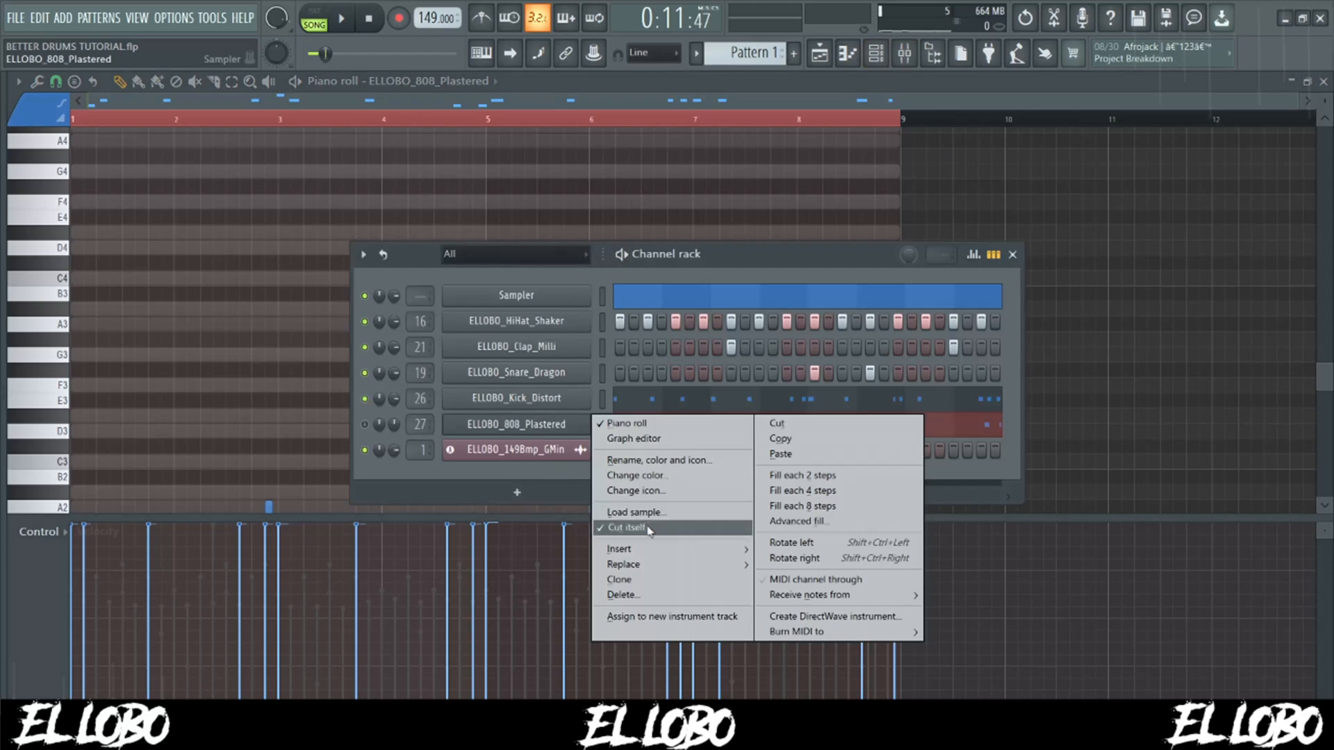
pyautogui.click(558, 429)
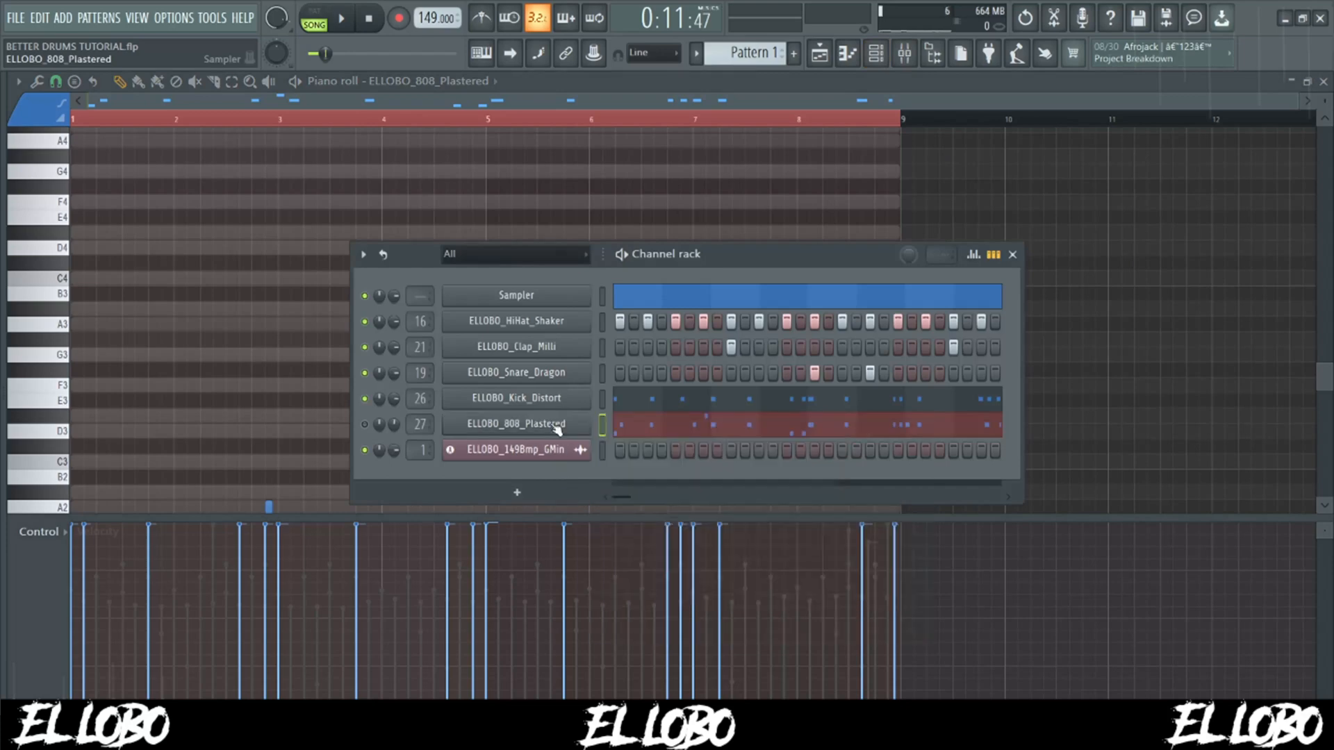
# - Open the ELLOBO_808_Plastered channel settings and view its sample waveform page
pyautogui.click(558, 429)
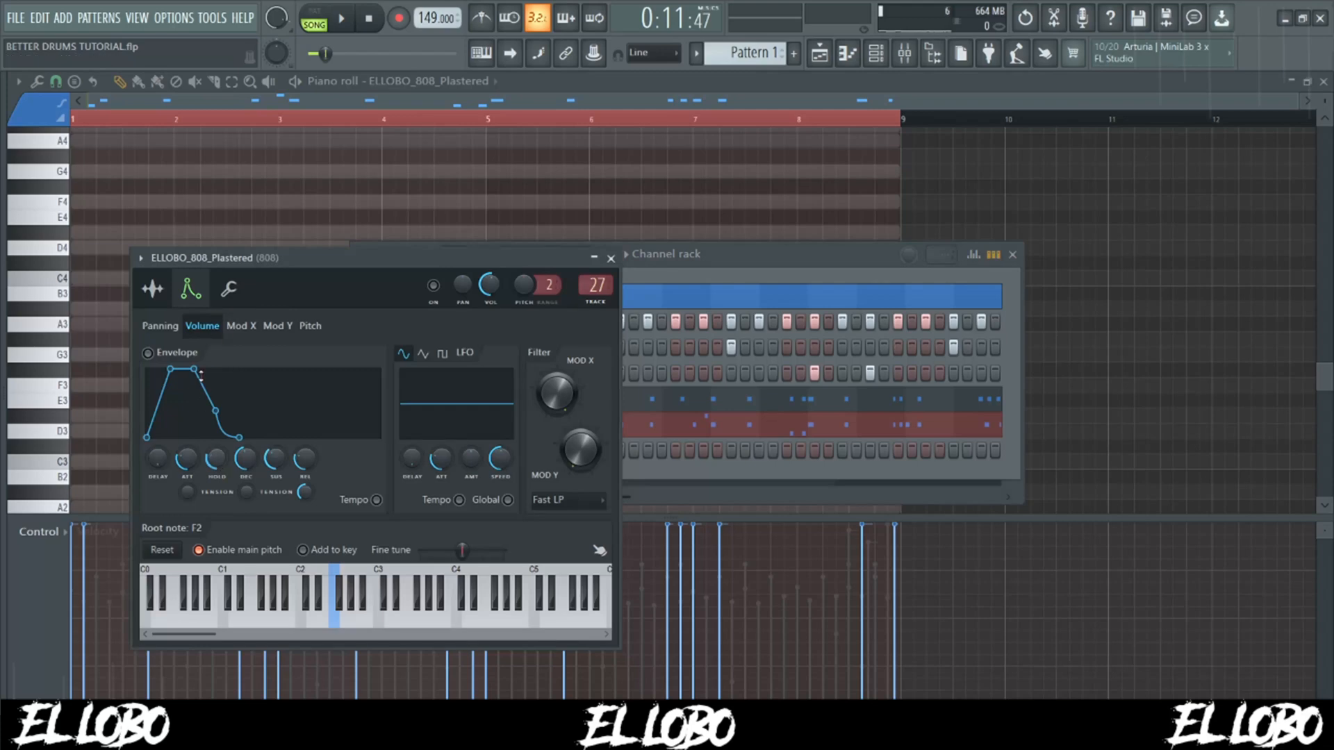
pyautogui.moveTo(363, 258); pyautogui.dragTo(561, 261)
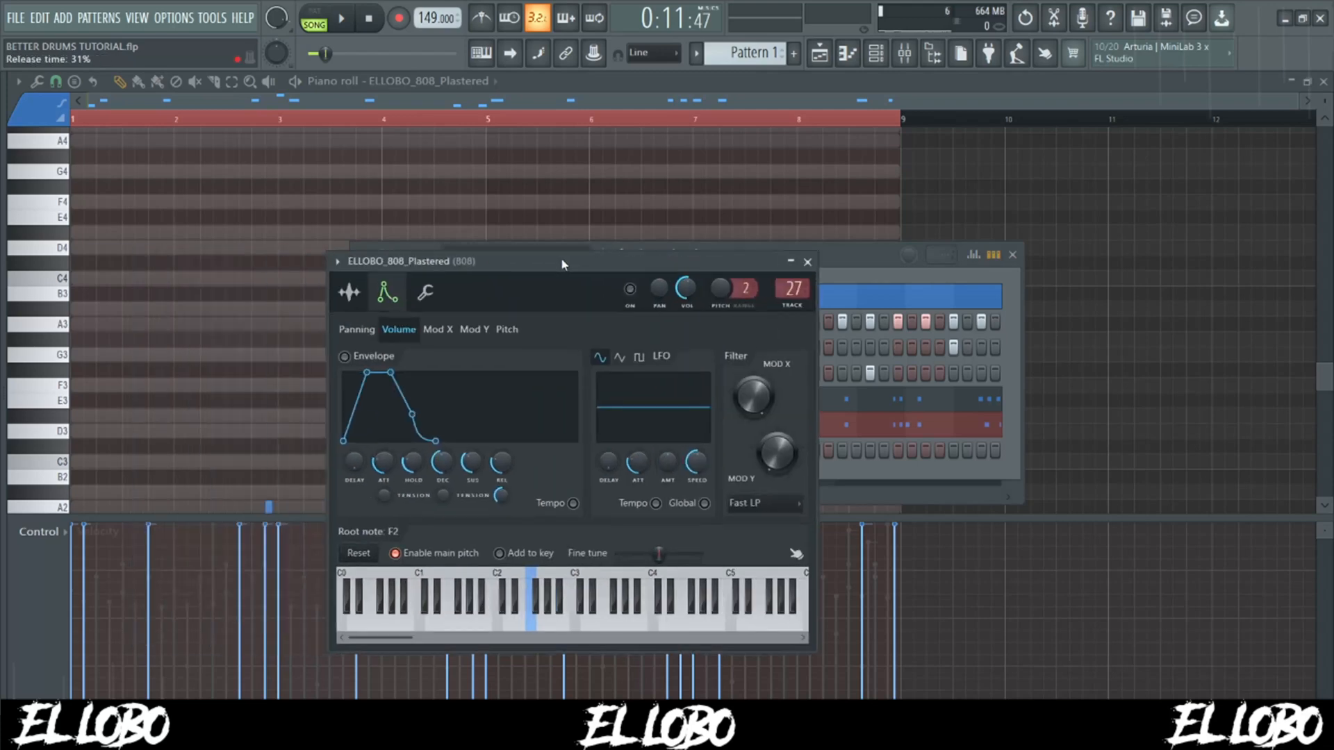
pyautogui.scroll(-3, 168, 404)
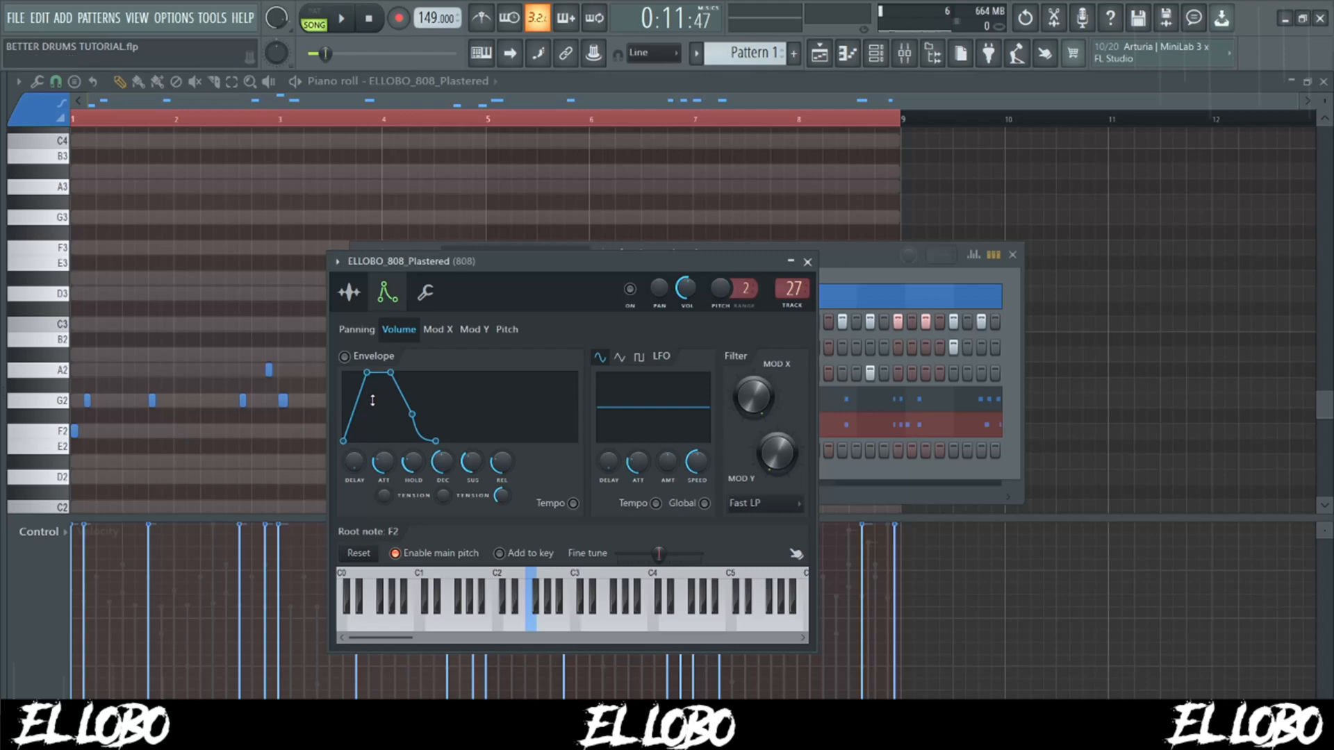
pyautogui.click(348, 292)
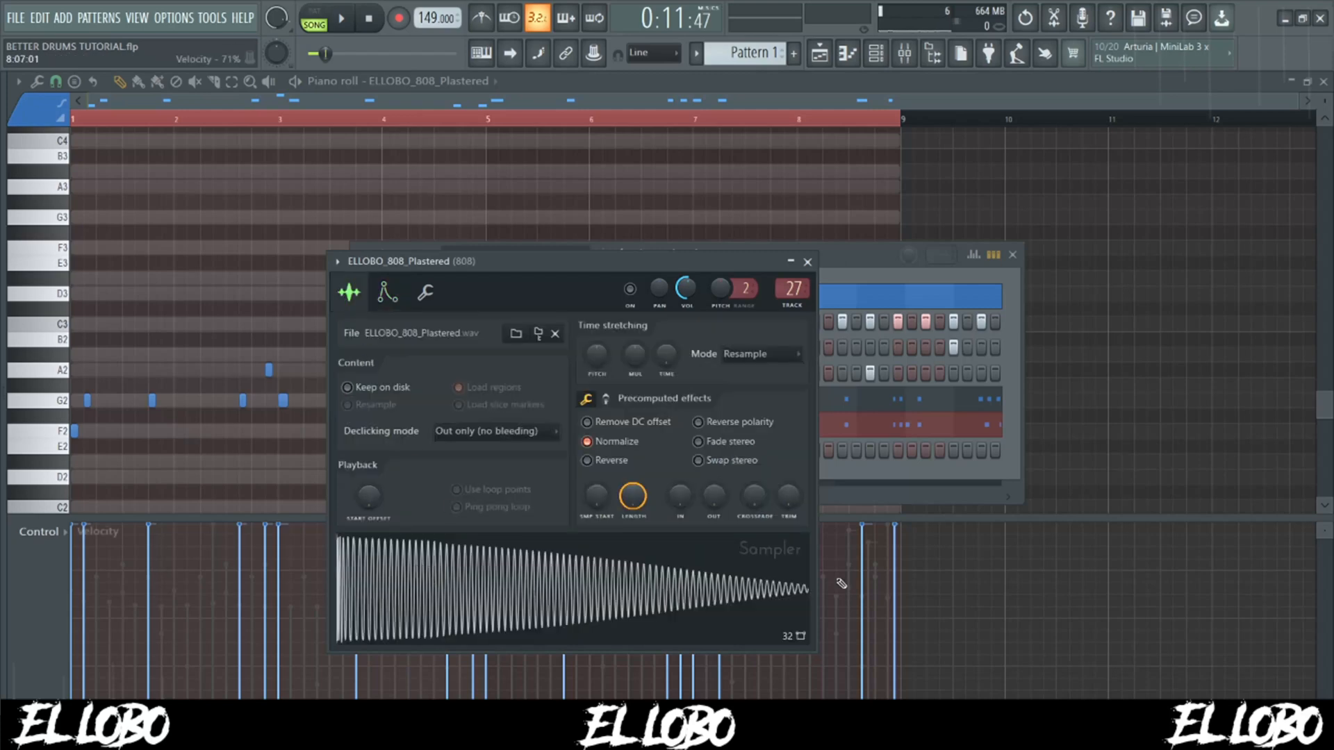
pyautogui.moveTo(365, 326); pyautogui.dragTo(415, 294)
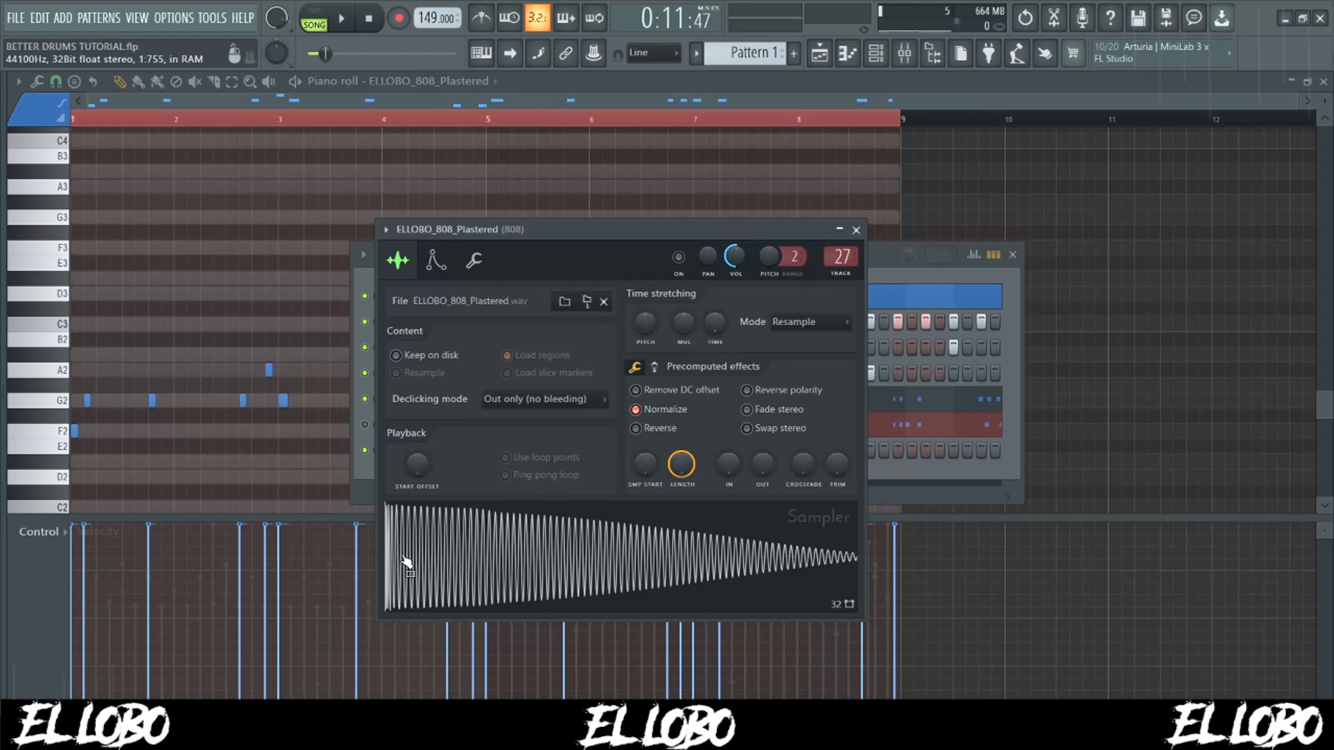
# - Check the 808 sample's pitch in the pitch corrector, close it, and view the channel's root note
pyautogui.rightClick(555, 540)
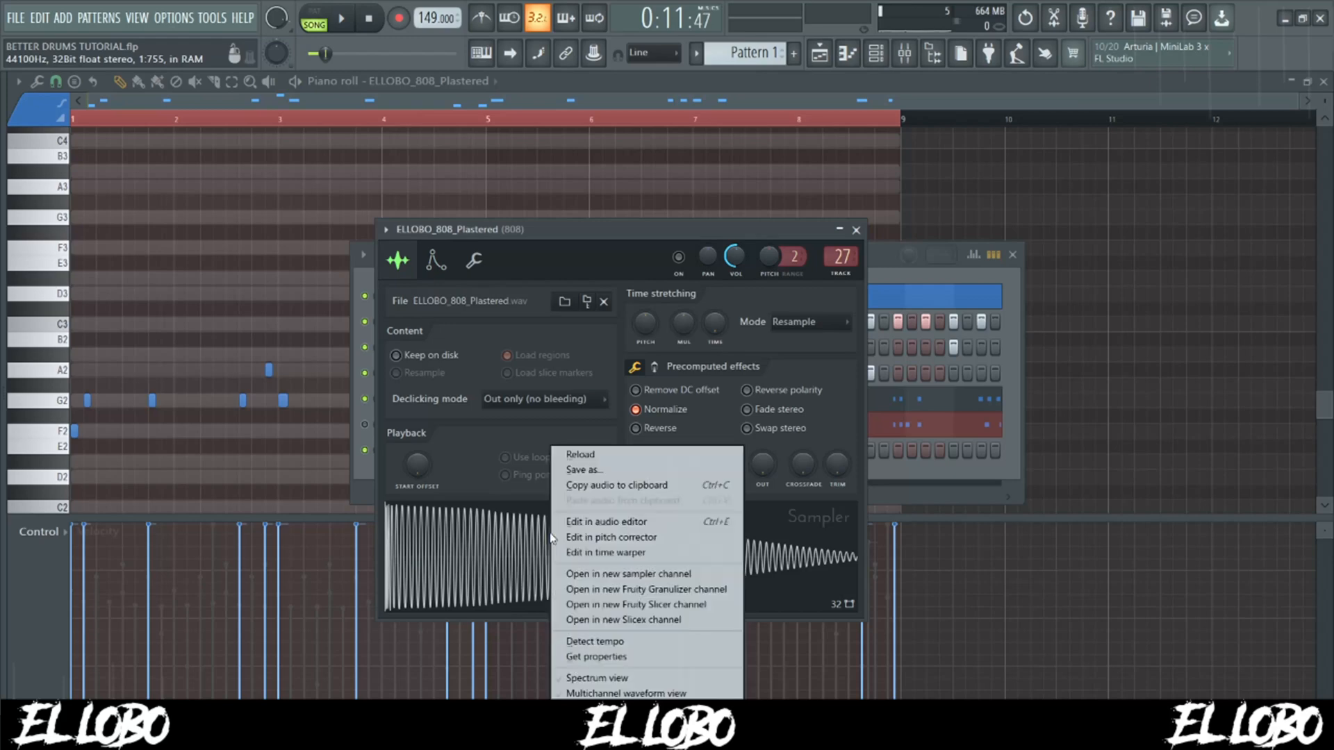
pyautogui.click(621, 541)
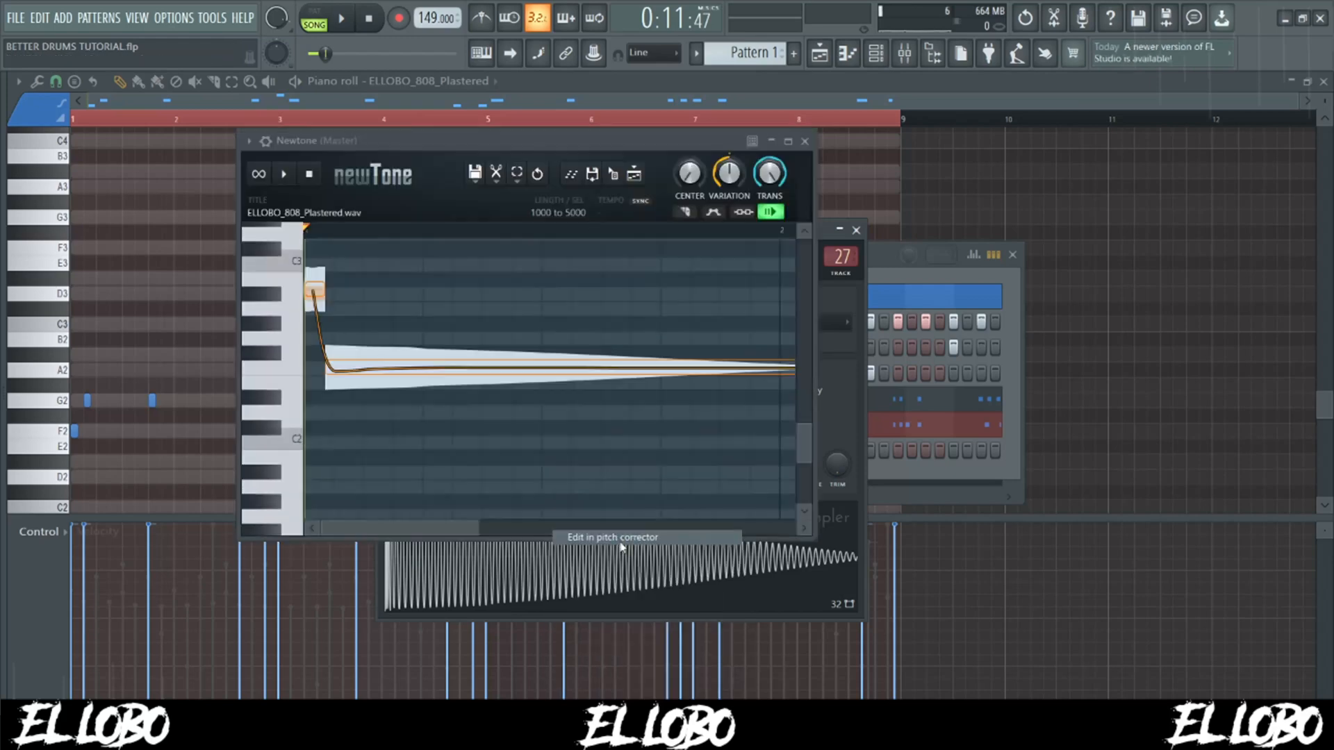
pyautogui.click(316, 288)
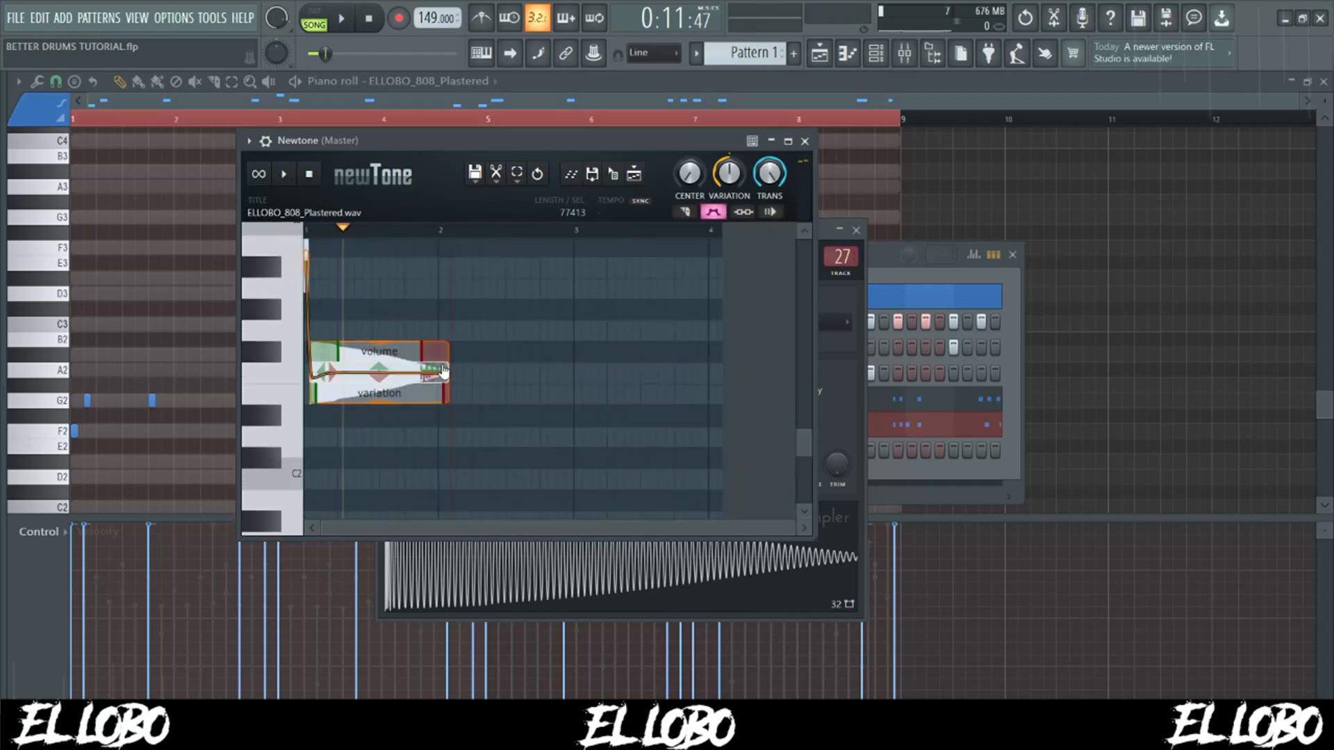
pyautogui.moveTo(379, 373); pyautogui.dragTo(452, 373)
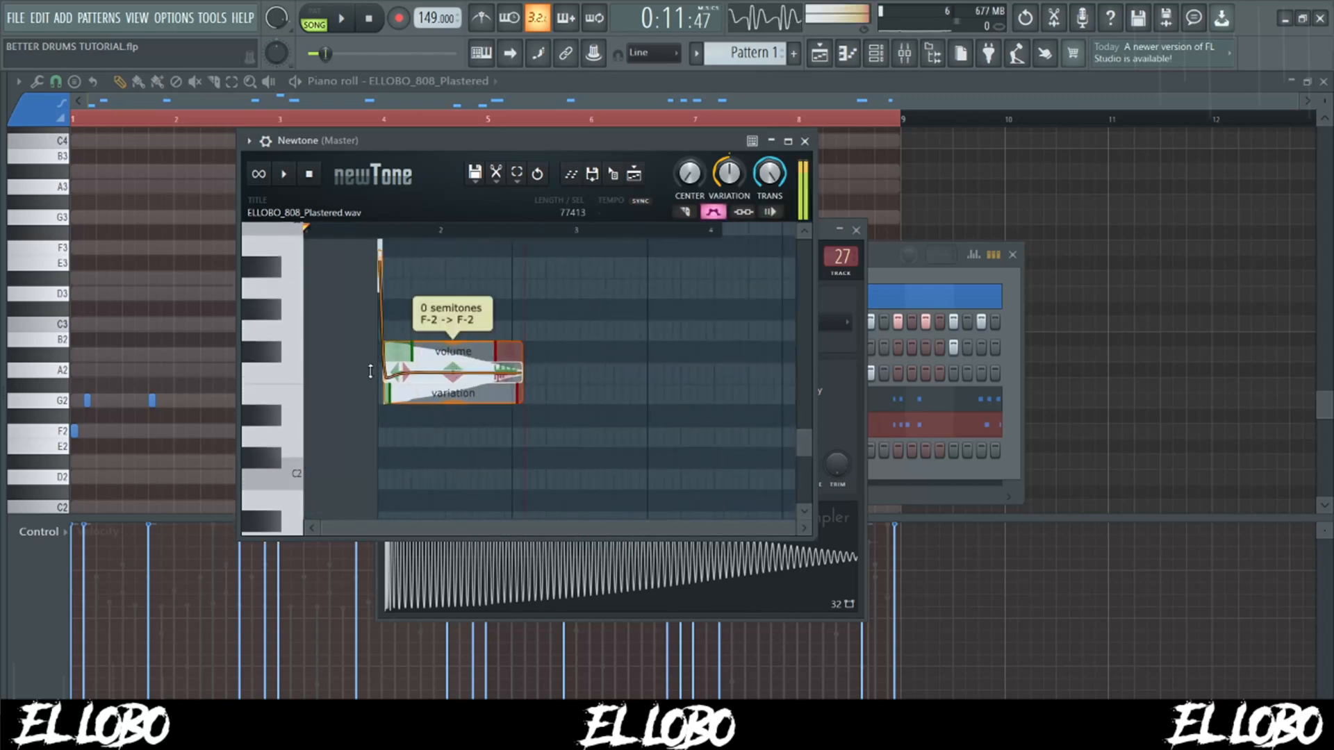
pyautogui.click(804, 142)
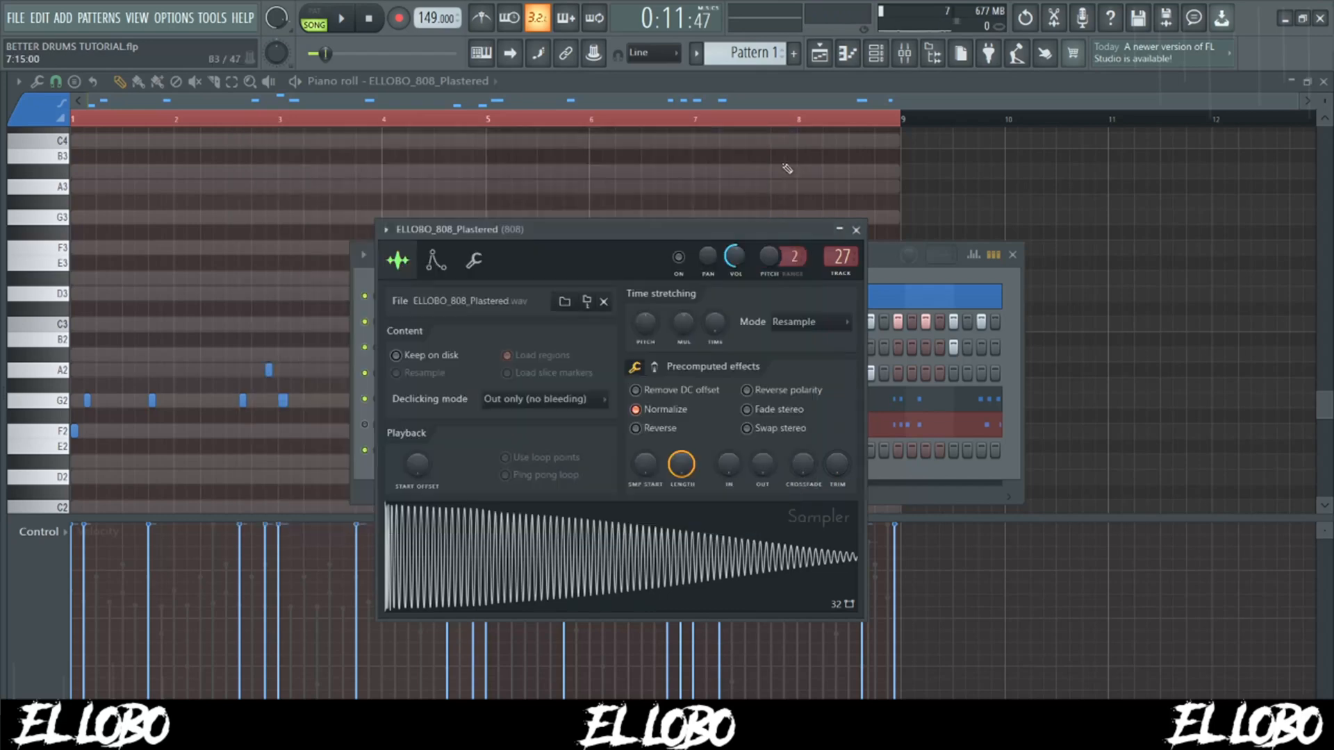
pyautogui.click(433, 262)
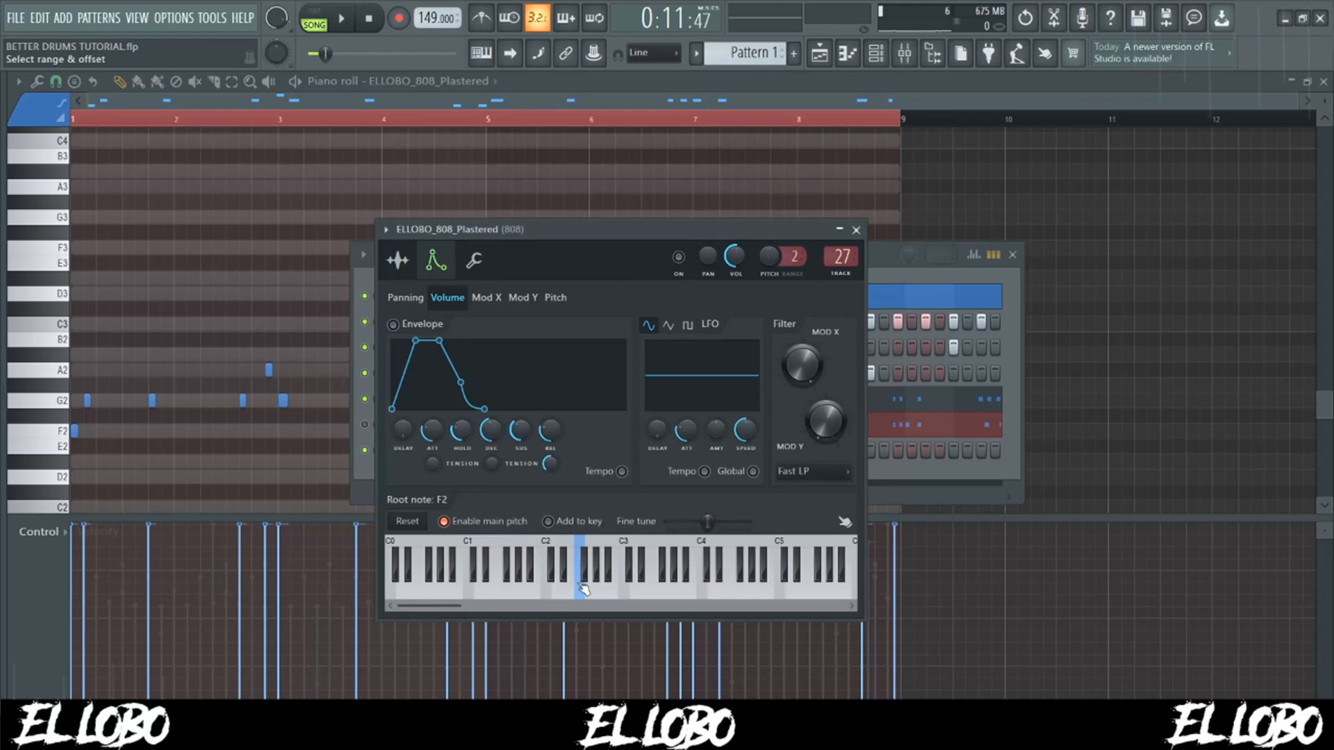
# - Open the ELLOBO_808_Plastered notes in the piano roll and play back the pattern with the melody
pyautogui.rightClick(592, 425)
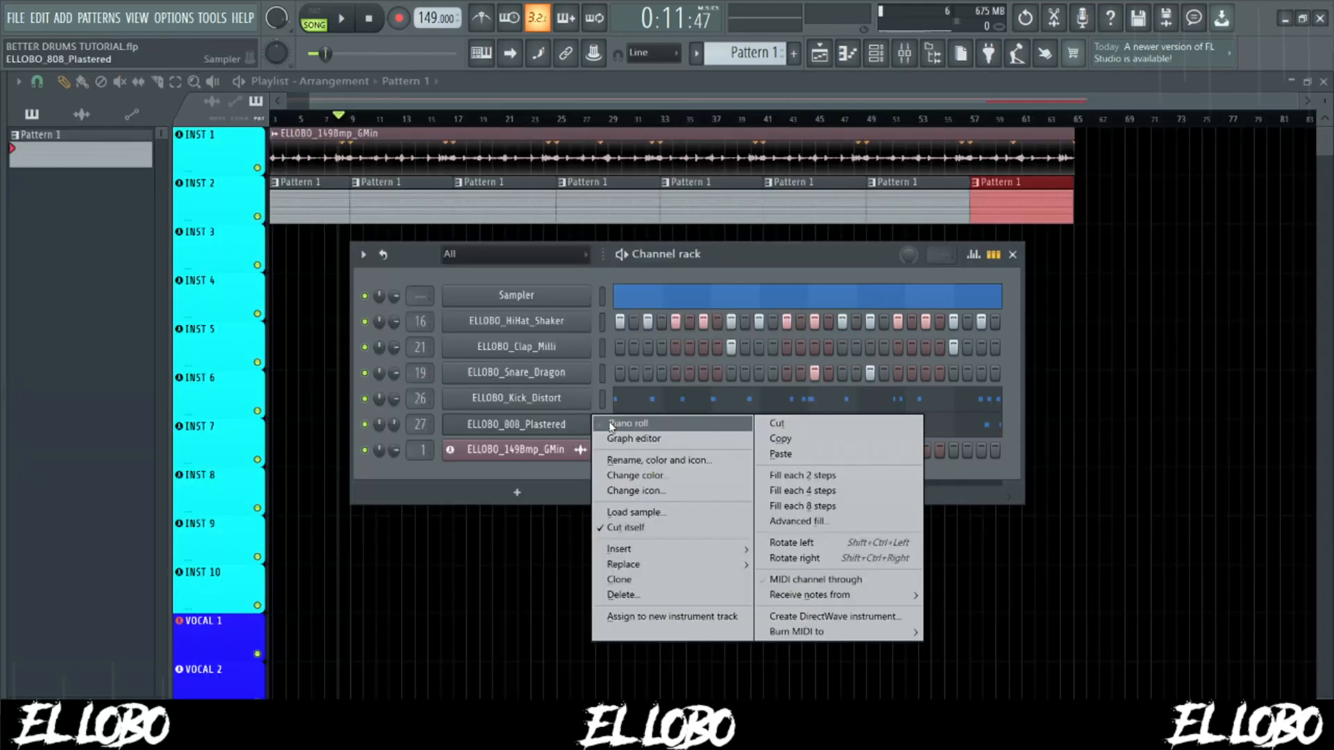
pyautogui.click(612, 424)
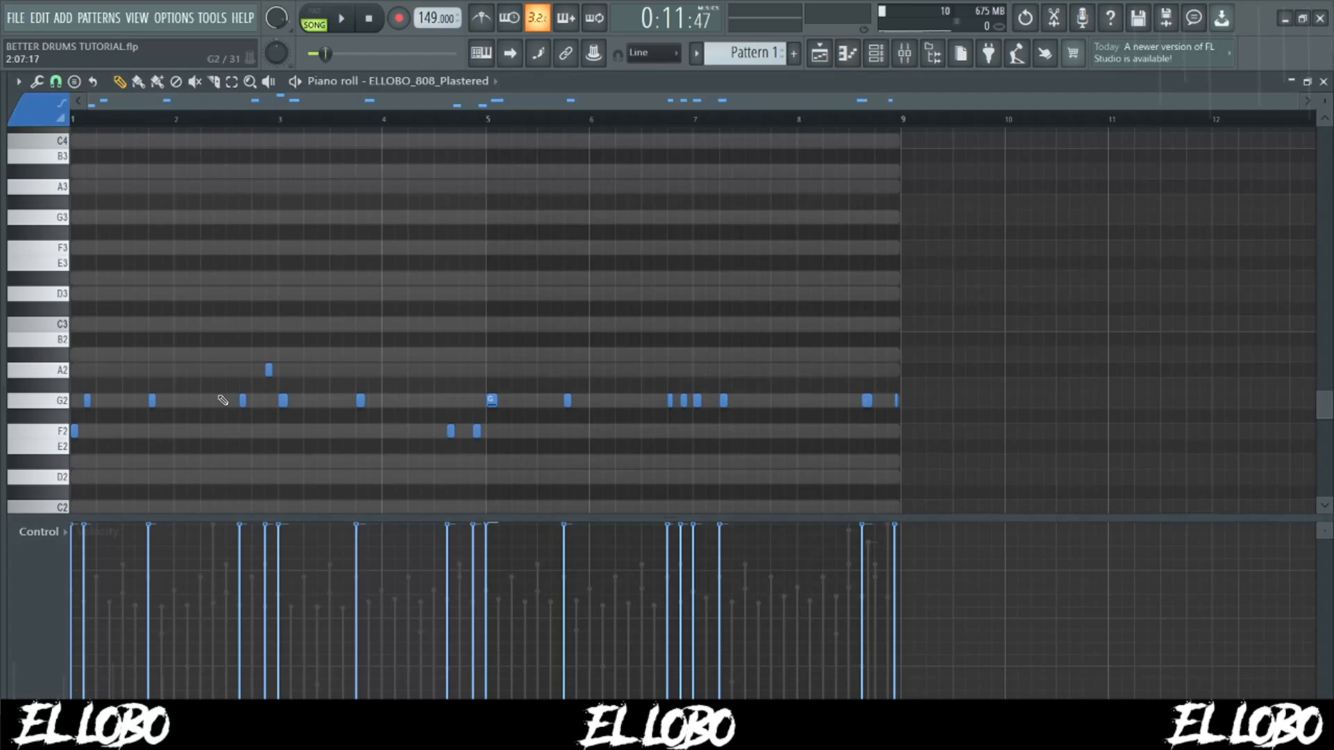
pyautogui.scroll(-3, 216, 401)
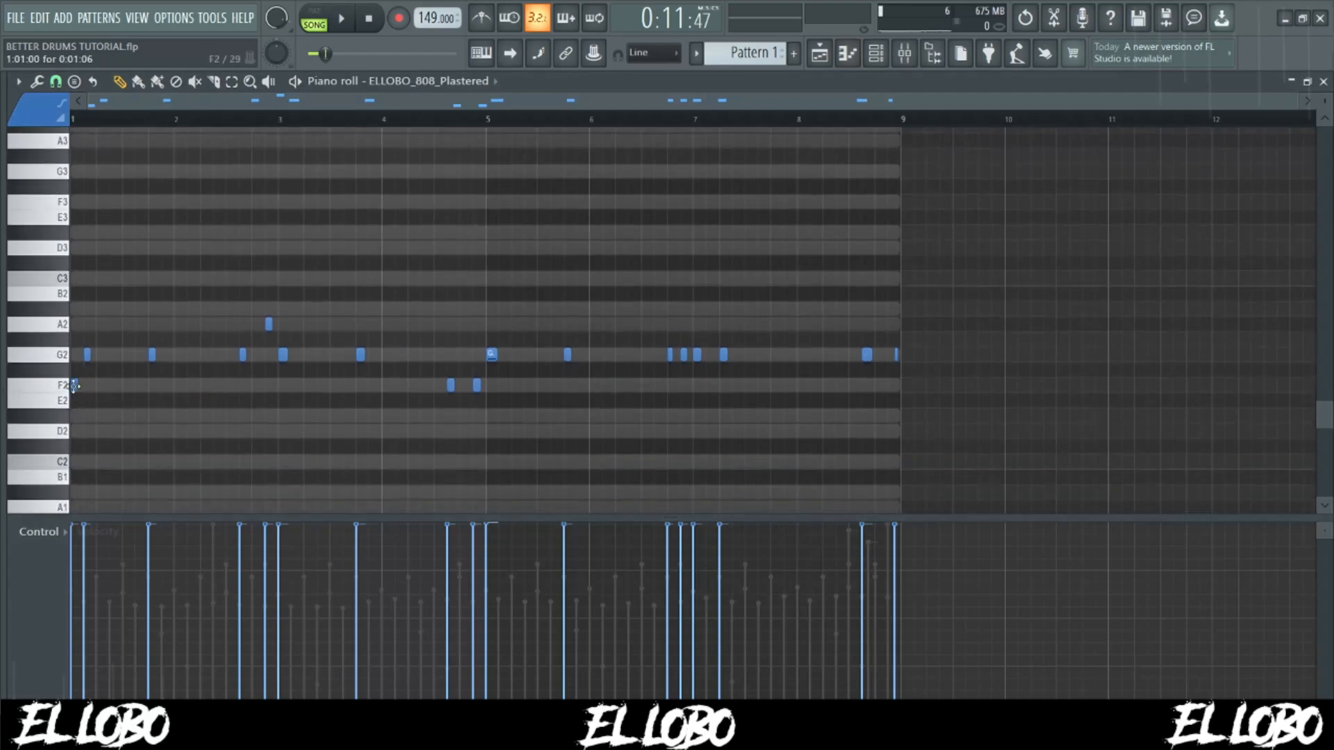
pyautogui.click(343, 23)
pyautogui.press('space')
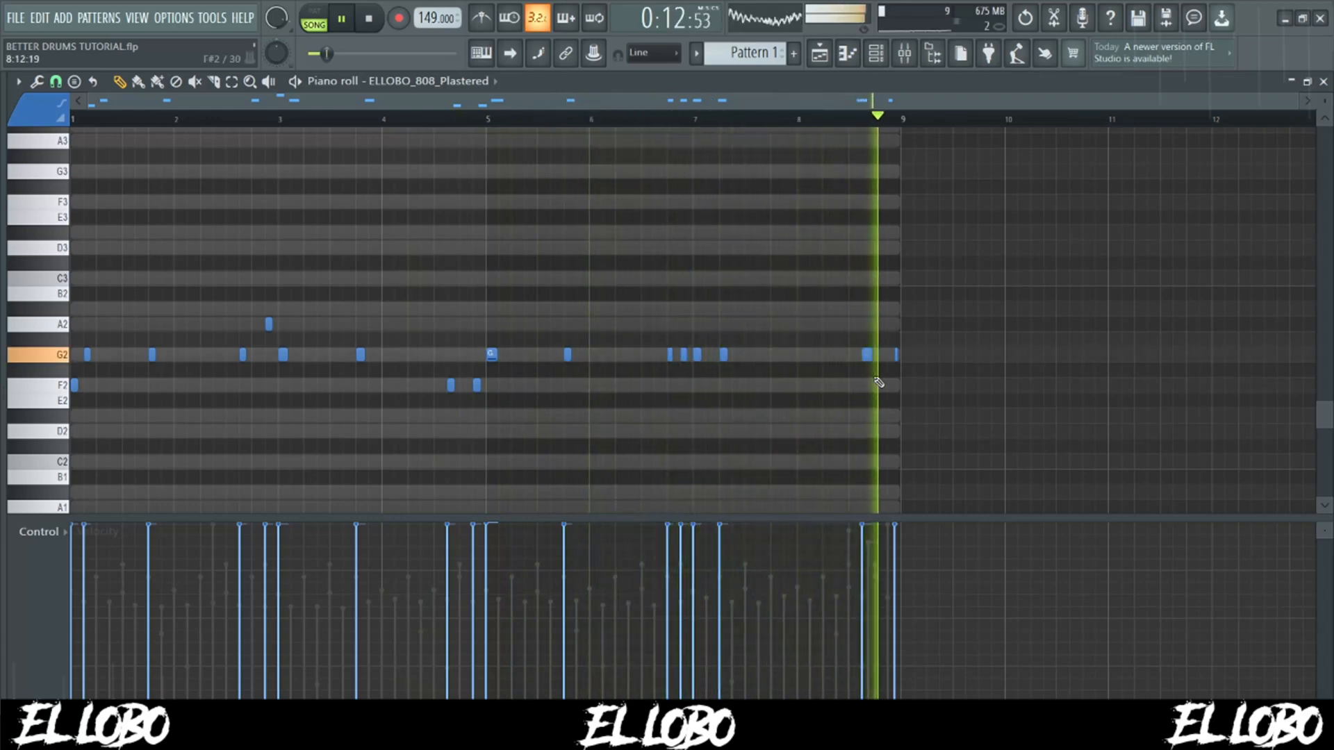
pyautogui.press('space')
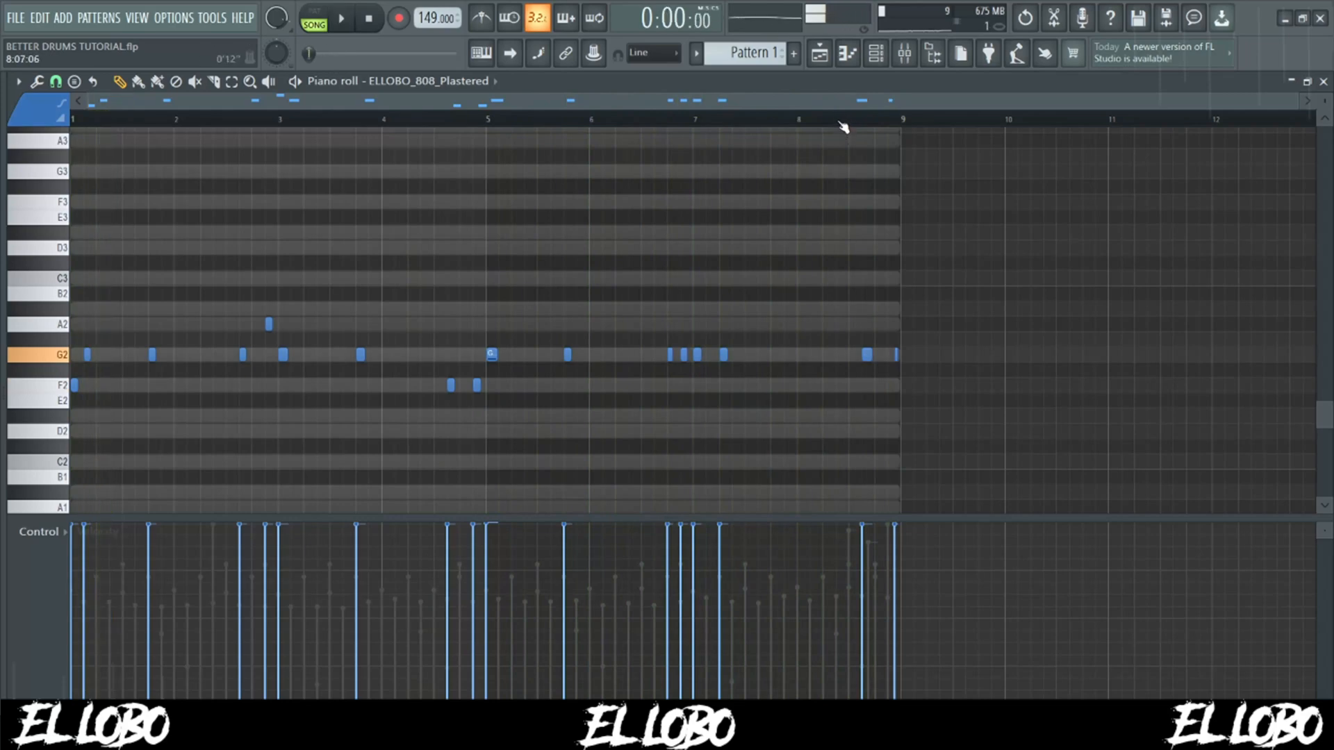
# - Open the ELLOBO_Kick_Distort notes in the piano roll to examine the kicks in the final bar
pyautogui.click(881, 61)
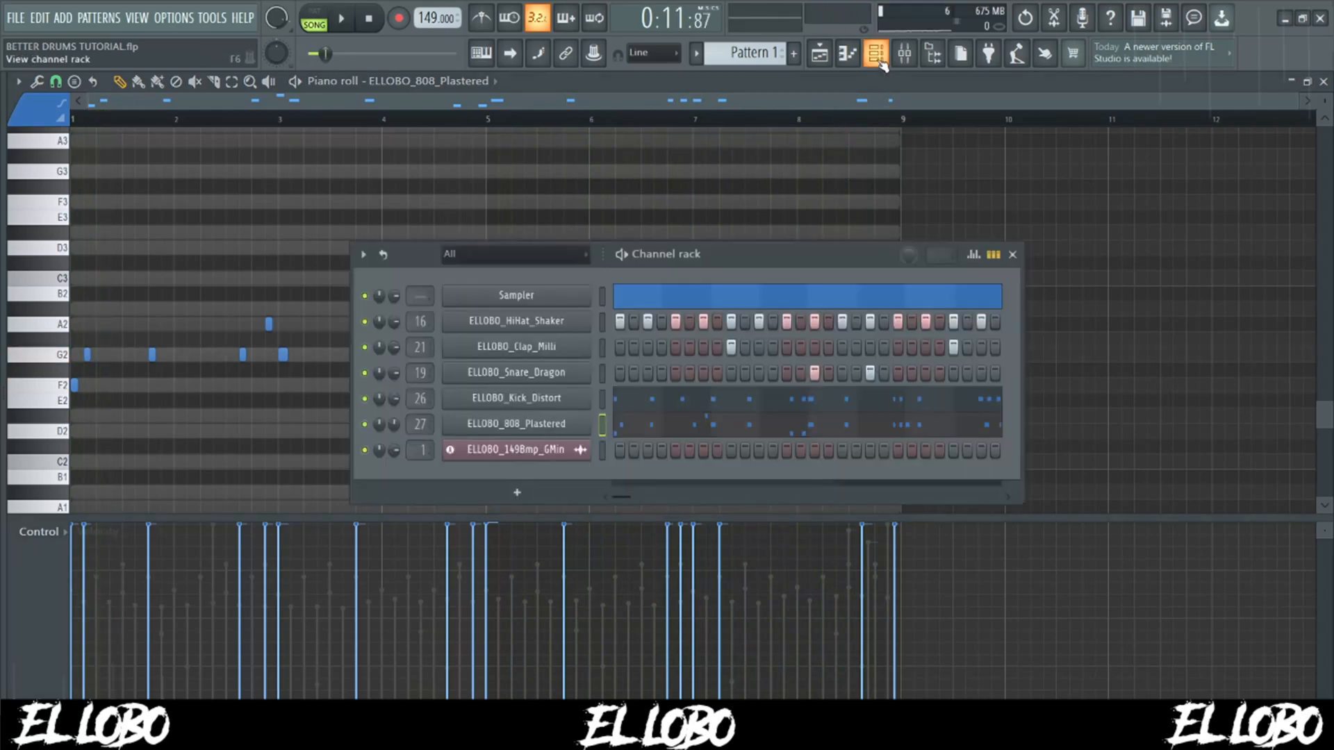
pyautogui.click(883, 397)
pyautogui.scroll(6, 873, 375)
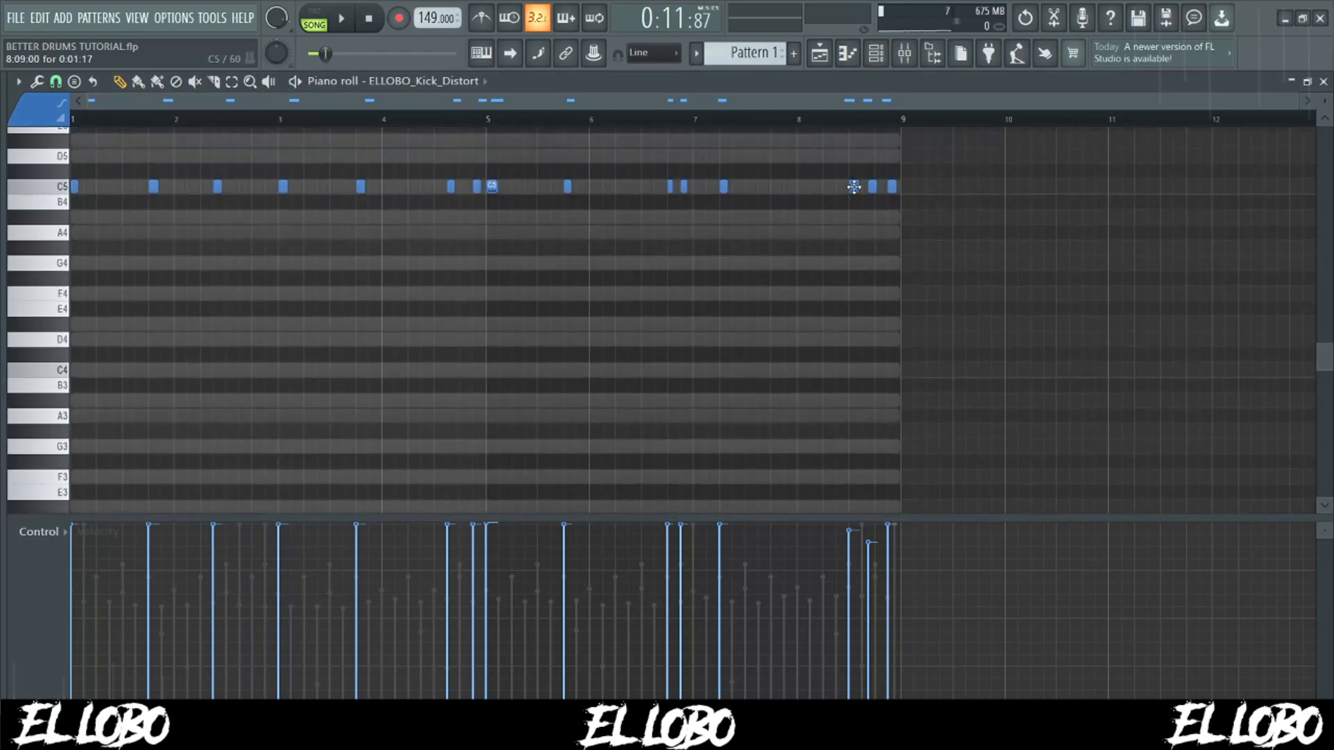
# - Return to the ELLOBO_808_Plastered notes, examine the final bar, and place the playback position near bar 8
pyautogui.click(877, 54)
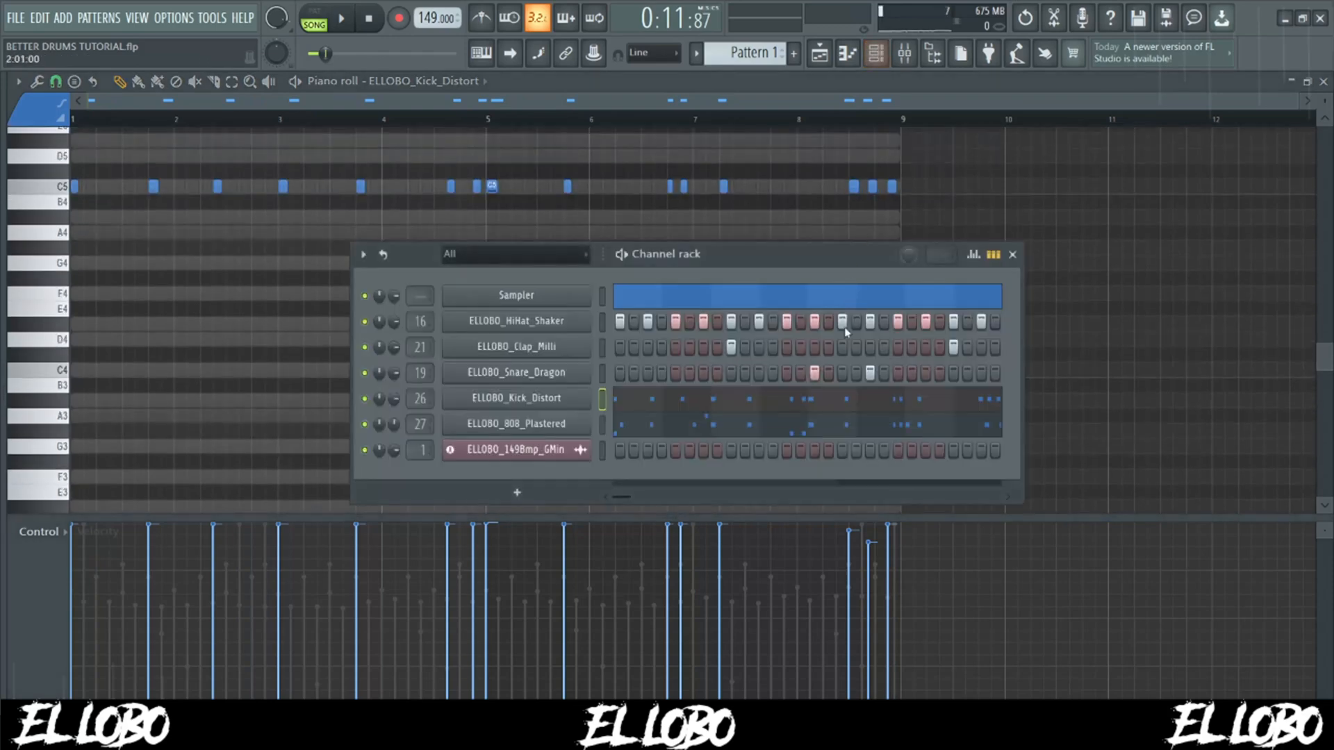
pyautogui.click(870, 429)
pyautogui.scroll(-5, 864, 259)
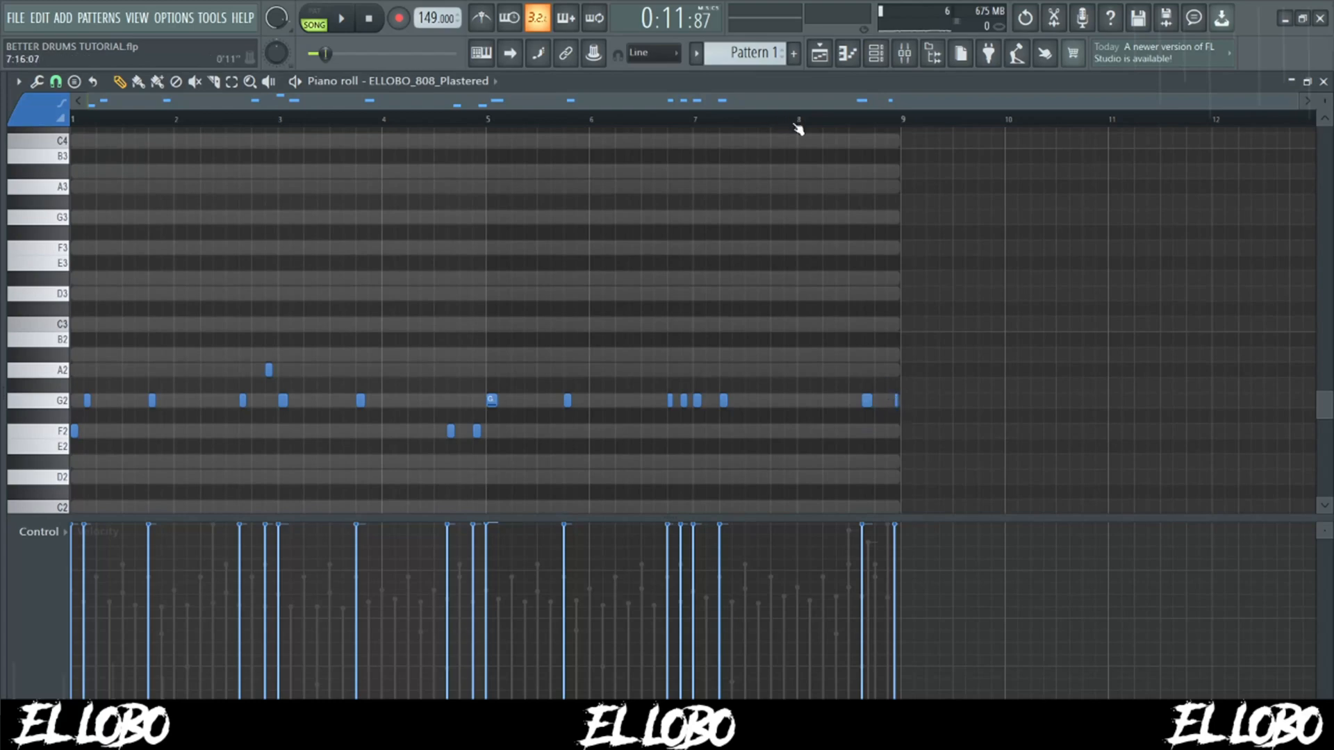
pyautogui.click(797, 127)
# - Select the hi-hat, clap, snare, kick and 808 channels in the channel rack and open the mixer
pyautogui.click(876, 53)
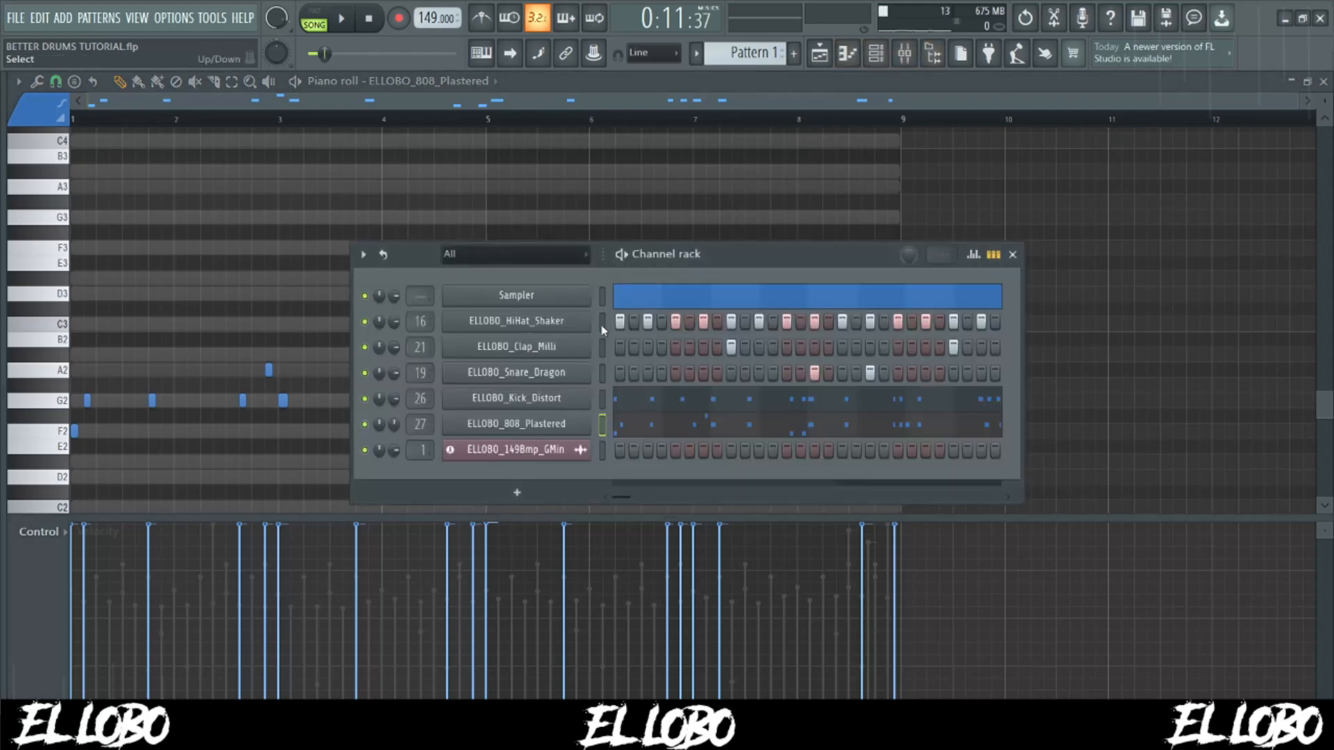
pyautogui.moveTo(603, 326); pyautogui.dragTo(608, 411)
pyautogui.click(904, 52)
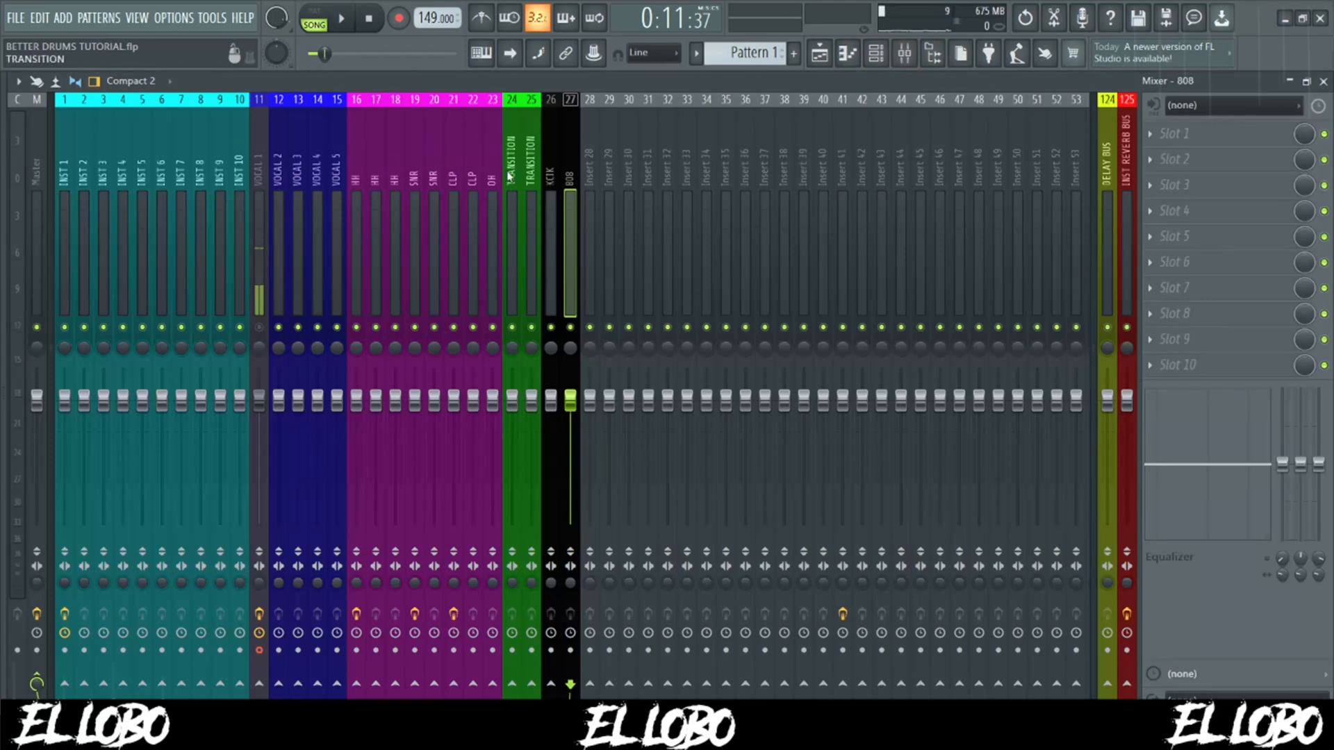
pyautogui.press('space')
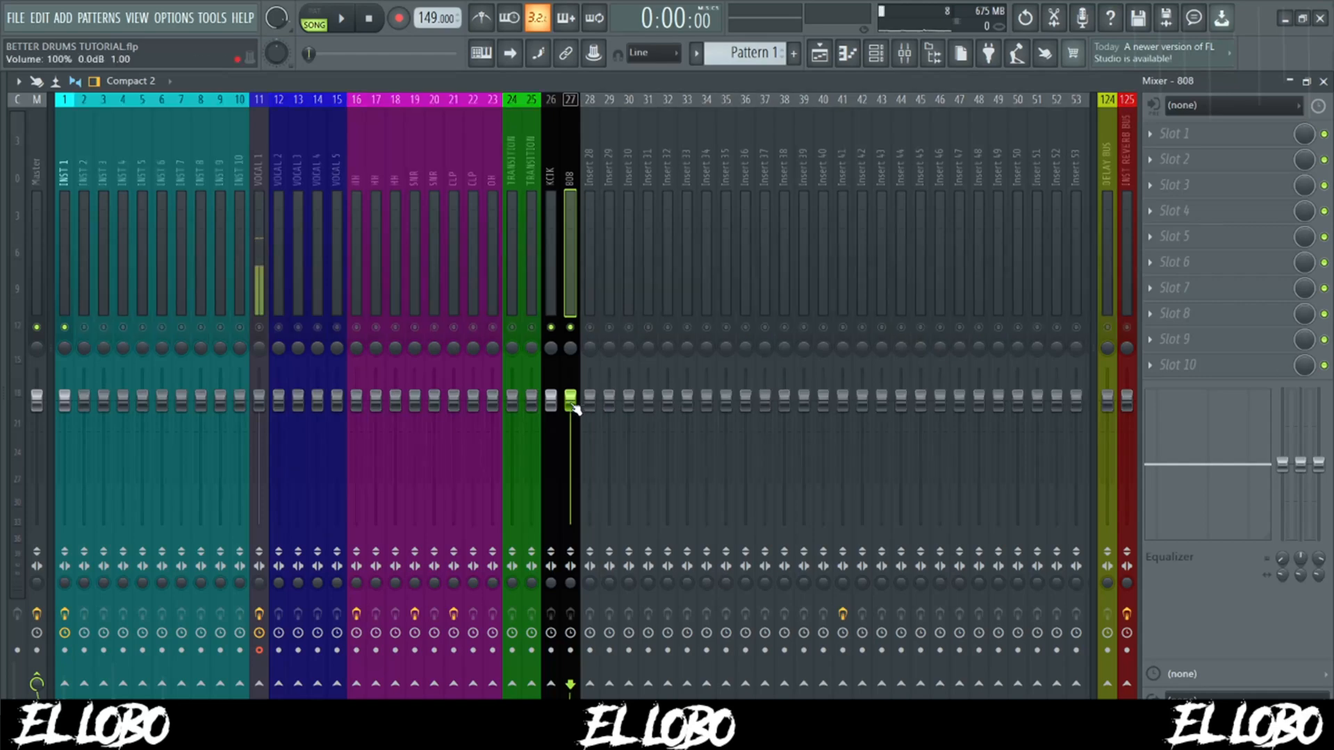
# - Lower the 808 track's fader and set the kick track's volume to about 39% (-16.0 dB), checking against playback
pyautogui.moveTo(575, 409); pyautogui.dragTo(575, 437)
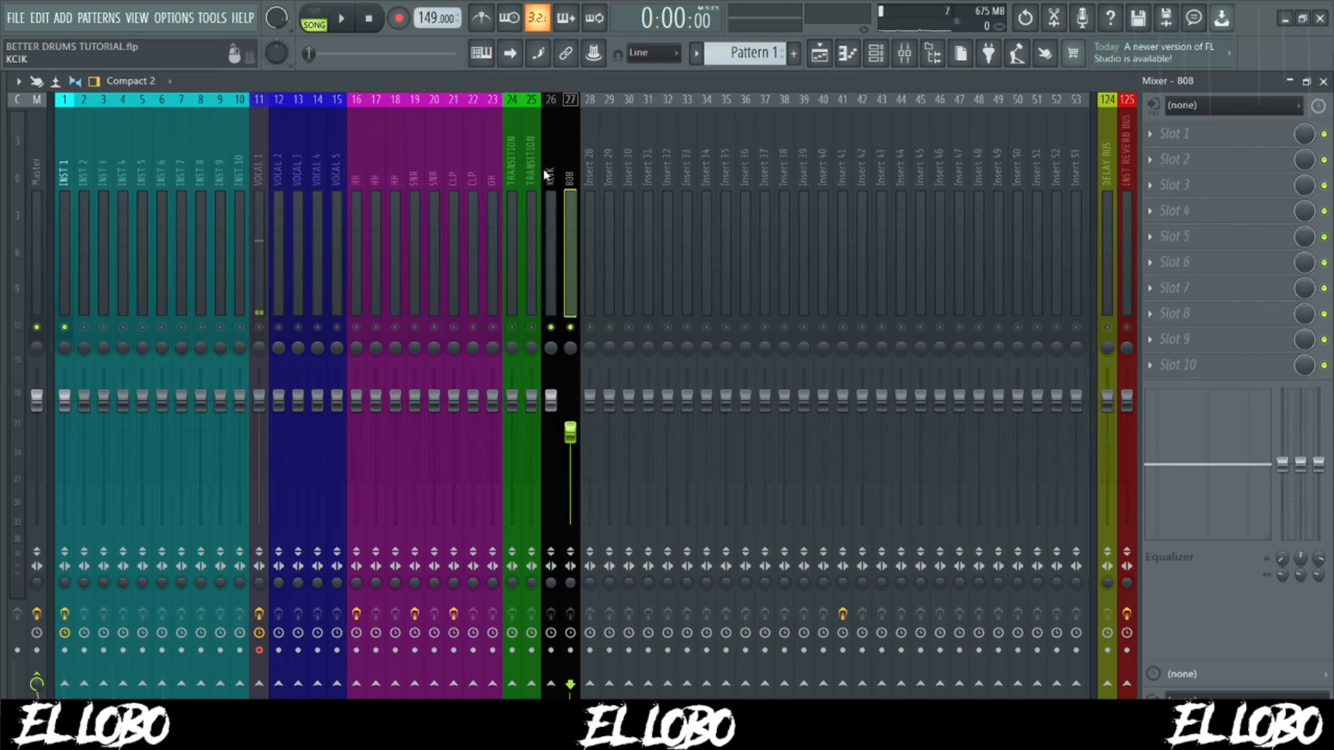
pyautogui.click(546, 175)
pyautogui.keyDown('ctrl'); pyautogui.click(569, 177); pyautogui.keyUp('ctrl')
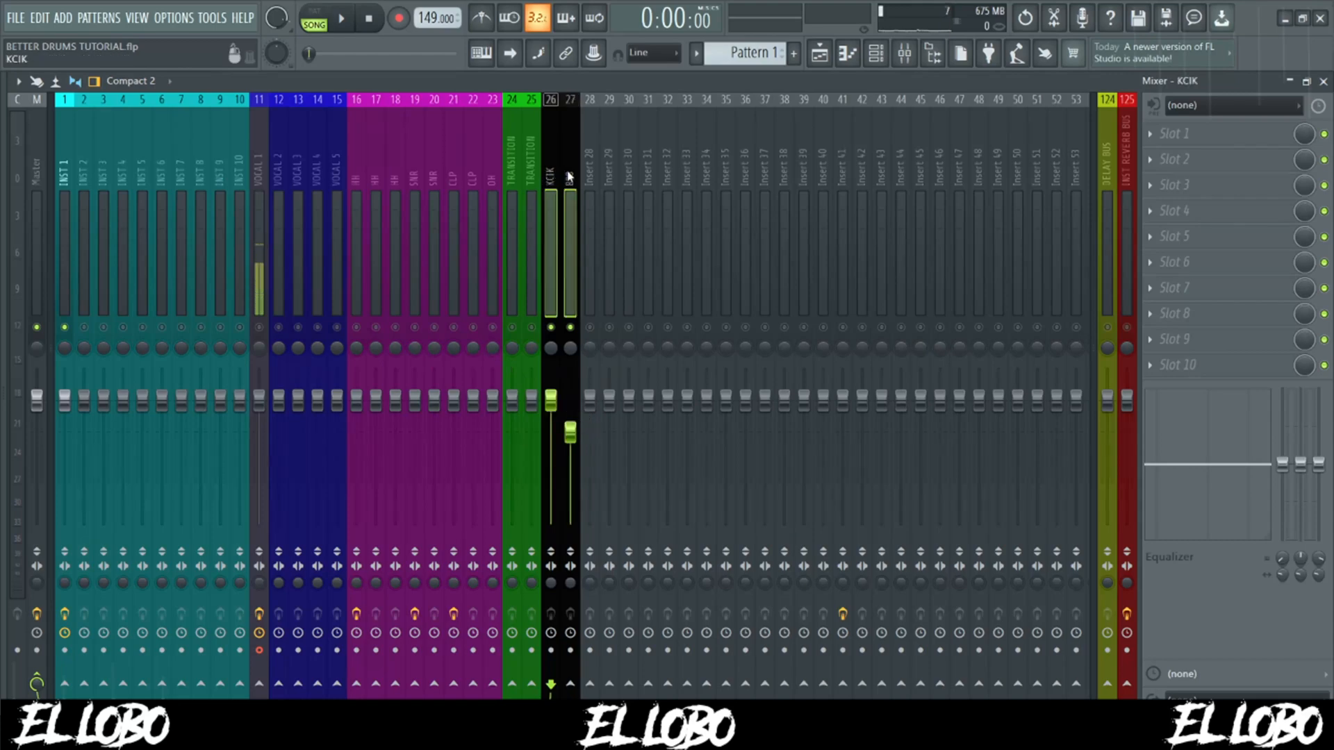
pyautogui.moveTo(551, 399); pyautogui.dragTo(555, 479)
pyautogui.press('space')
pyautogui.click(571, 443)
pyautogui.press('space')
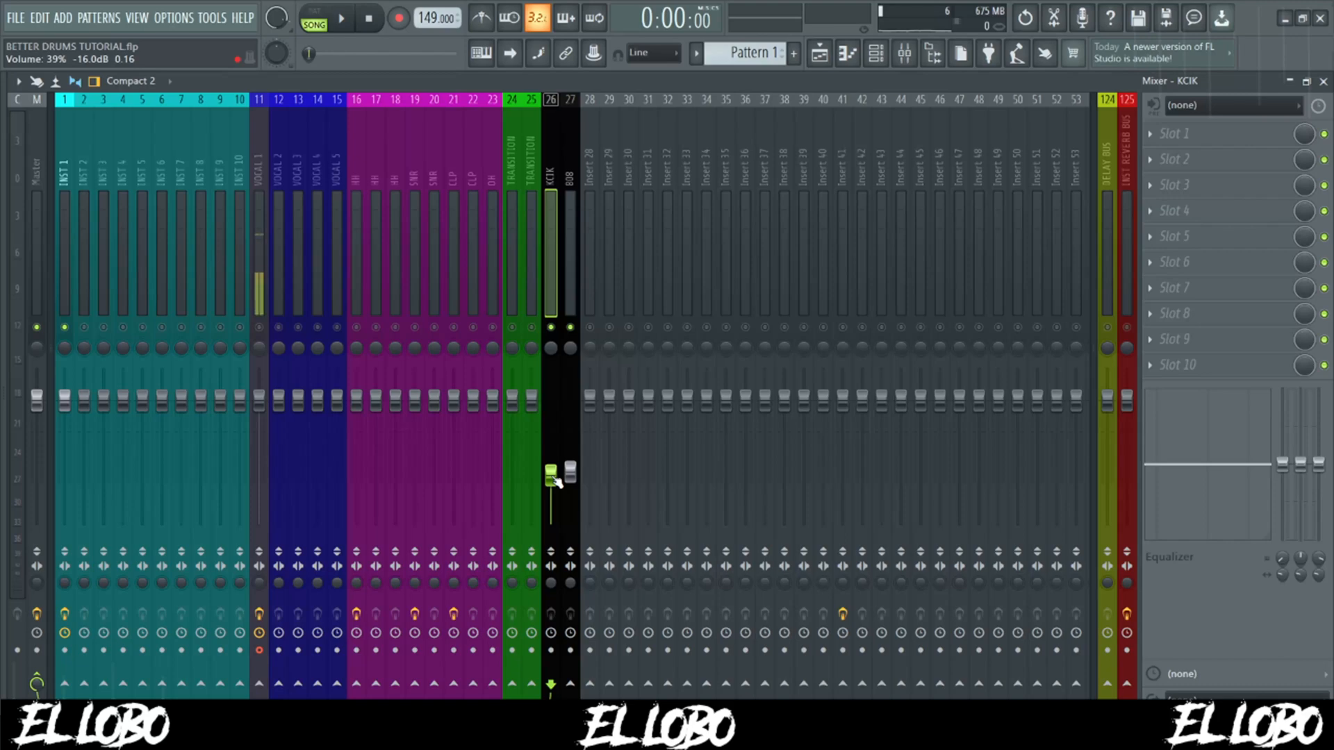
# - During playback, raise the kick fader slightly and set the 808 track's volume to about 48% (-13.2 dB)
pyautogui.press('space')
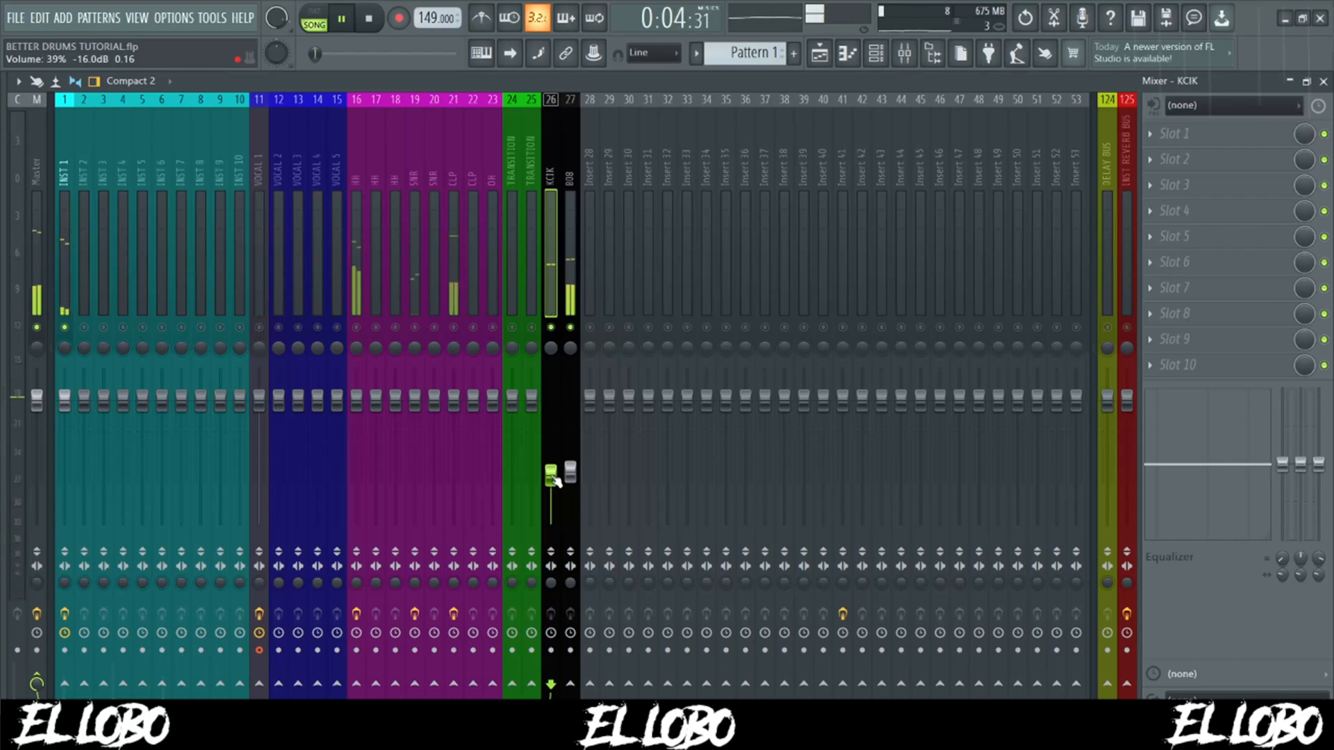
pyautogui.moveTo(552, 477); pyautogui.dragTo(552, 474)
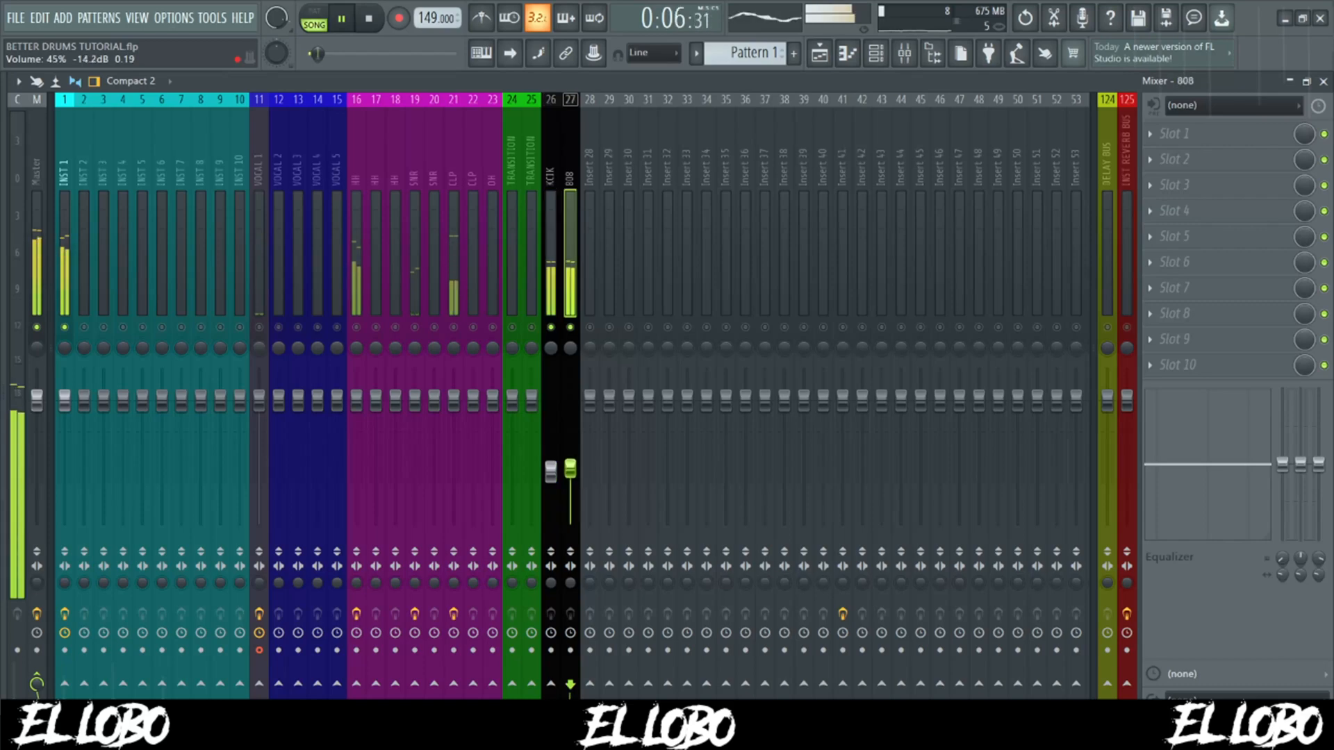
pyautogui.moveTo(574, 477); pyautogui.dragTo(576, 468)
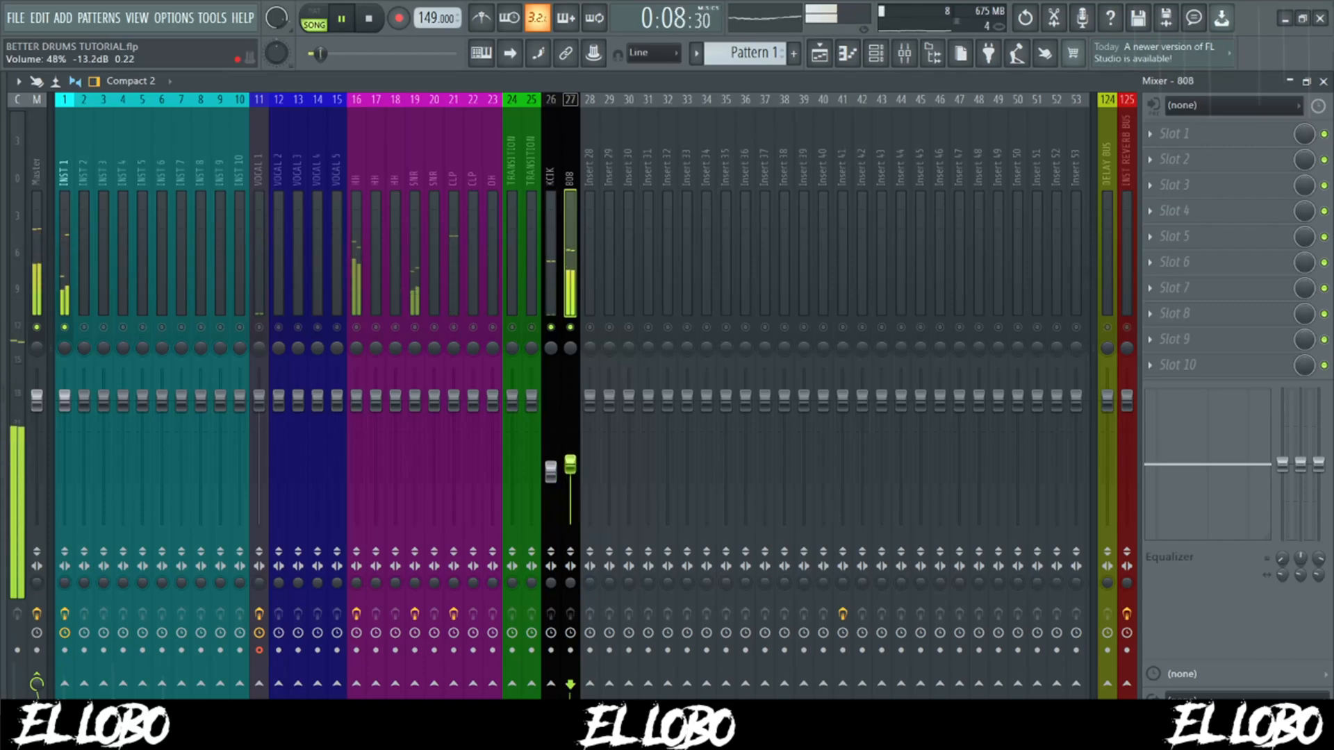
pyautogui.press('space')
pyautogui.click(553, 465)
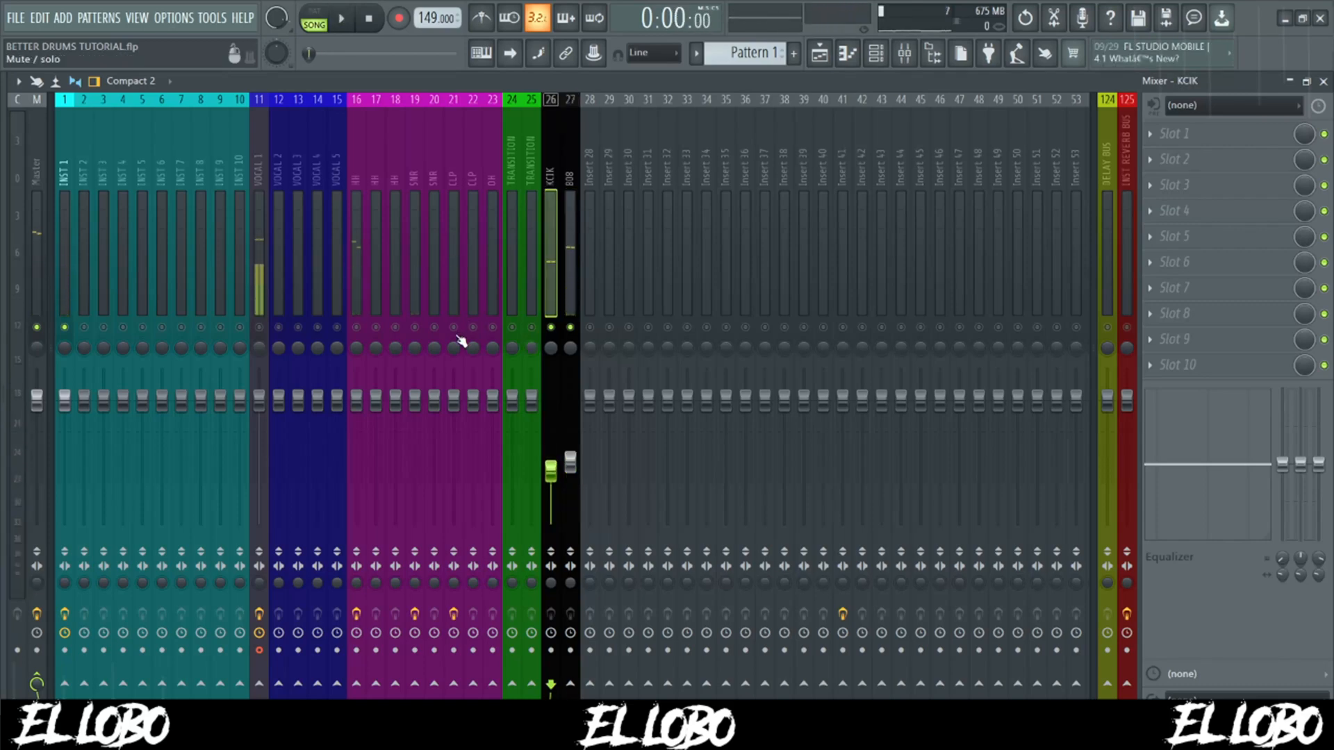
# - Unmute the clap track and set its volume to about 70% (-7.1 dB), checking against playback
pyautogui.click(455, 327)
pyautogui.press('Right')
pyautogui.press('space')
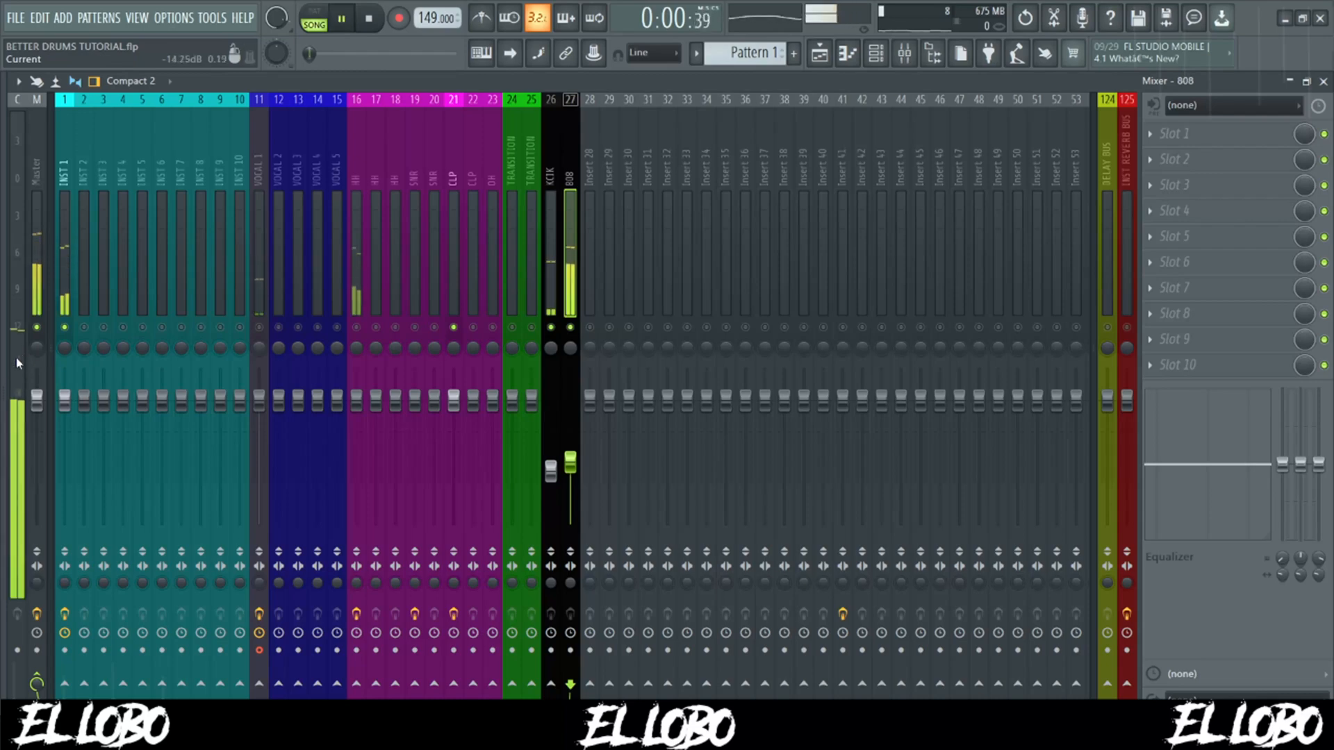
pyautogui.press('space')
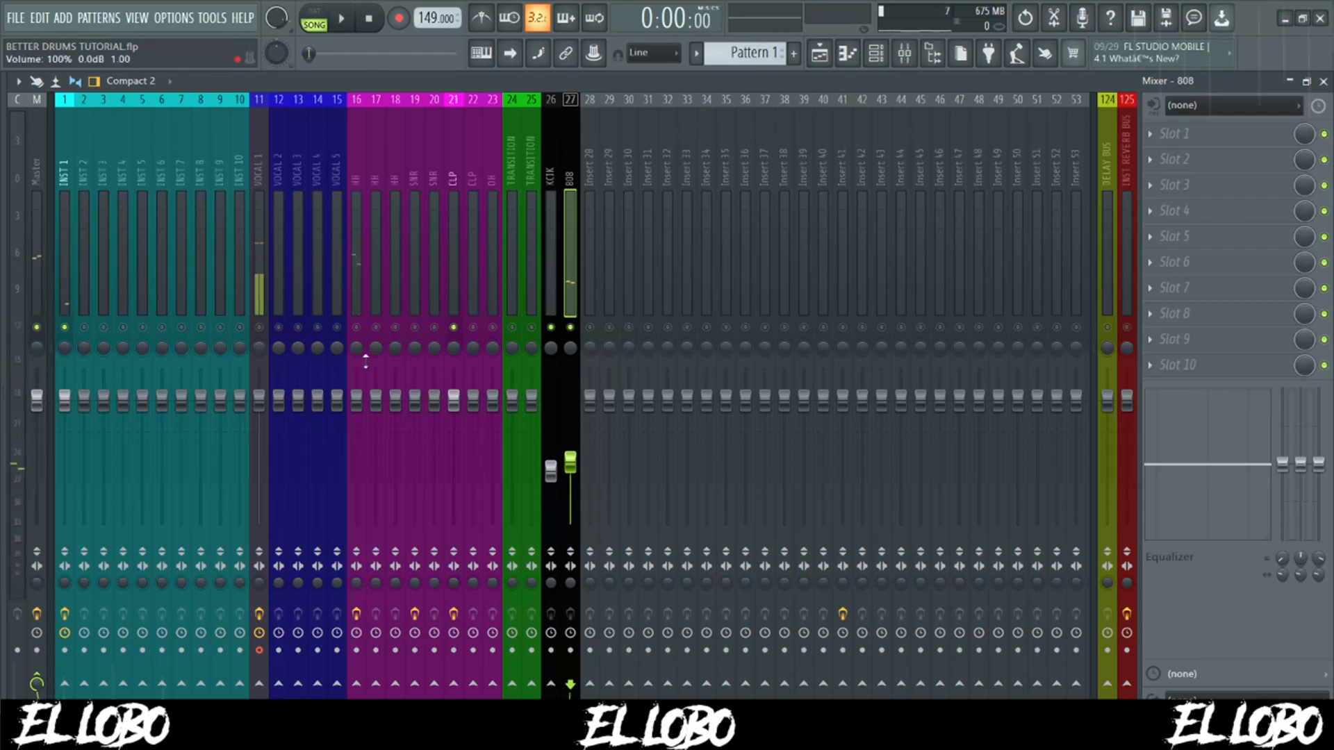
pyautogui.click(454, 400)
pyautogui.press('space')
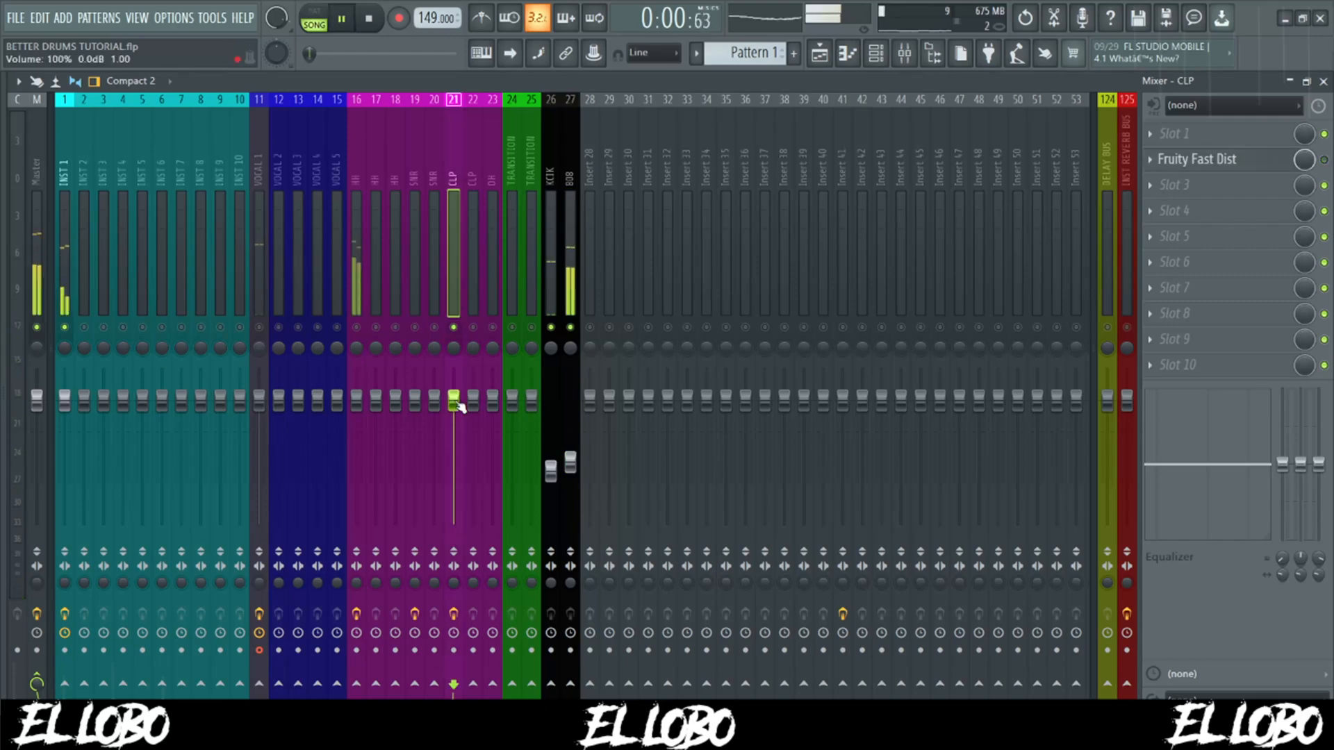
pyautogui.moveTo(458, 404); pyautogui.dragTo(454, 437)
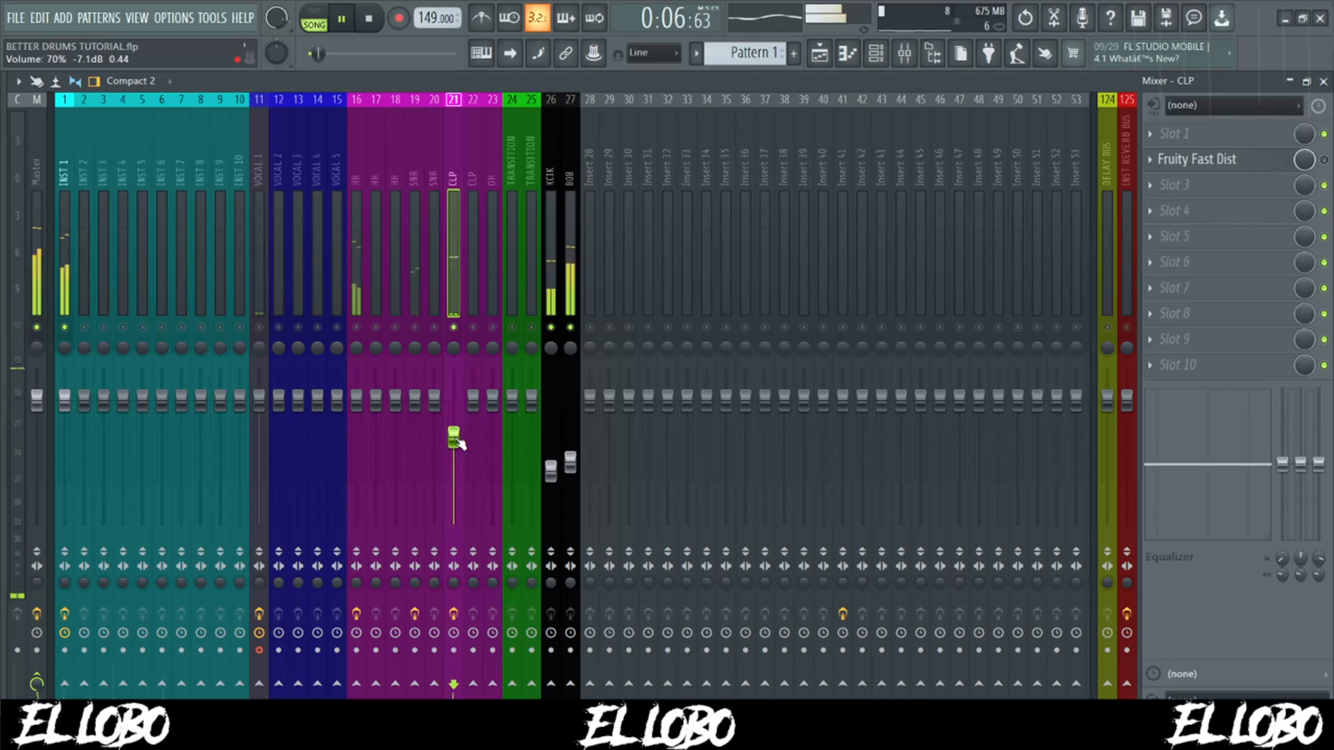
pyautogui.press('space')
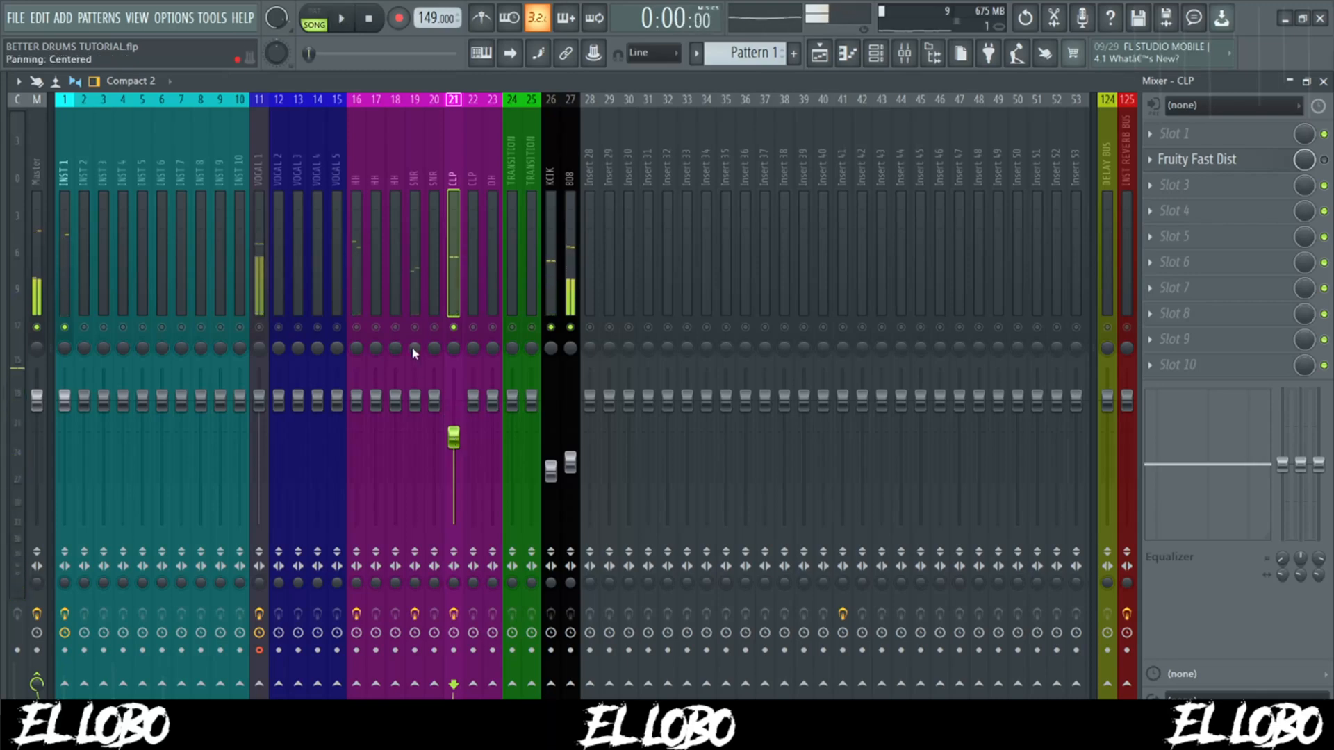
# - Unmute the first snare track and set its volume to about 55% (-11.1 dB) during playback
pyautogui.click(416, 328)
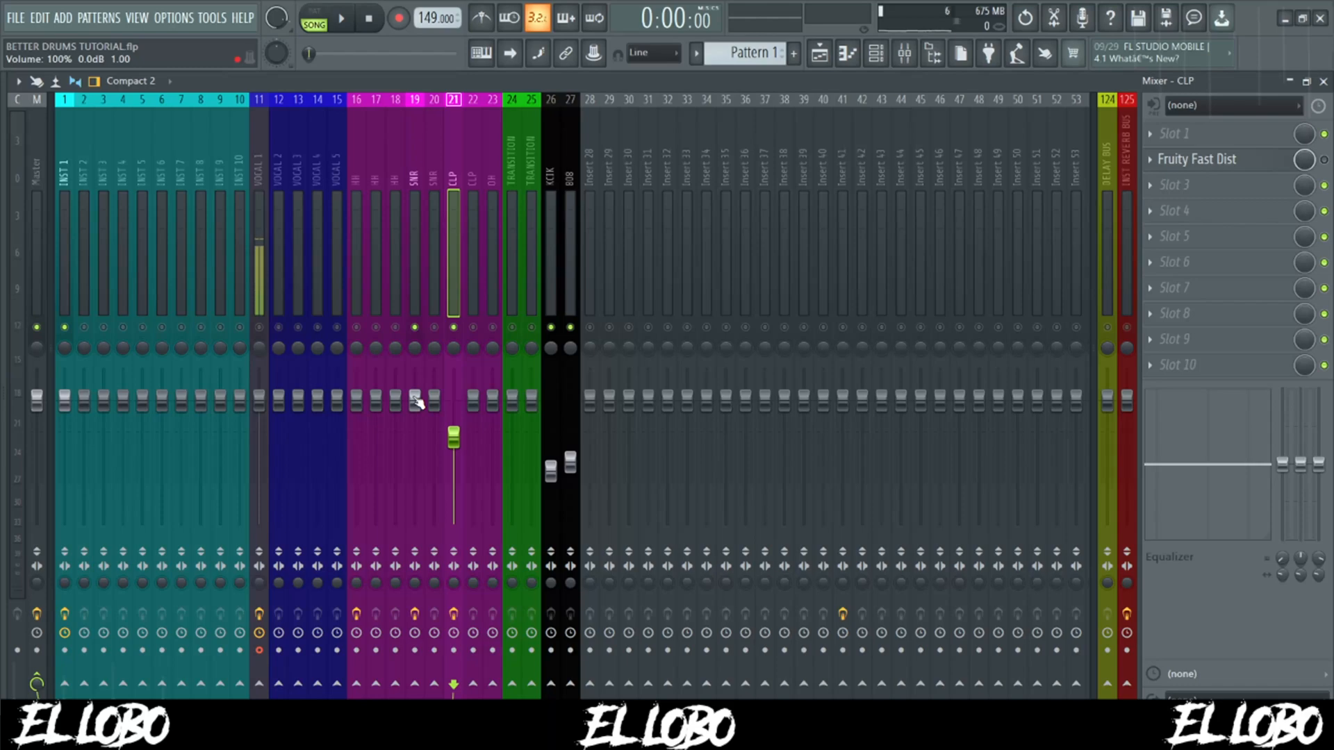
pyautogui.moveTo(417, 404); pyautogui.dragTo(415, 461)
pyautogui.press('space')
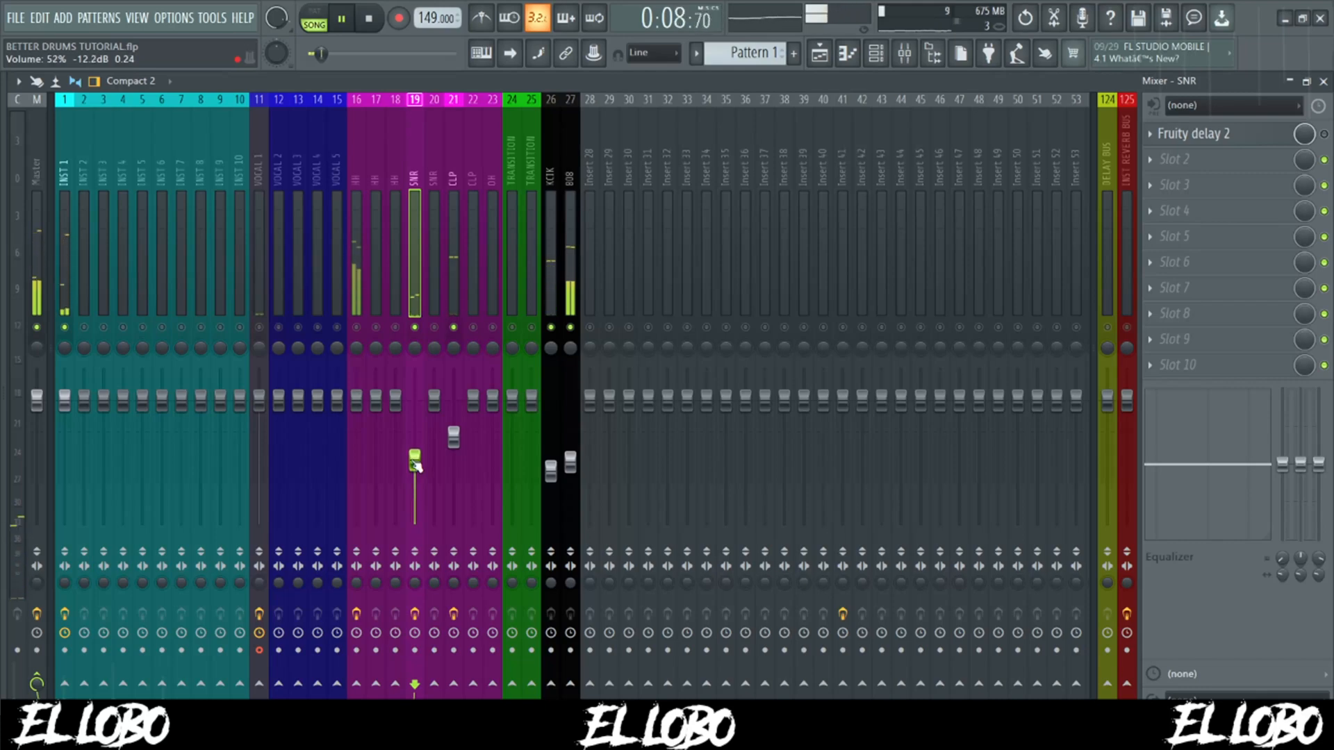
pyautogui.moveTo(416, 465); pyautogui.dragTo(416, 462)
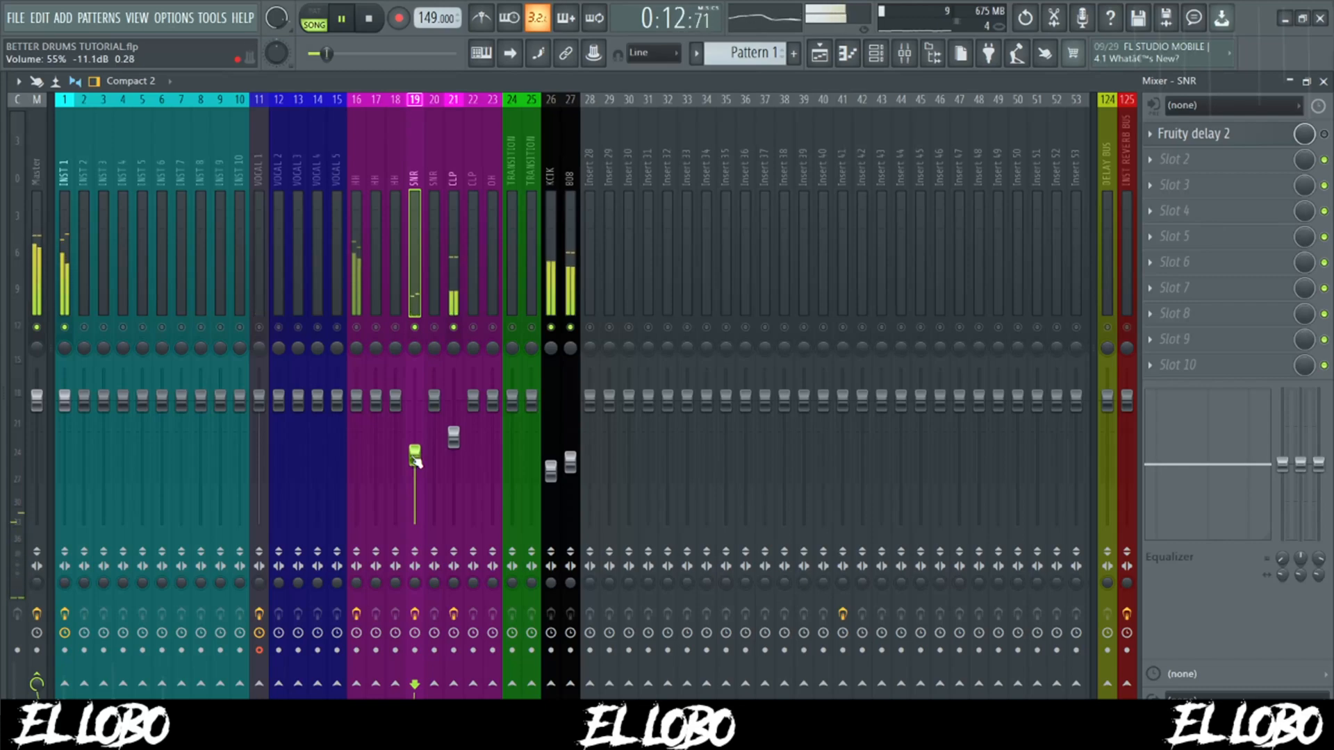
pyautogui.press('space')
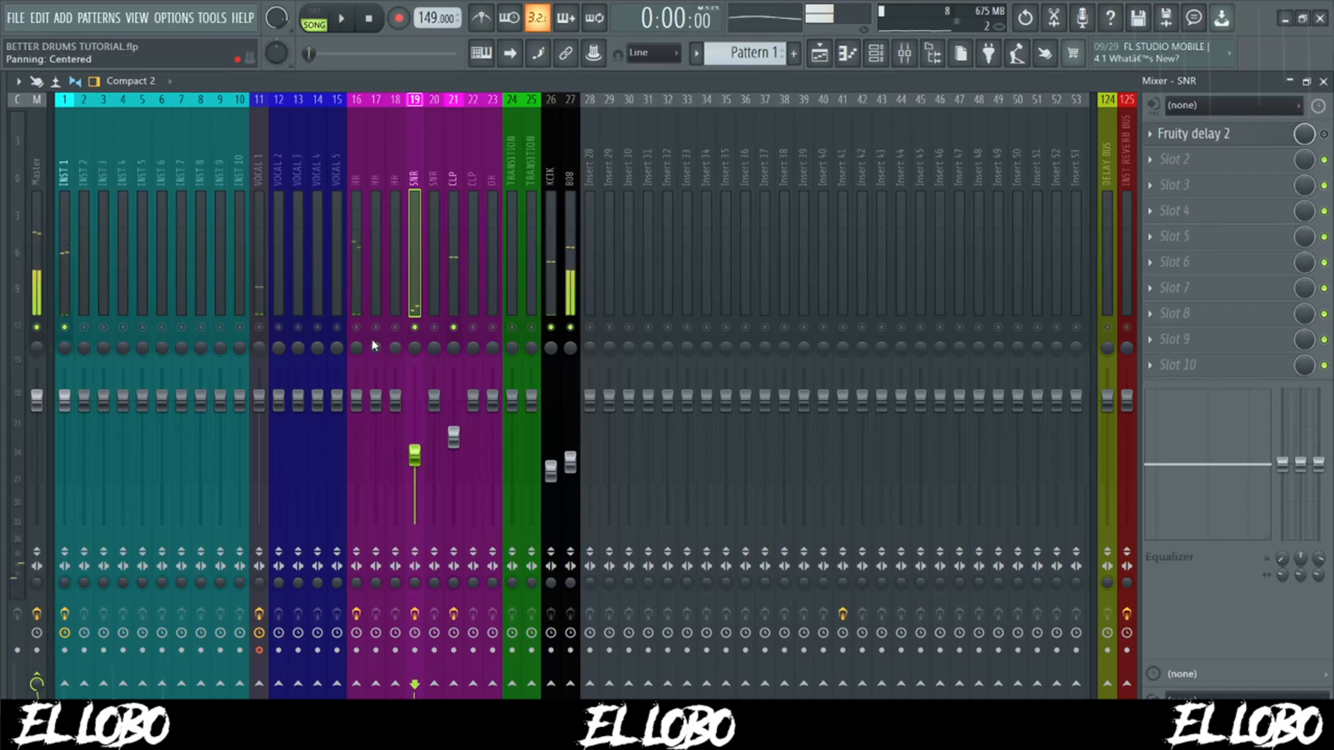
# - Bring in the first hi-hat track from silence and set its volume to about 37% (-17.0 dB) against playback
pyautogui.click(356, 400)
pyautogui.moveTo(356, 400); pyautogui.dragTo(356, 525)
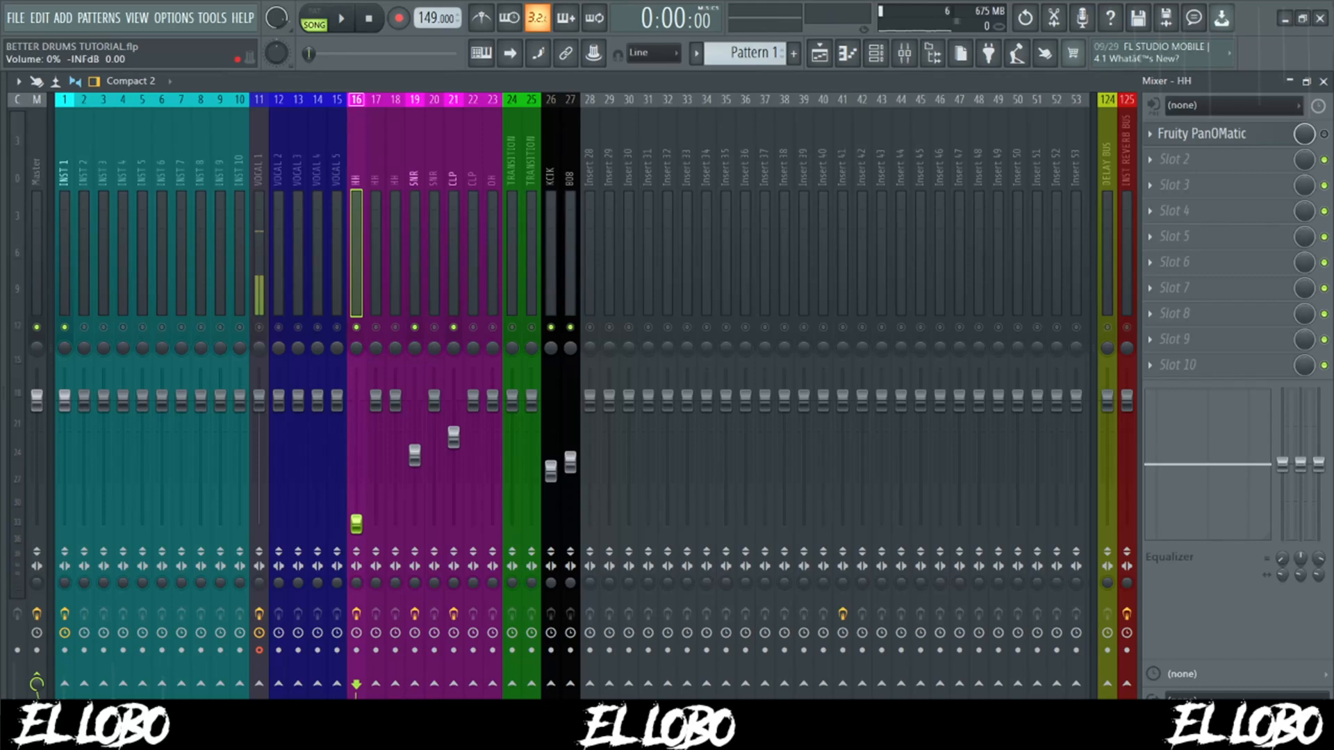
pyautogui.press('space')
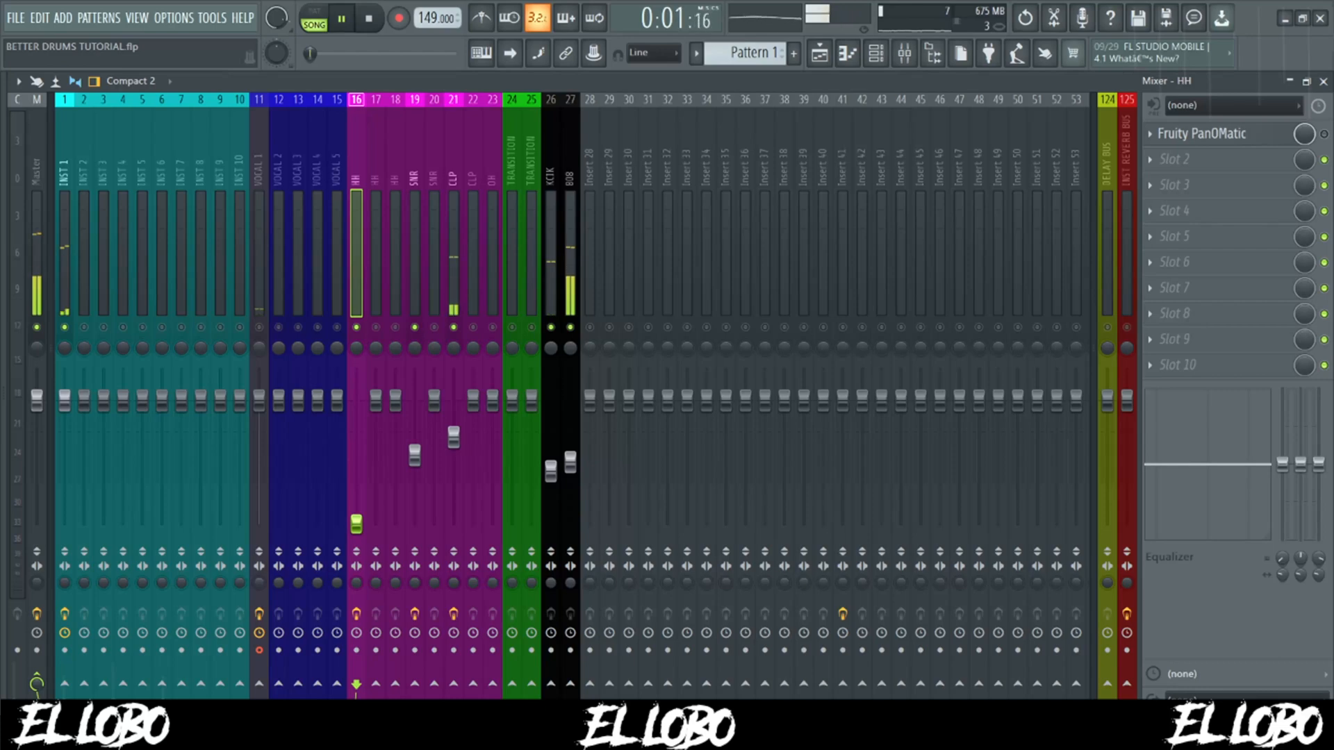
pyautogui.moveTo(356, 525); pyautogui.dragTo(357, 480)
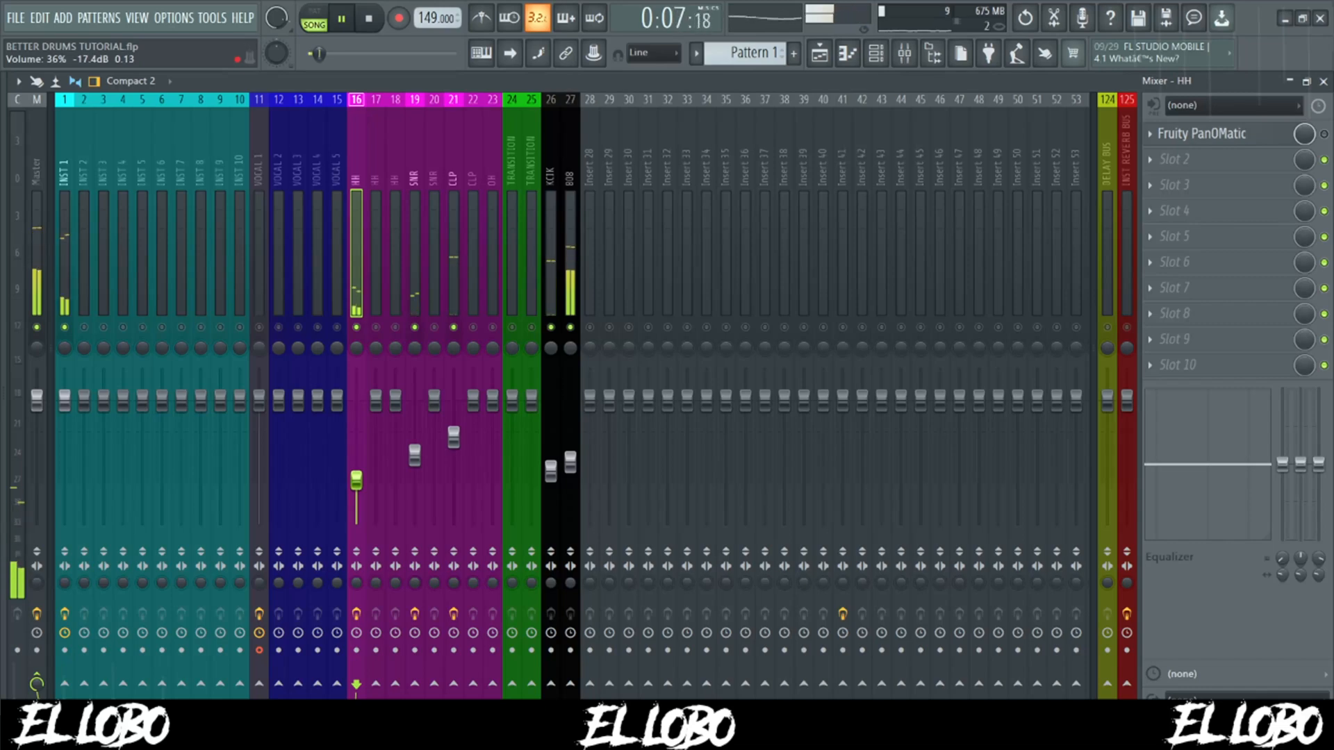
pyautogui.moveTo(357, 479); pyautogui.dragTo(356, 475)
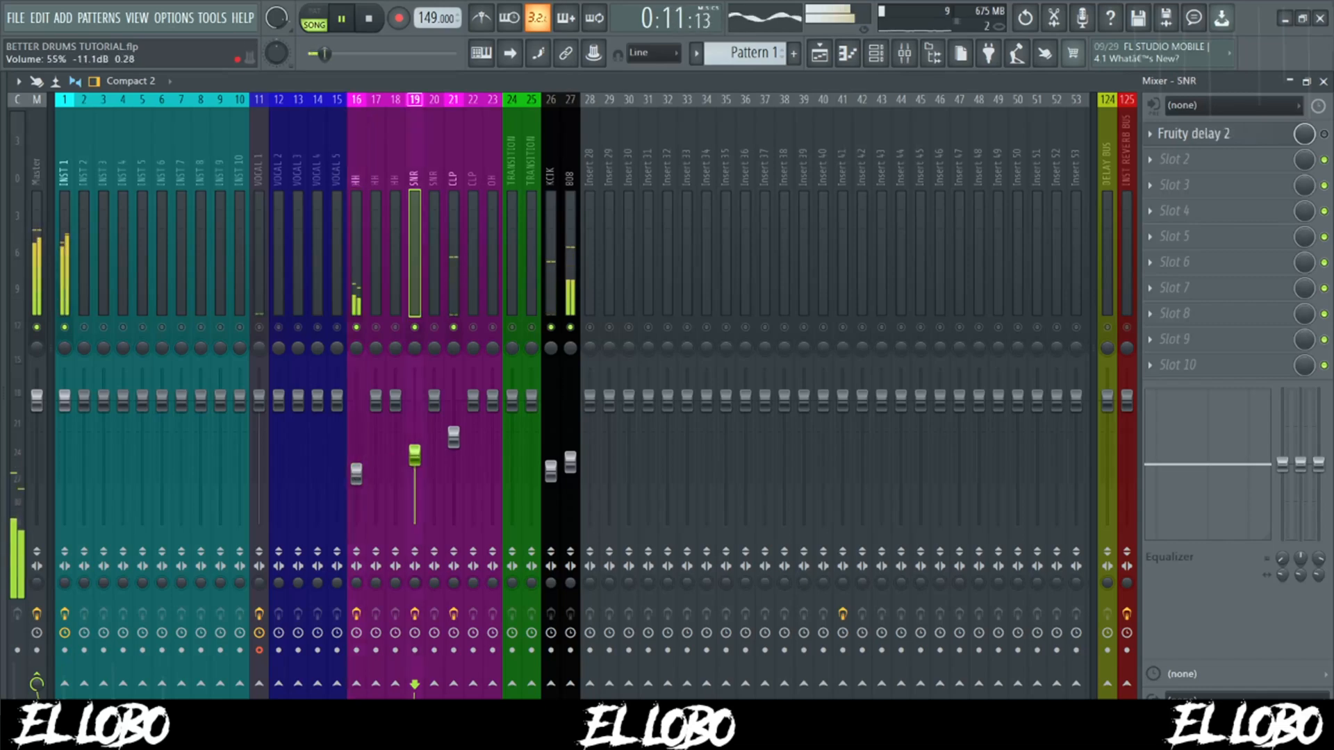
pyautogui.click(415, 456)
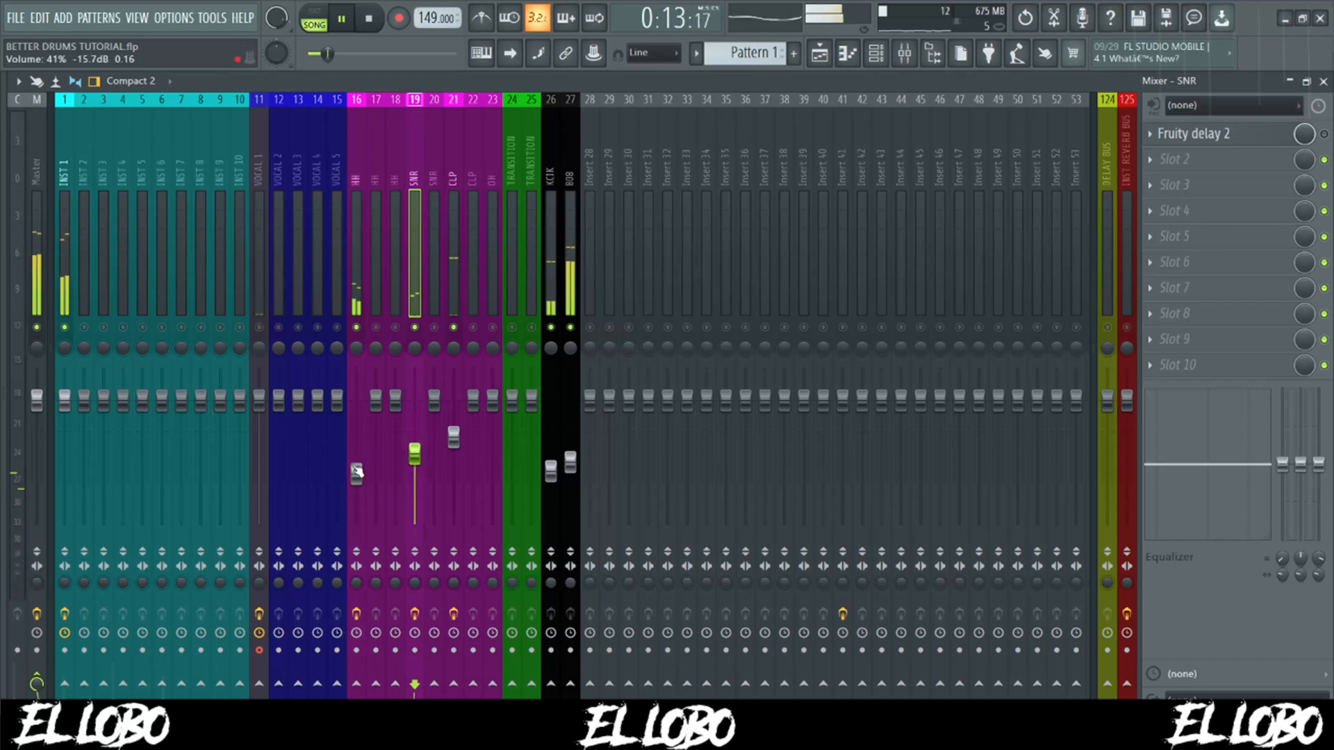
pyautogui.moveTo(357, 474); pyautogui.dragTo(356, 485)
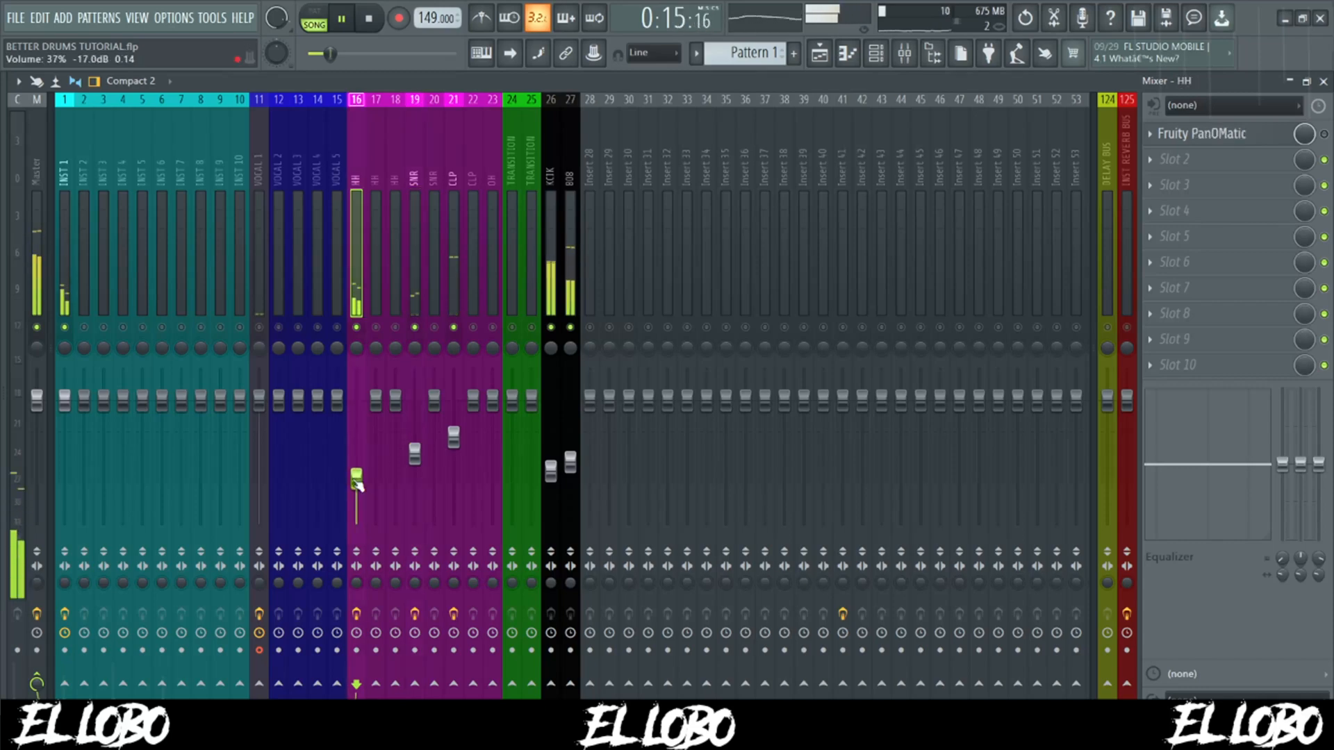
pyautogui.press('space')
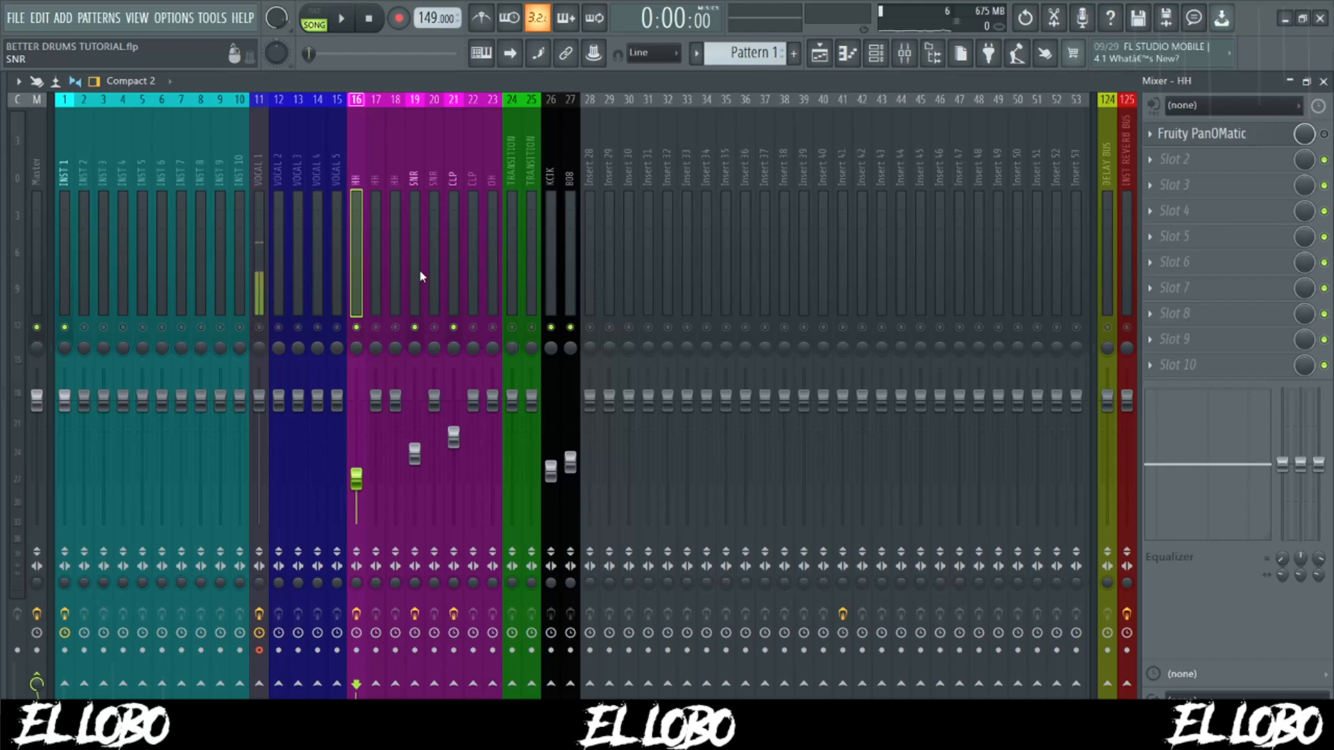
# - Pan the snare and clap tracks slightly off-centre, with the clap to the right, while listening to playback
pyautogui.click(415, 170)
pyautogui.click(454, 173)
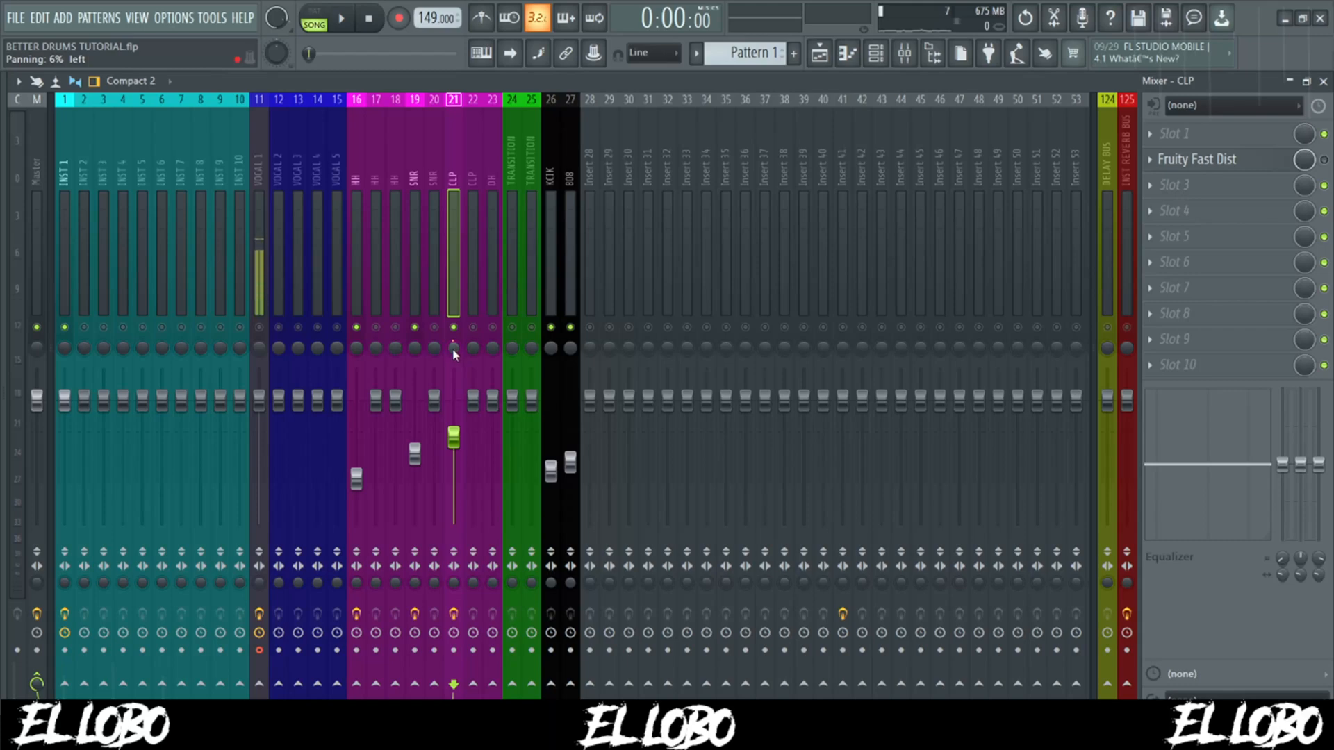
pyautogui.press('space')
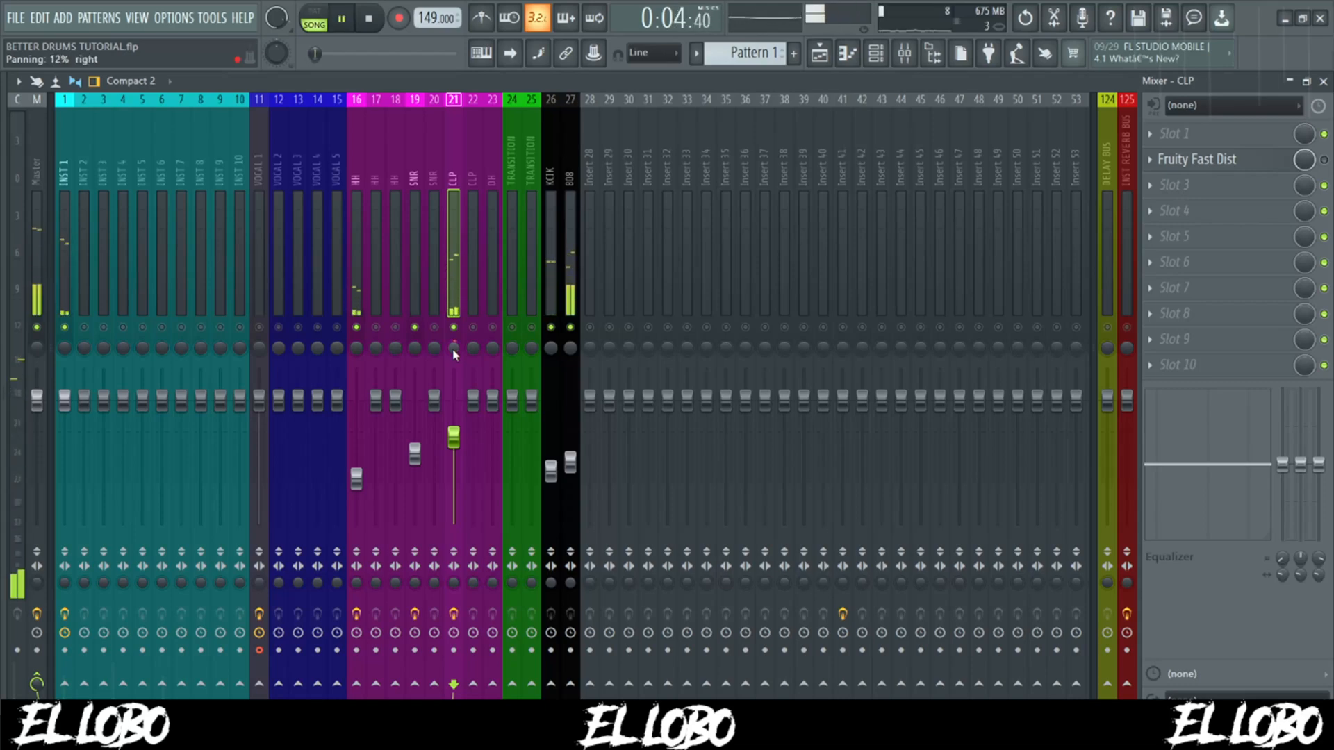
pyautogui.scroll(-1, 415, 352)
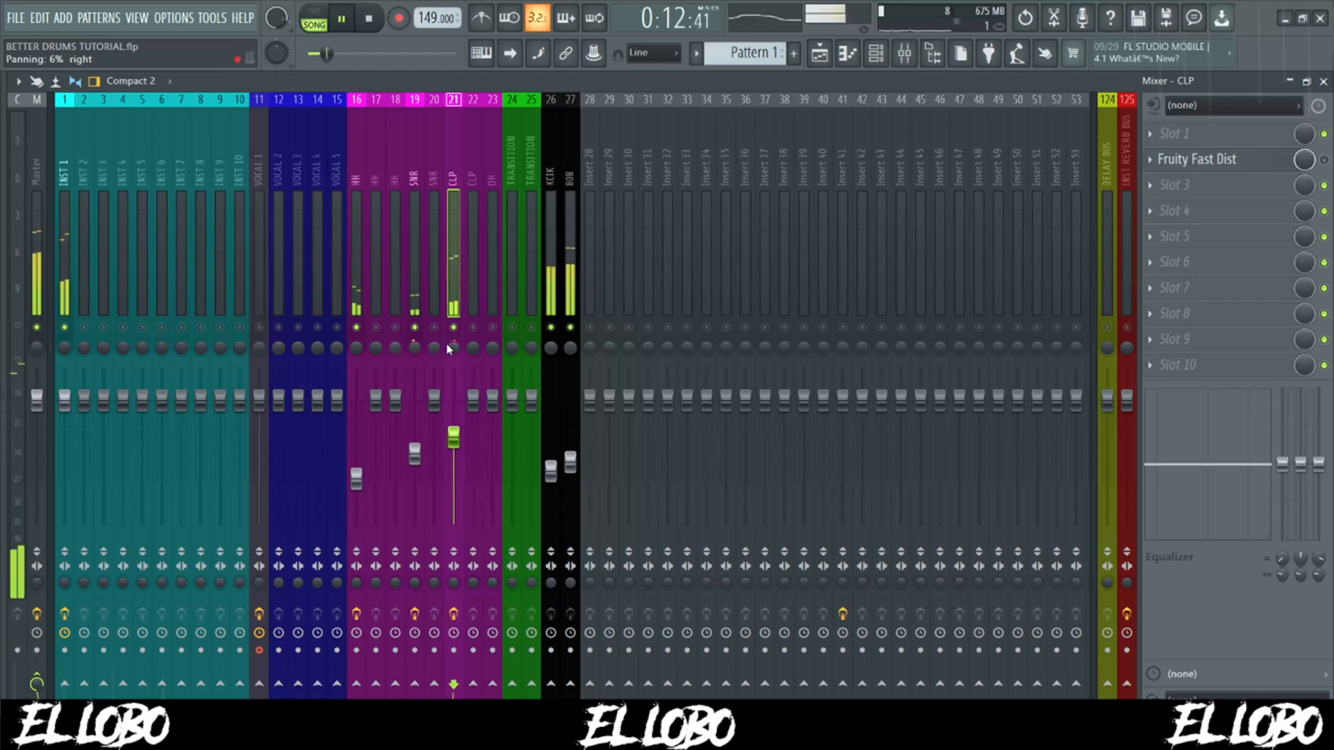
pyautogui.press('space')
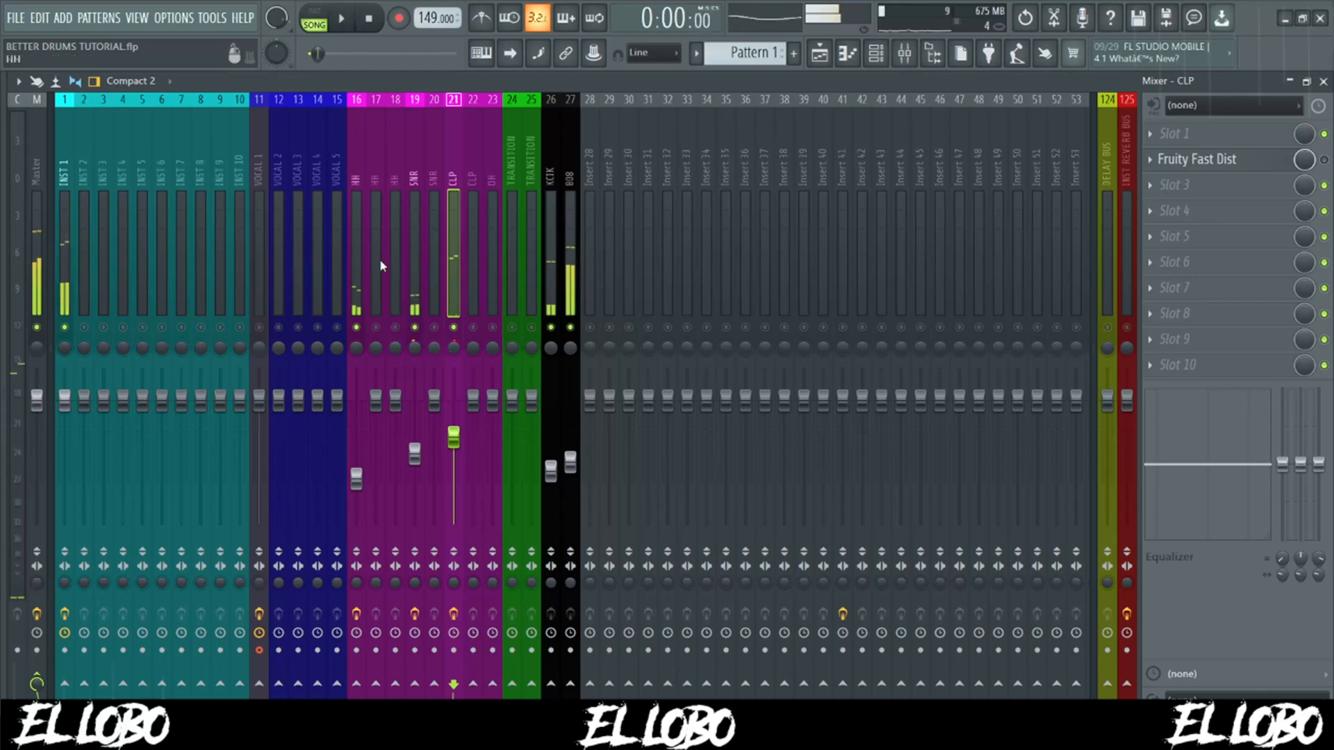
# - Enable Fruity PanOMatic on the hi-hat track, switch its LFO to pan and set the LFO speed to about 82%
pyautogui.click(357, 174)
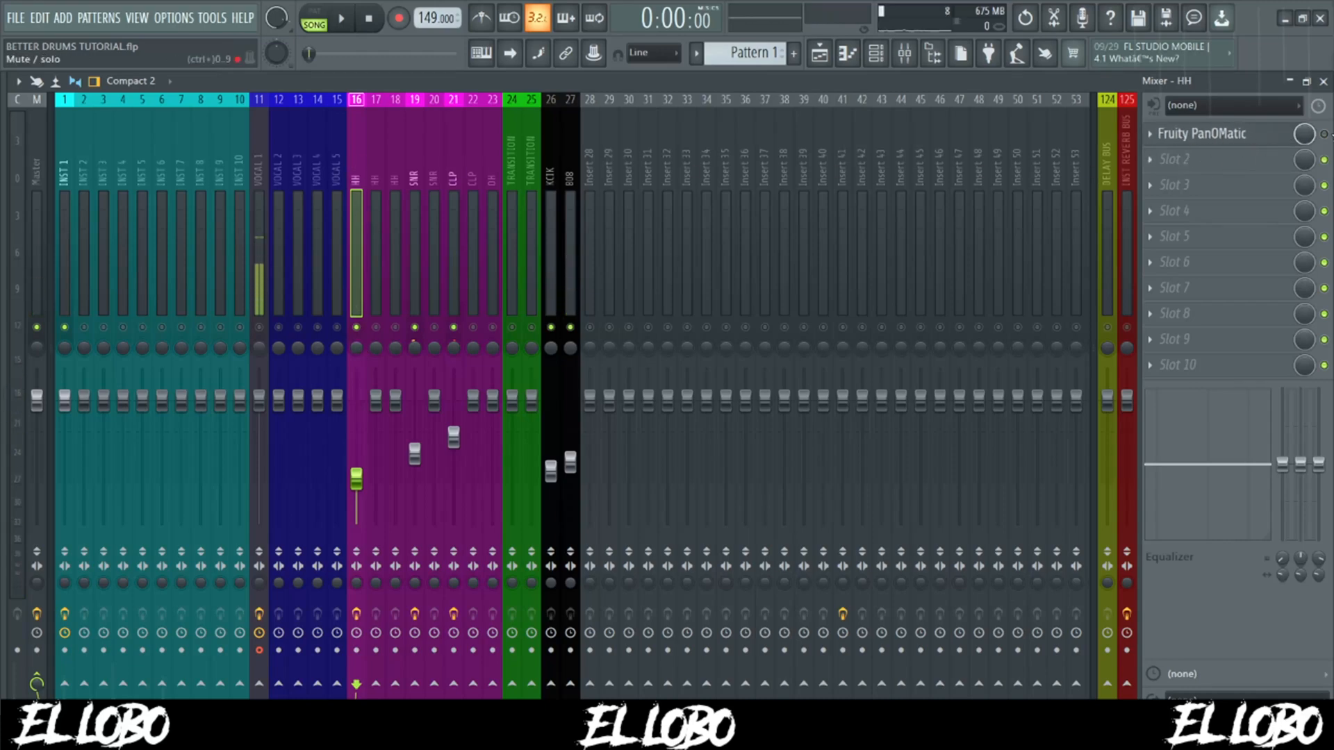
pyautogui.click(1325, 134)
pyautogui.click(1208, 133)
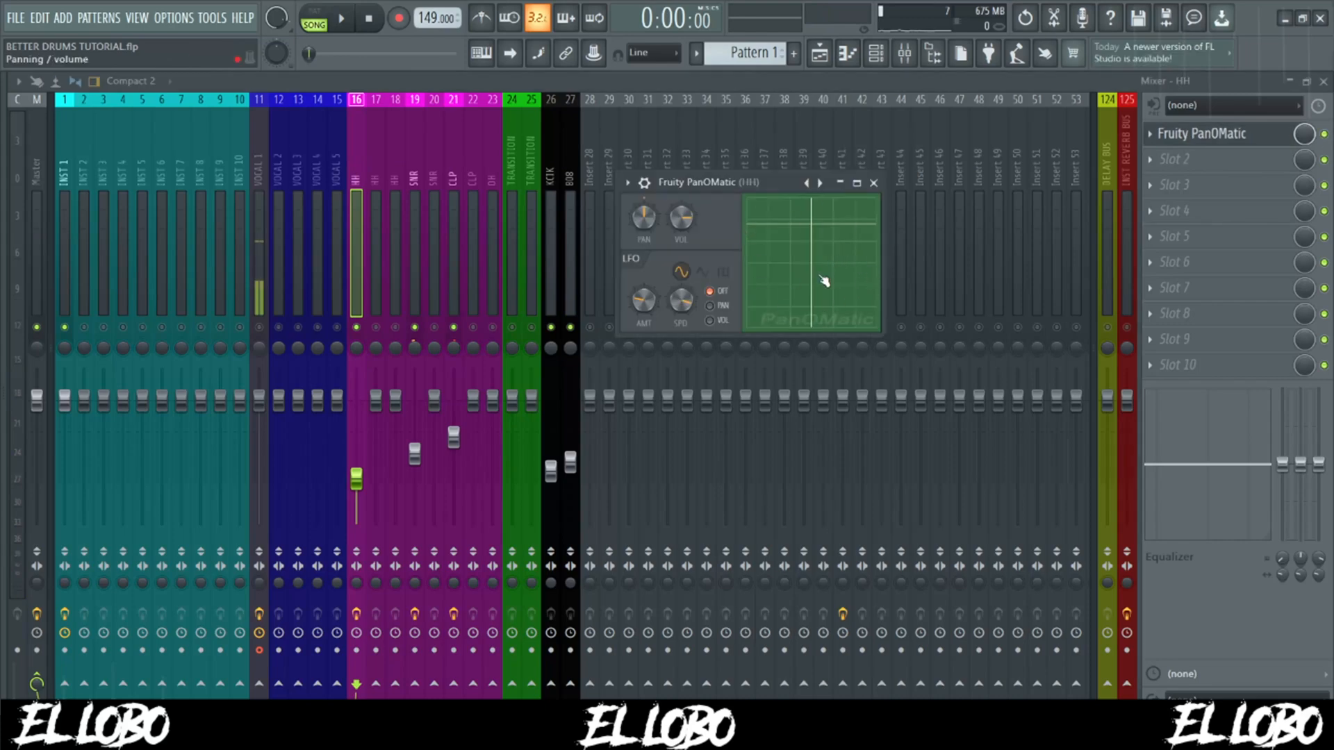
pyautogui.click(711, 307)
pyautogui.press('space')
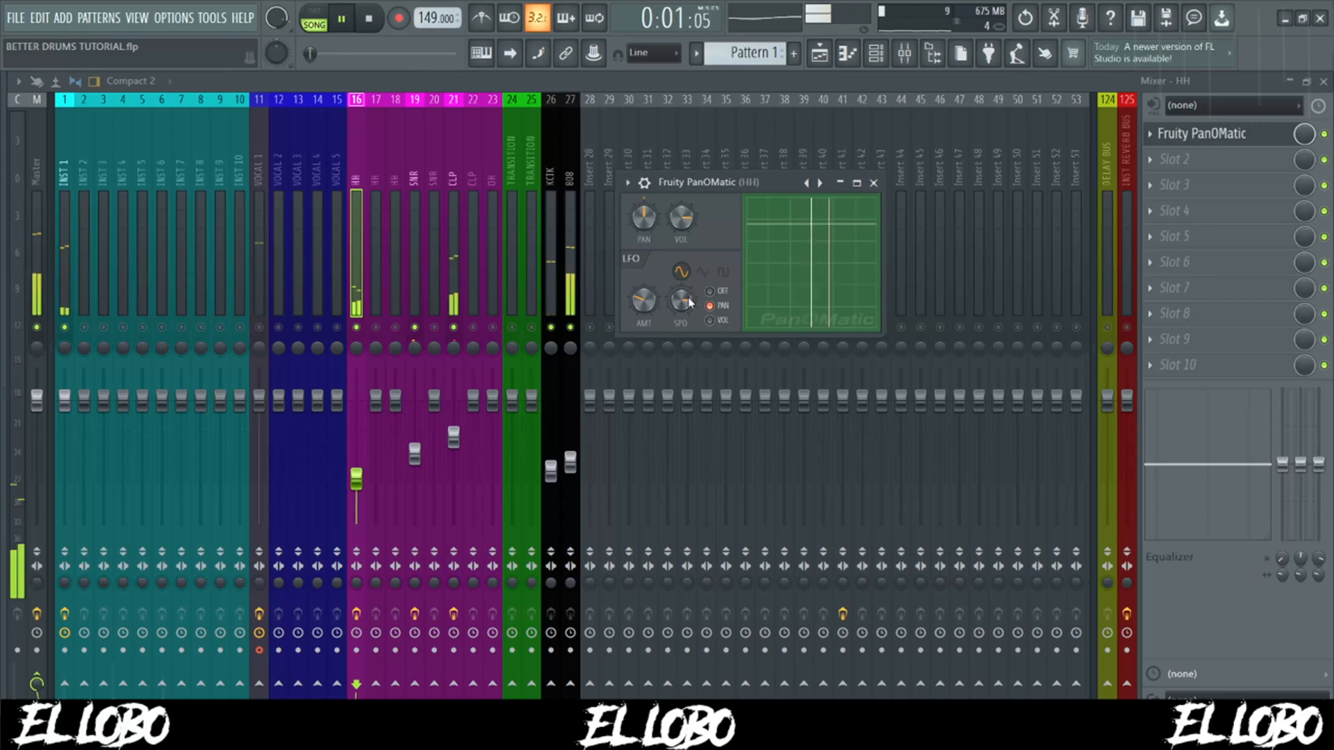
pyautogui.moveTo(687, 301); pyautogui.dragTo(687, 296)
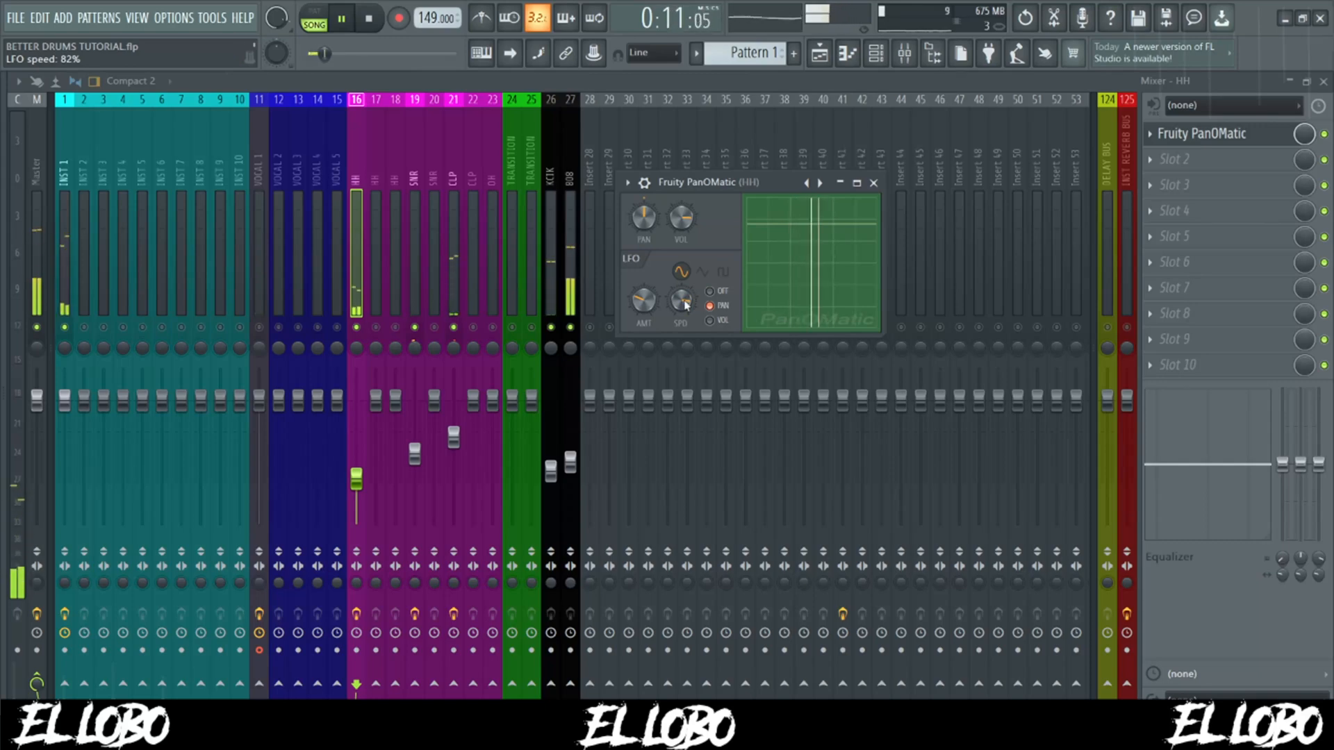
pyautogui.press('space')
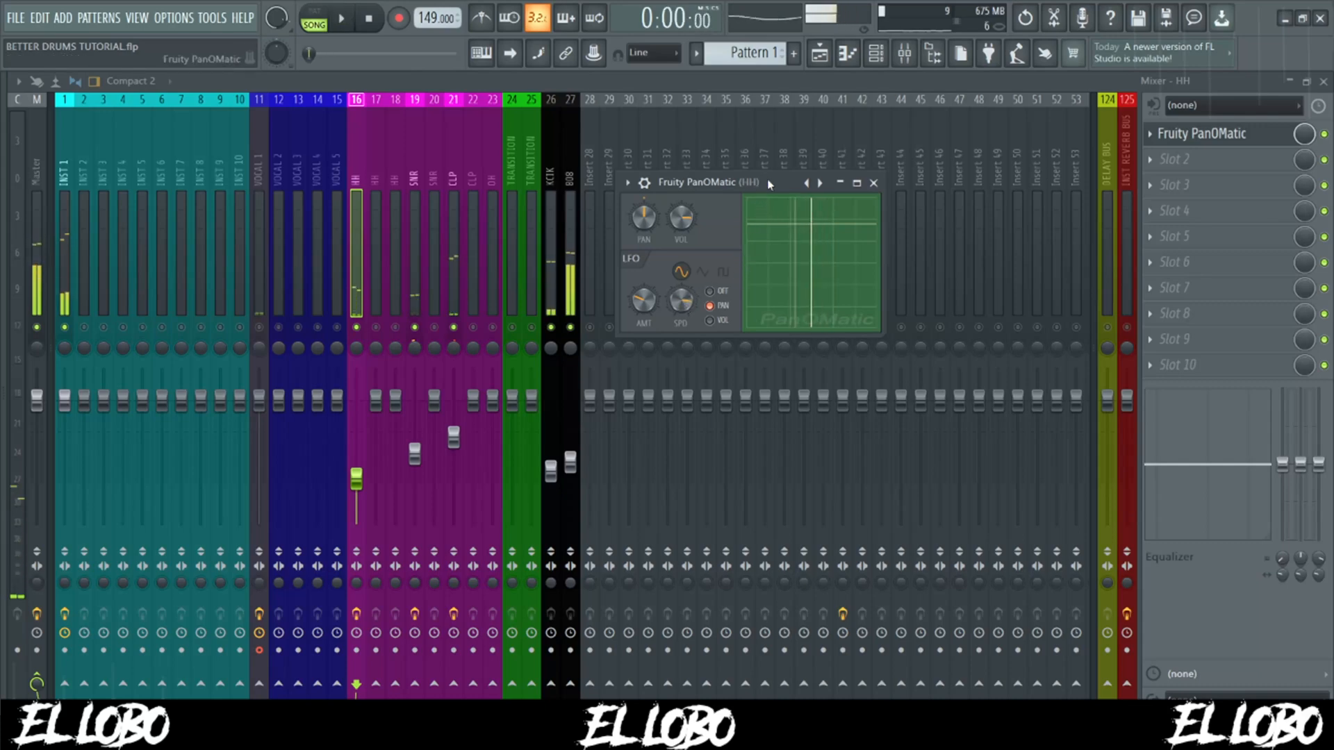
# - Enable Fruity delay 2 on the snare track, open its settings and audition the snare with only the hi-hat audible
pyautogui.click(418, 173)
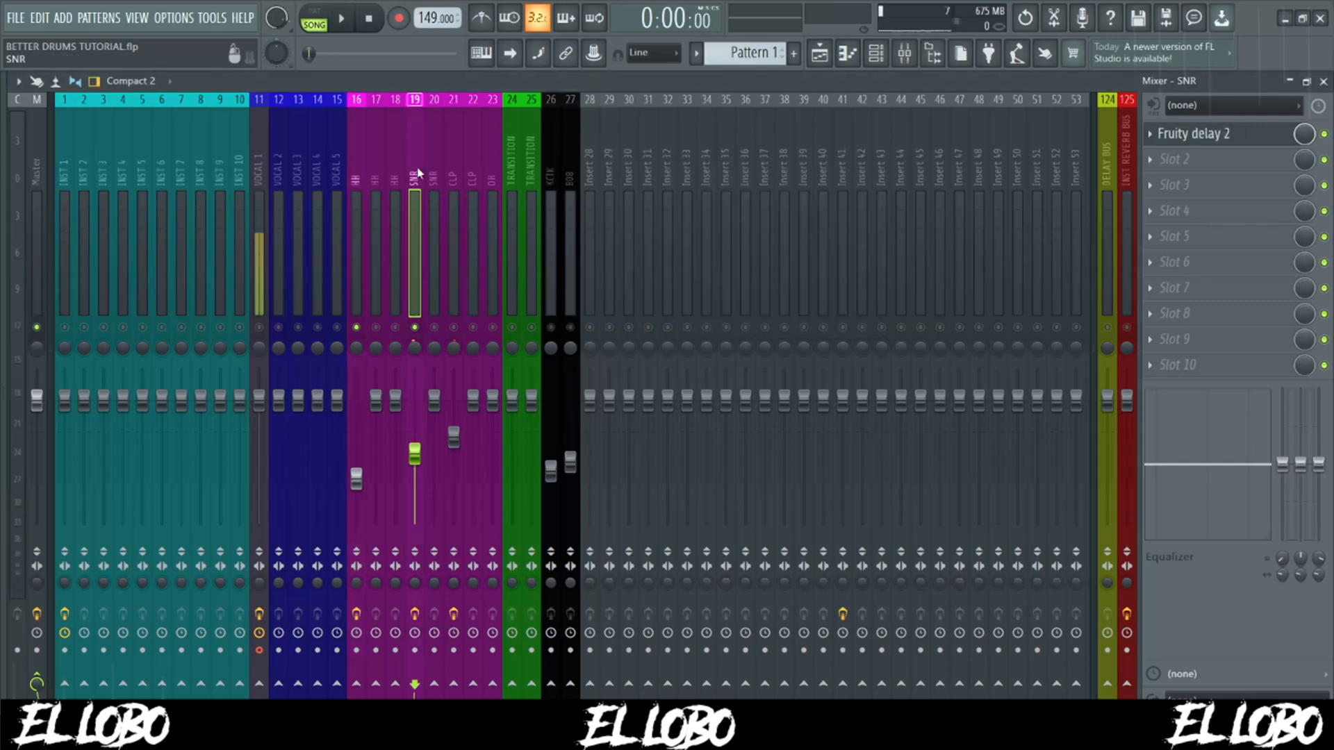
pyautogui.click(1191, 133)
pyautogui.moveTo(788, 196); pyautogui.dragTo(824, 193)
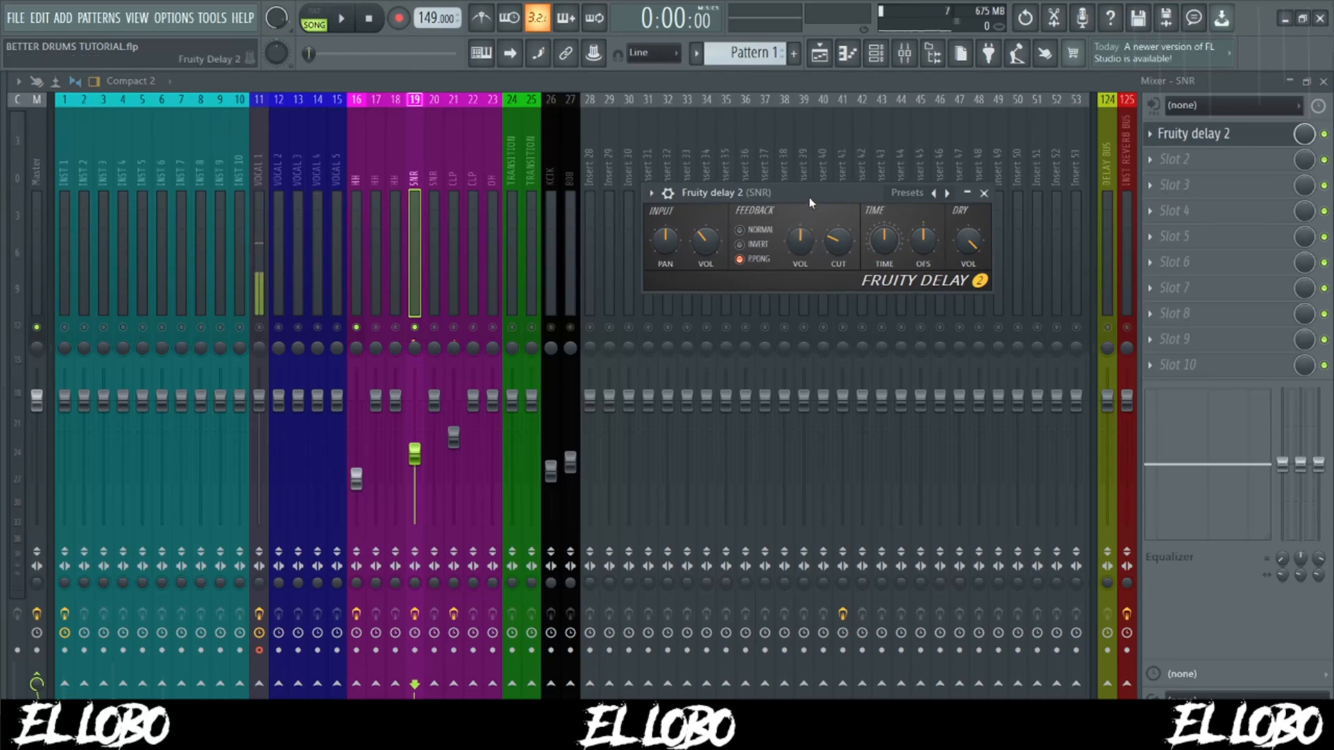
pyautogui.press('space')
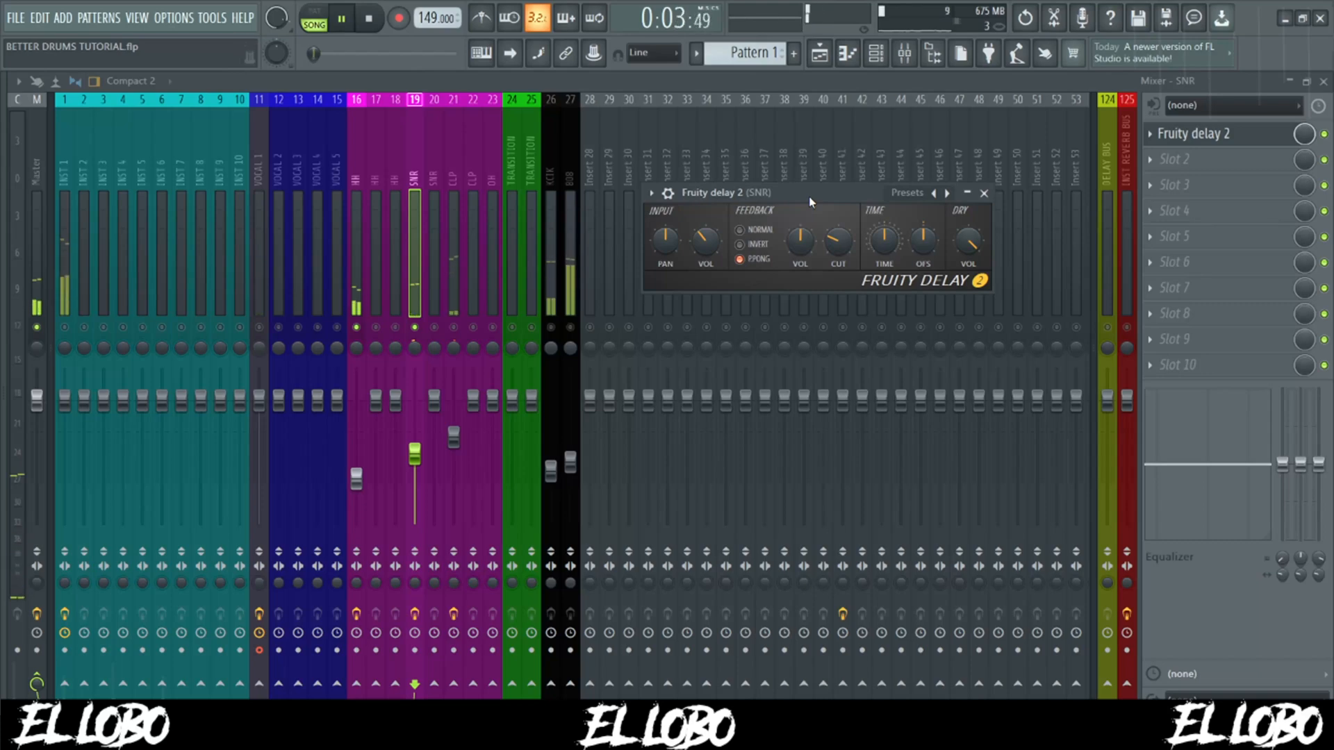
pyautogui.press('space')
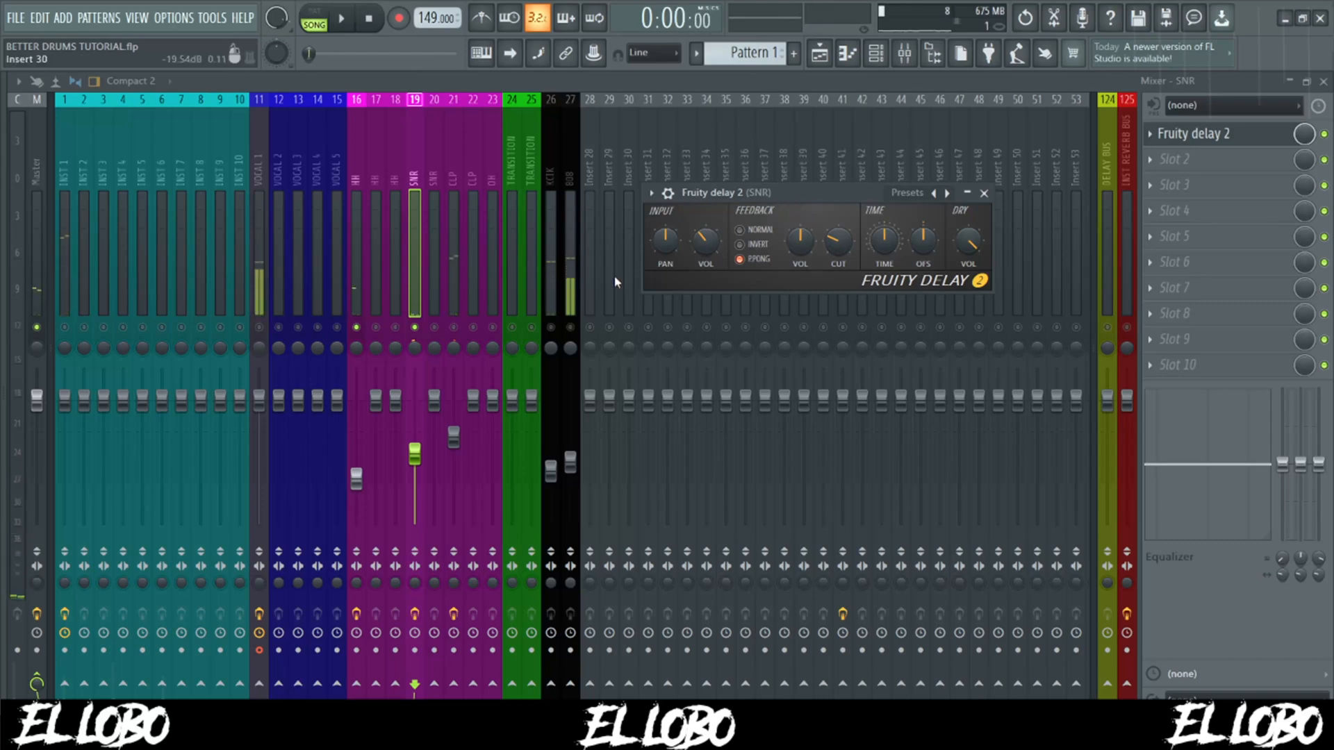
# - Bring the clap track back in with its Fruity Fast Dist effect enabled, review the effect, and set the clap volume to about 73% (-6.4 dB)
pyautogui.click(455, 332)
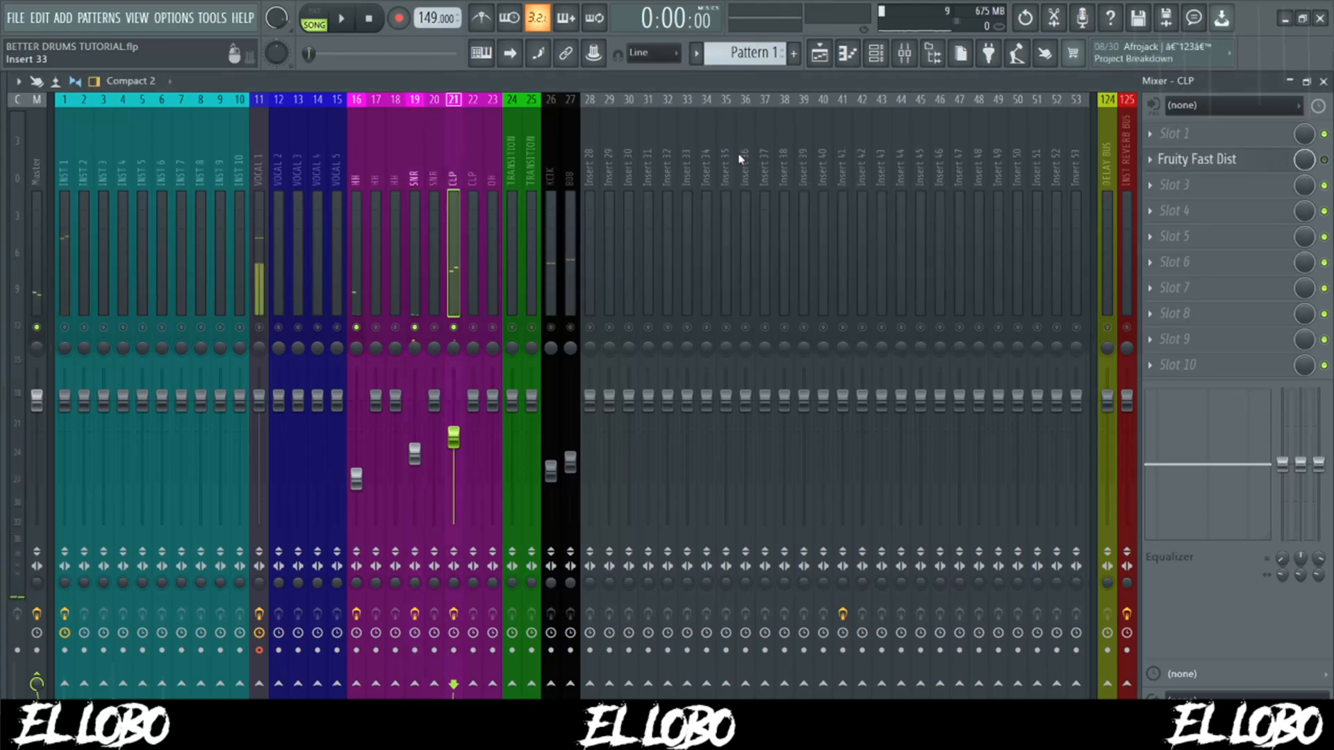
pyautogui.click(1232, 164)
pyautogui.moveTo(700, 200); pyautogui.dragTo(795, 159)
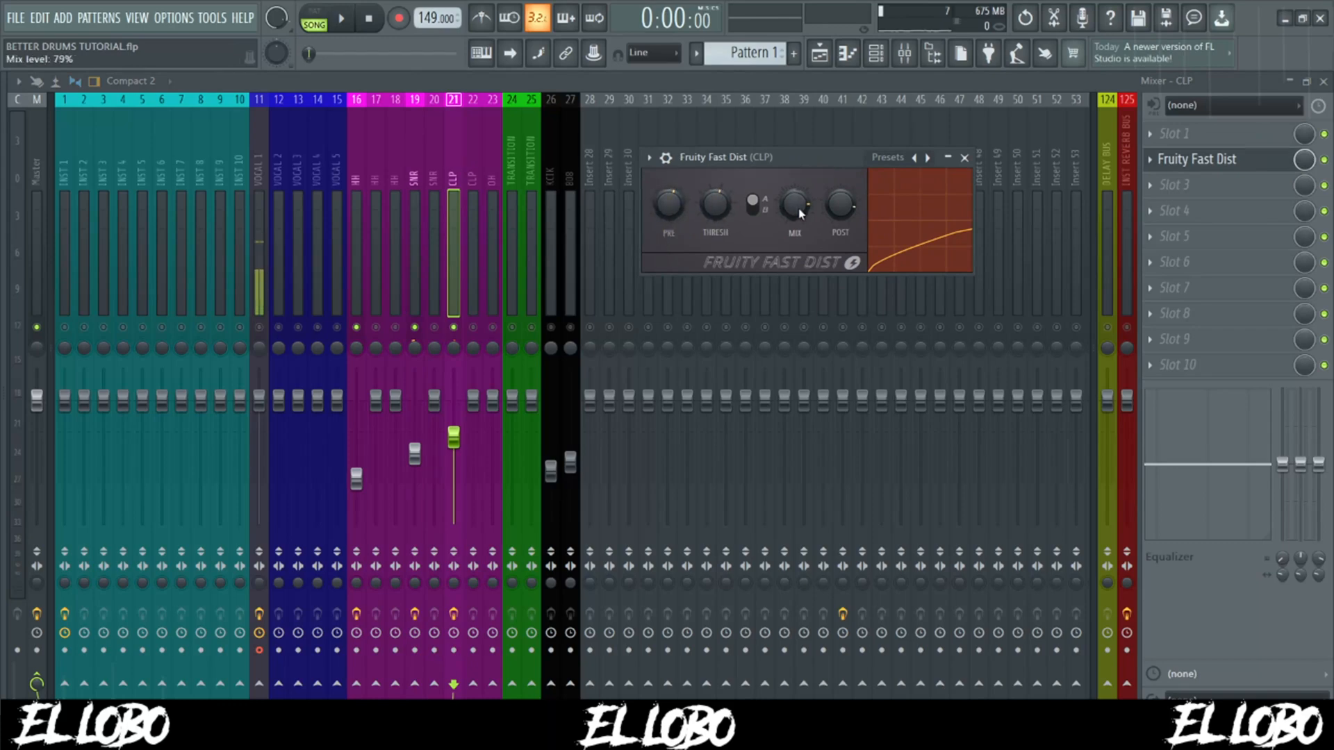
pyautogui.moveTo(831, 161); pyautogui.dragTo(799, 161)
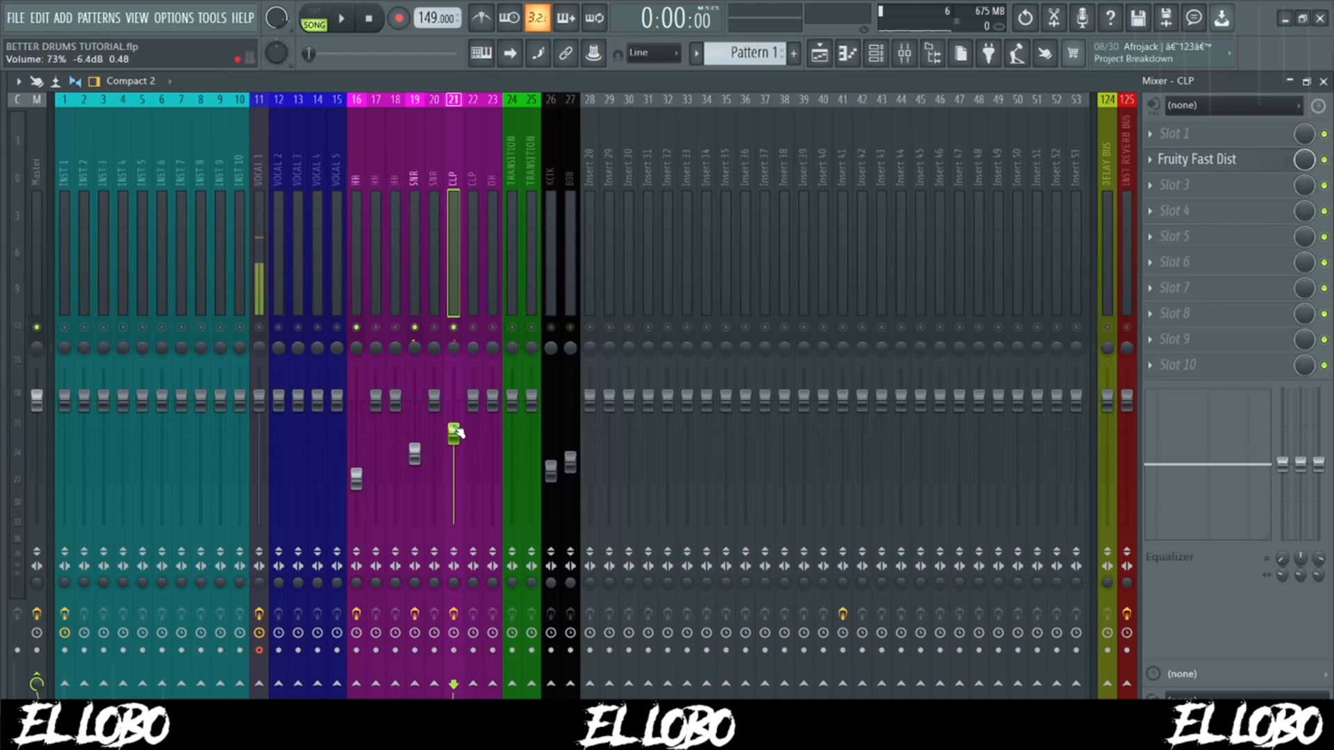
# - Bring all muted mixer tracks back in and route the snare track only to the INST REVERB BUS
pyautogui.rightClick(551, 328)
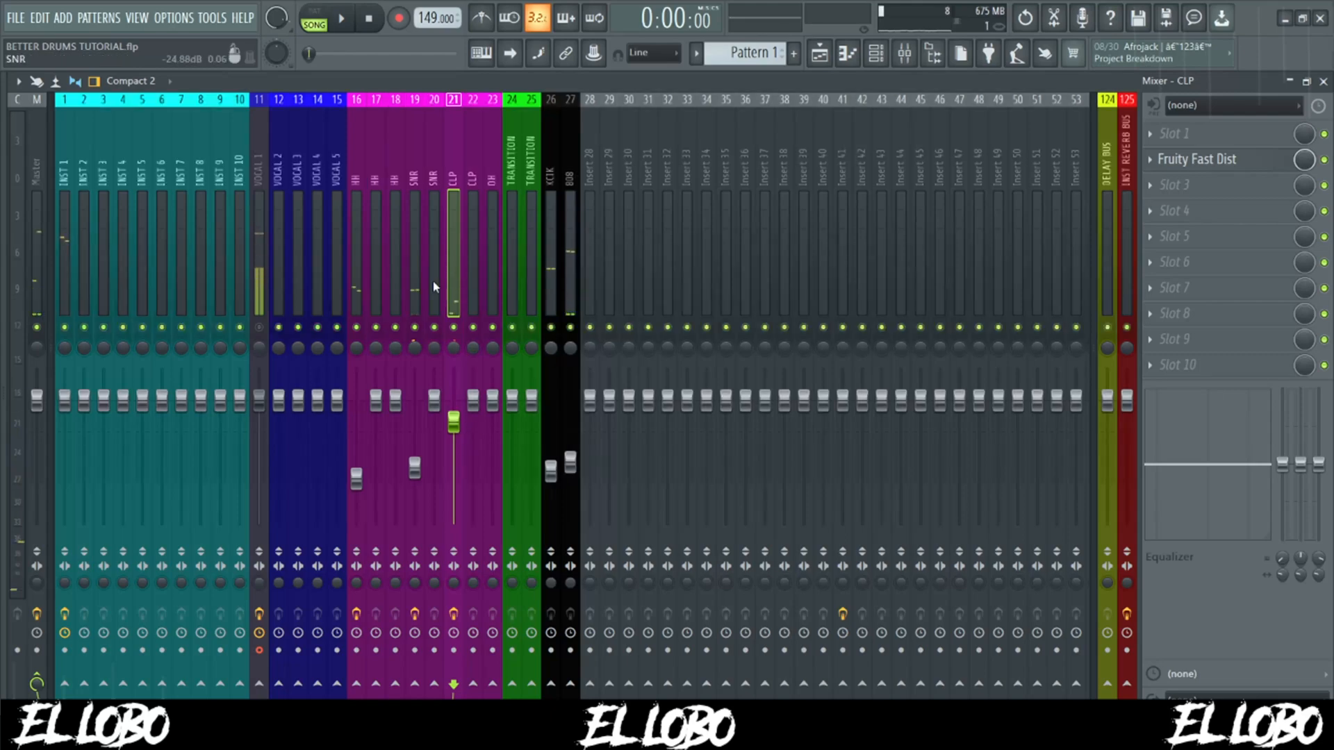
pyautogui.click(415, 213)
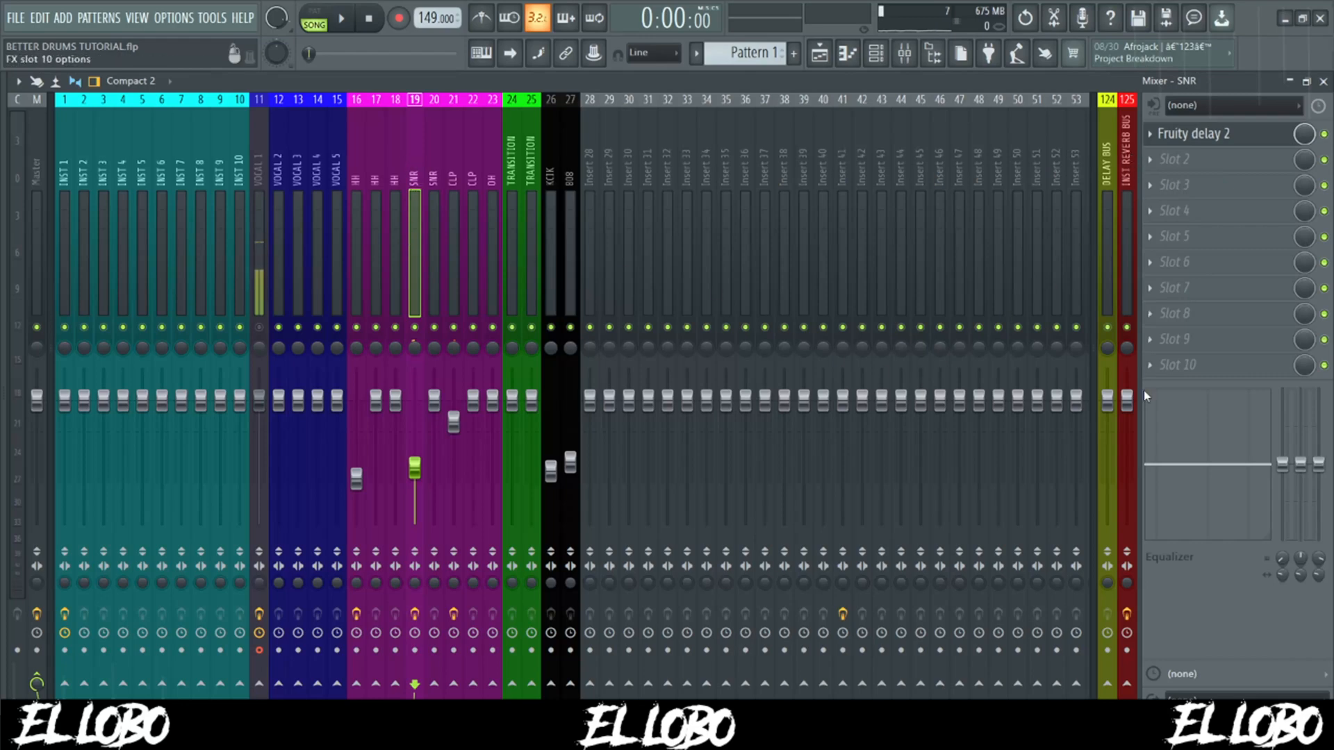
pyautogui.rightClick(1127, 684)
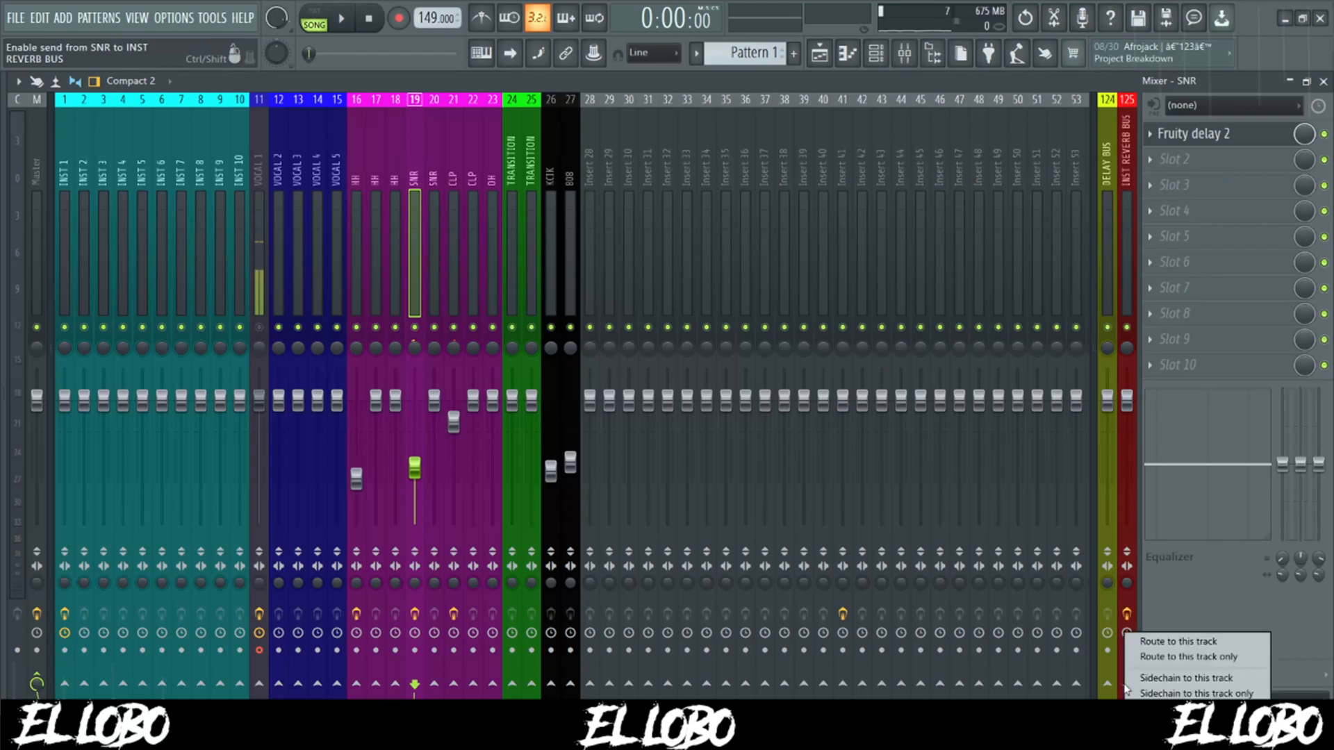
pyautogui.click(1165, 661)
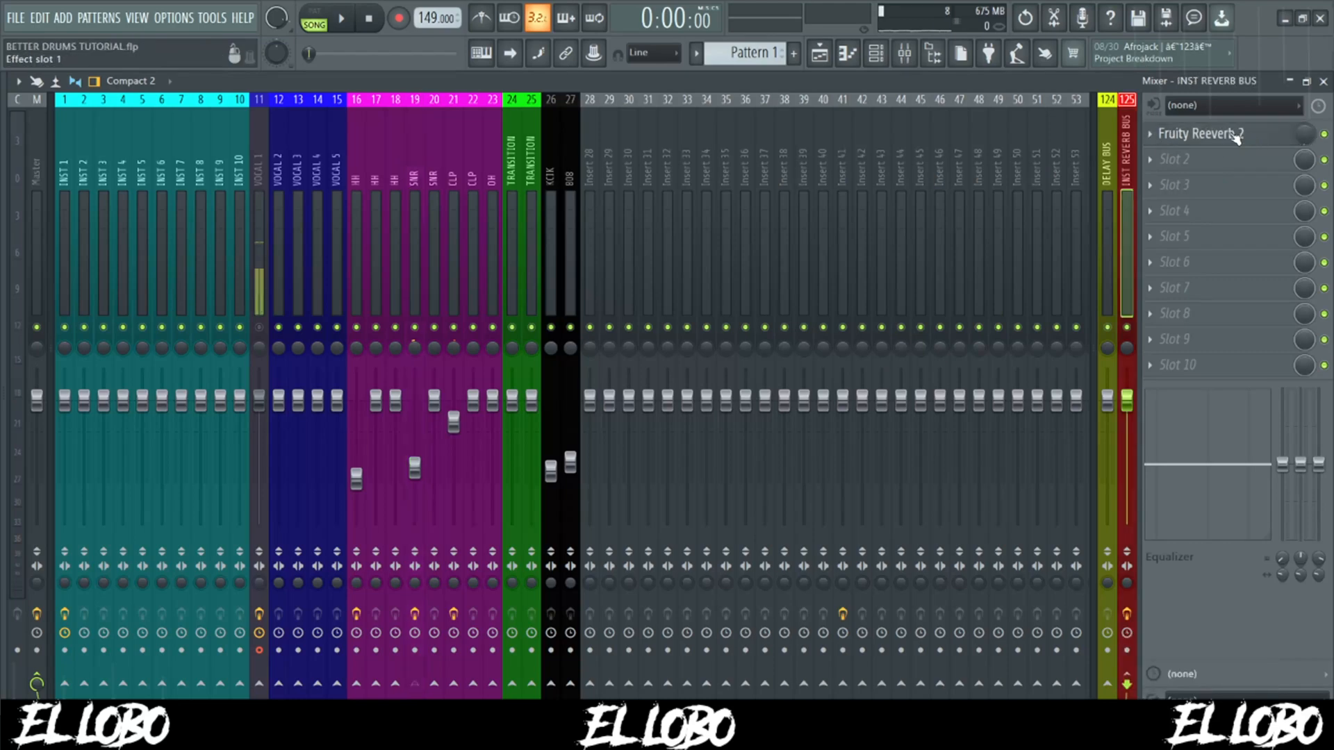
# - Review the Fruity Reeverb 2 settings on the INST REVERB BUS, lower the bus volume slightly, and reselect the snare track
pyautogui.click(1229, 134)
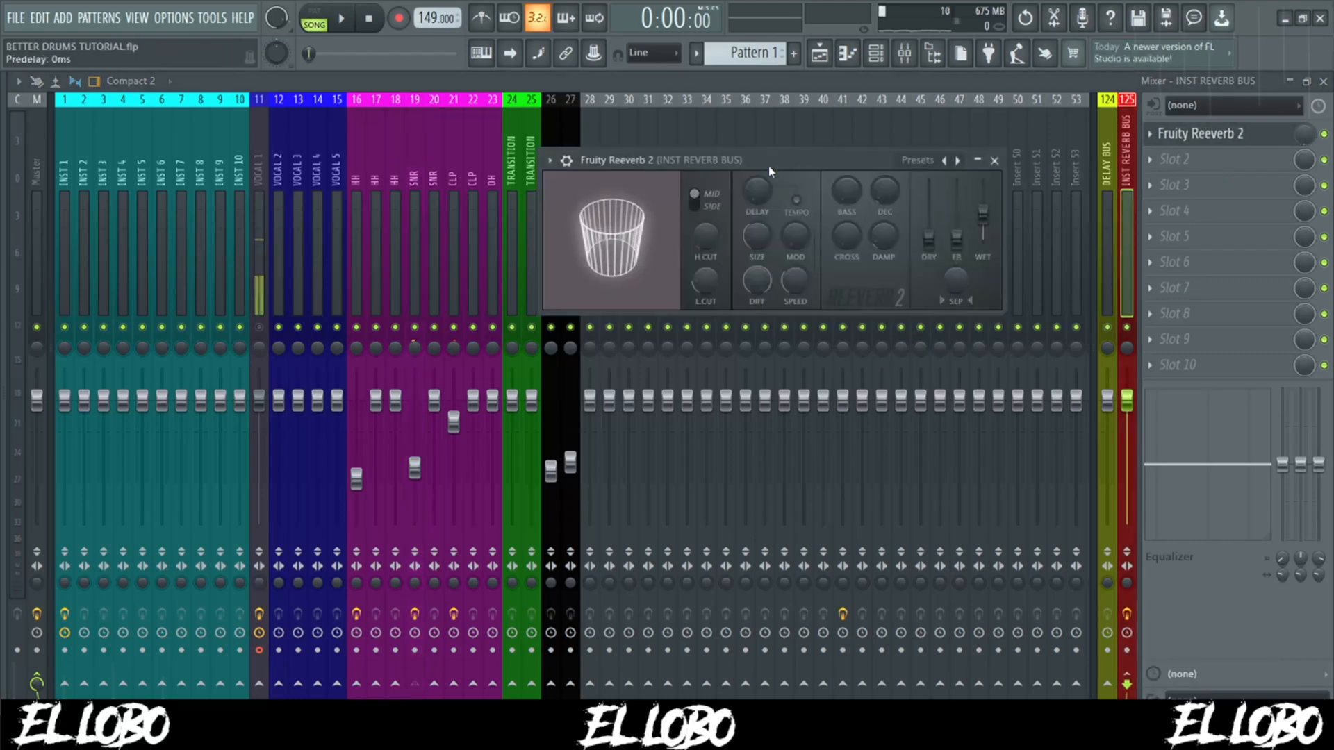
pyautogui.moveTo(776, 161); pyautogui.dragTo(823, 161)
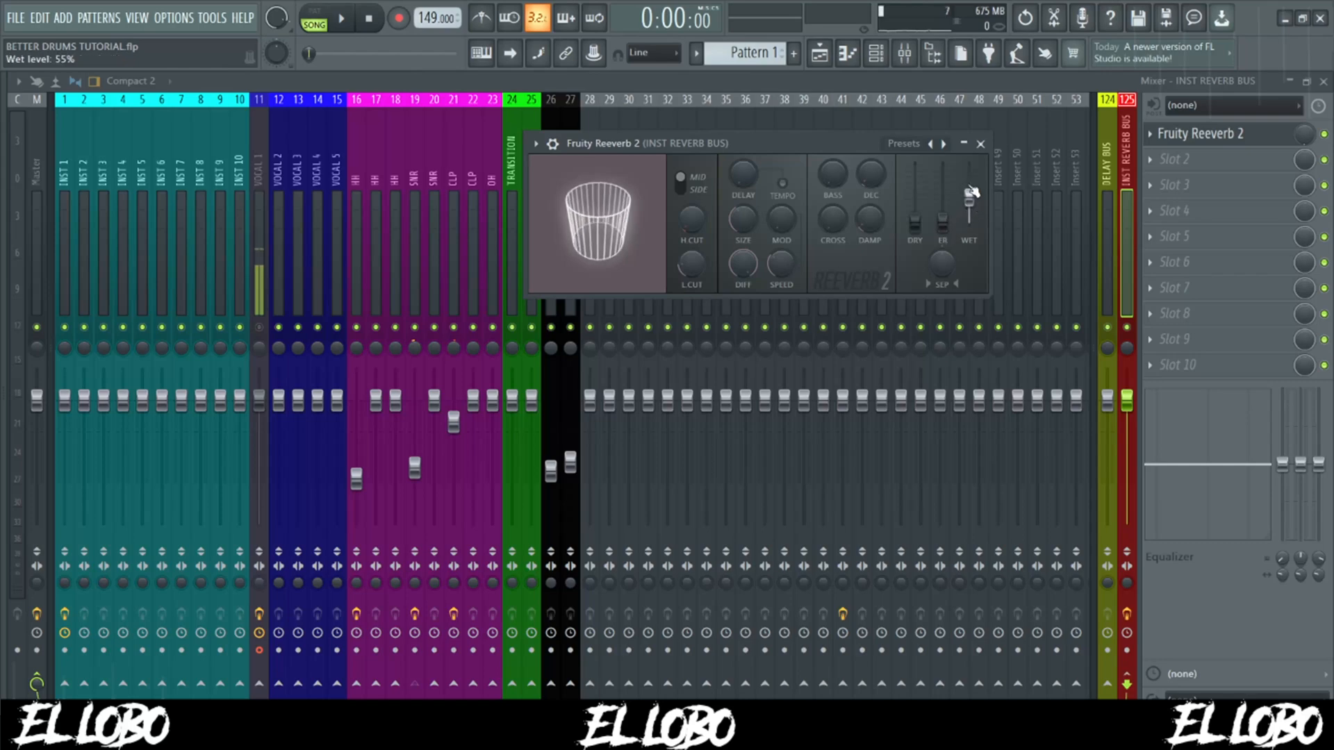
pyautogui.click(981, 145)
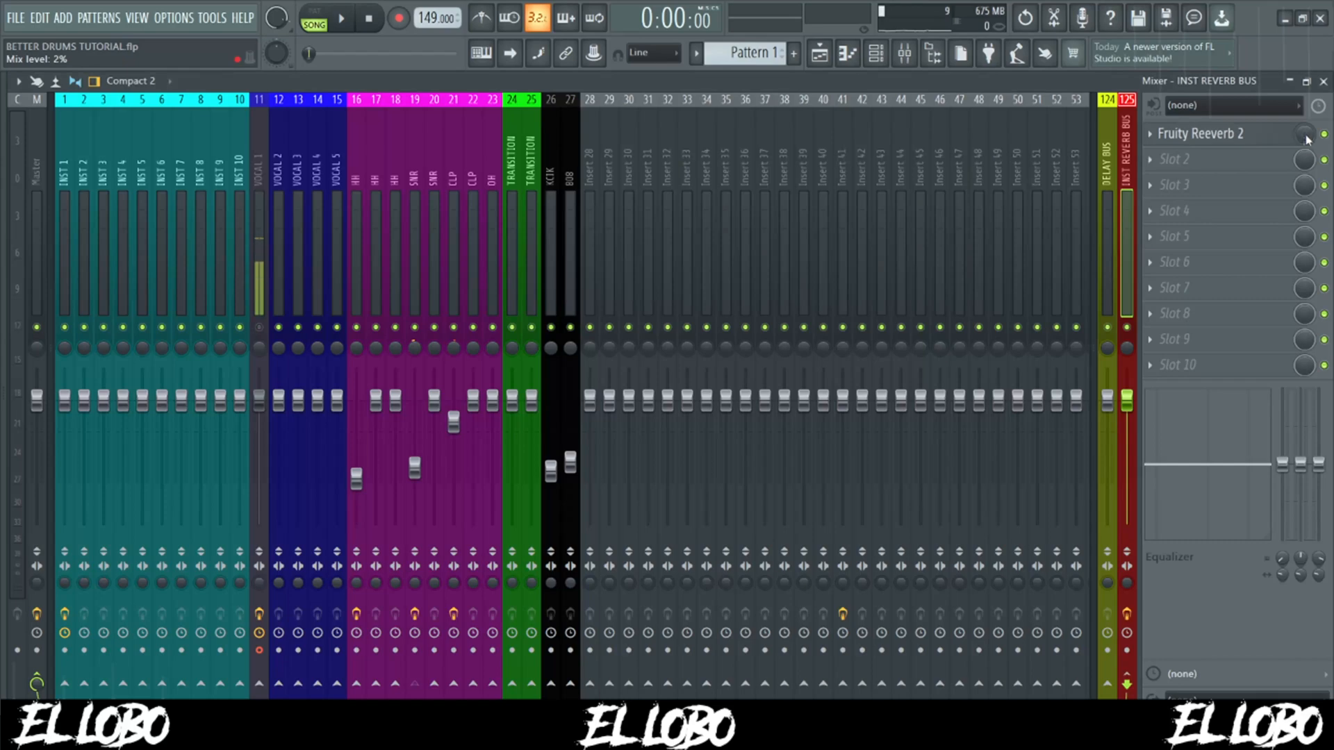
pyautogui.press('s')
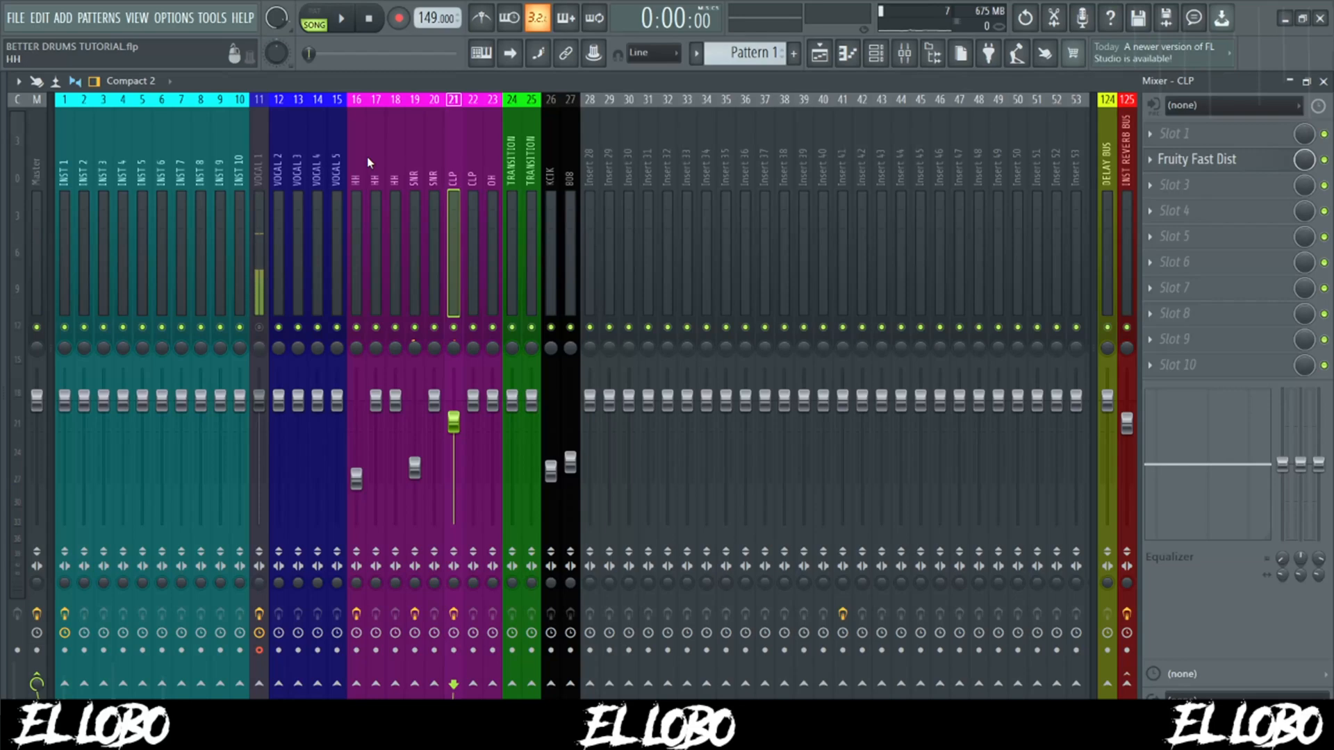
pyautogui.click(412, 170)
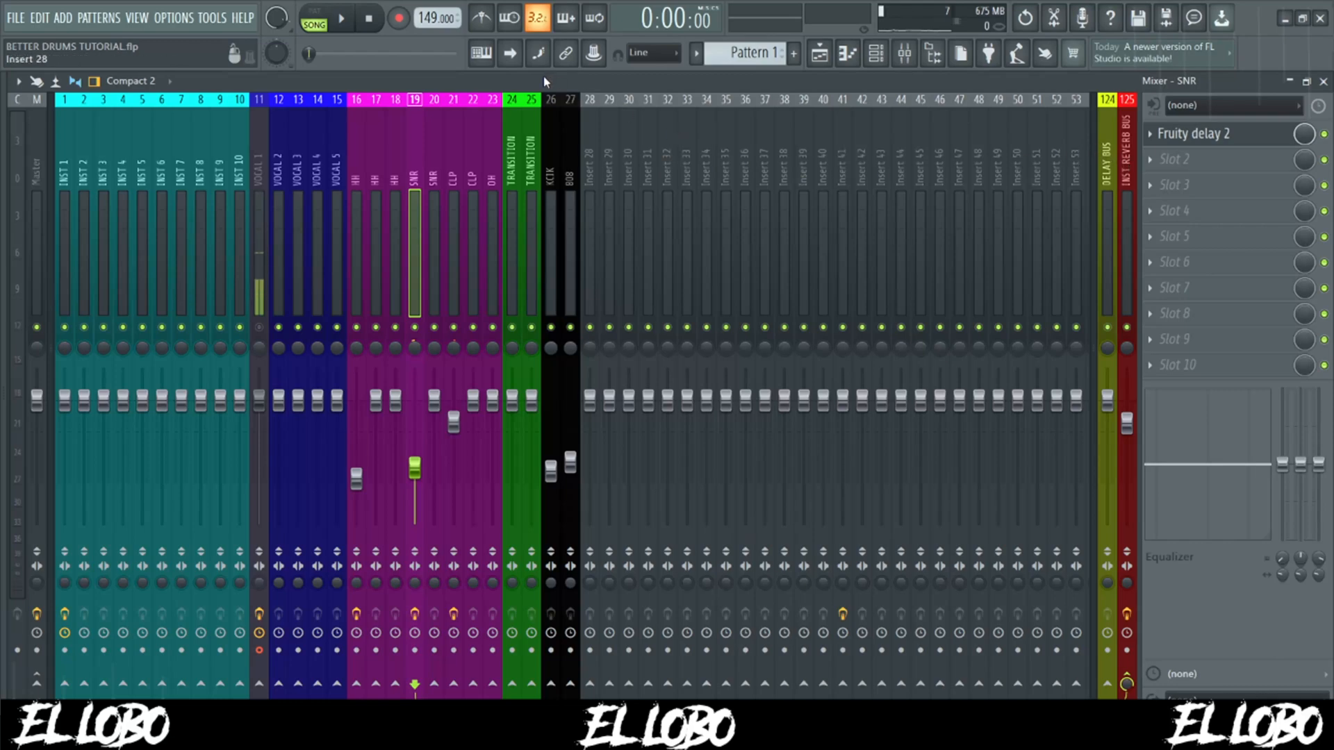
# - Show the playlist and play the arrangement to hear the mixed drums over the melody
pyautogui.press('F5')
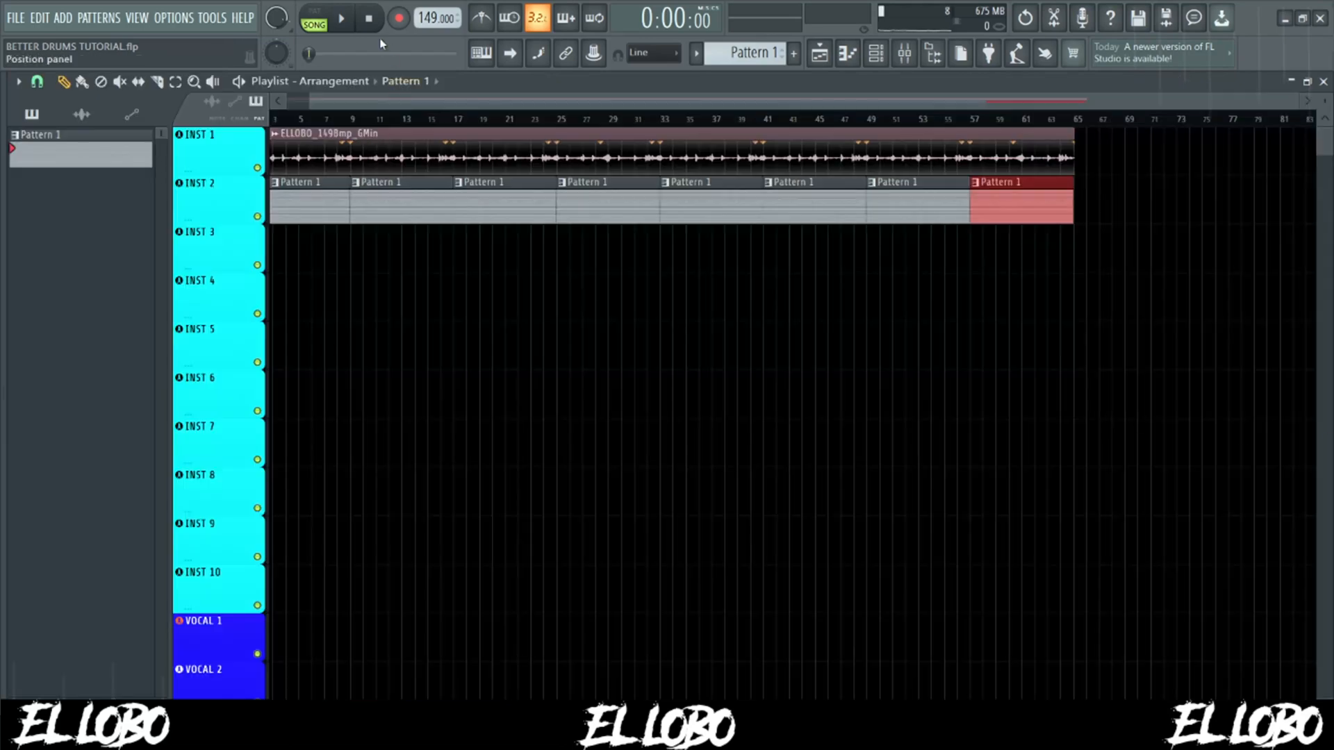
pyautogui.press('space')
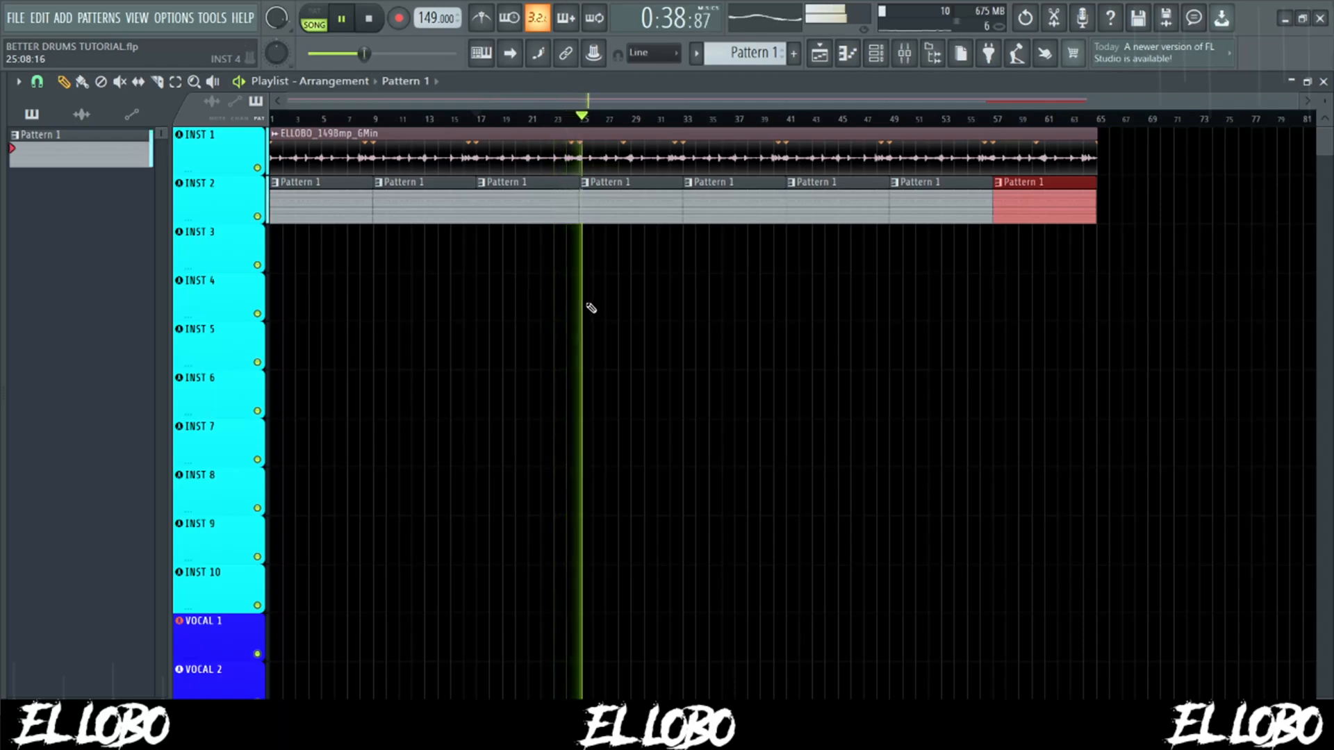
pyautogui.press('space')
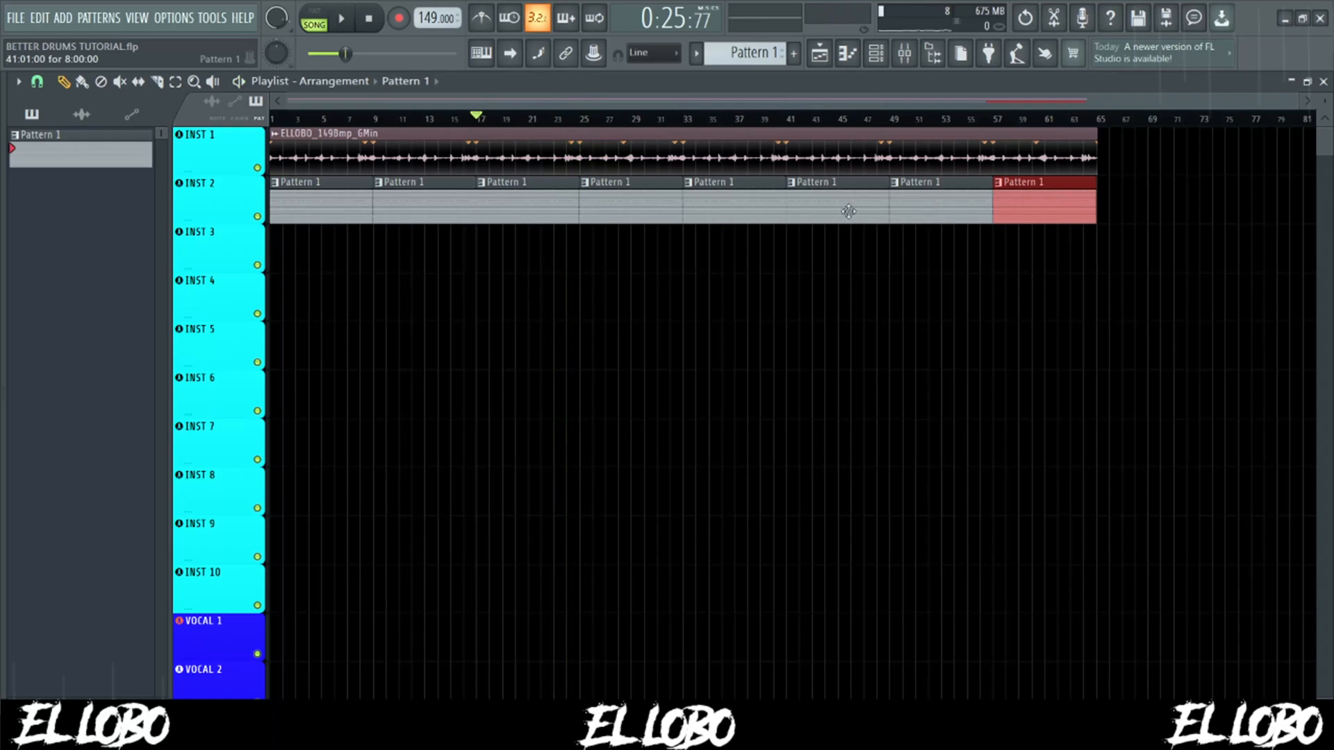
# - Deselect the last Pattern 1 clip and examine the clip options of the one at bar 9, including Make unique
pyautogui.keyDown('ctrl'); pyautogui.click(416, 295); pyautogui.keyUp('ctrl')
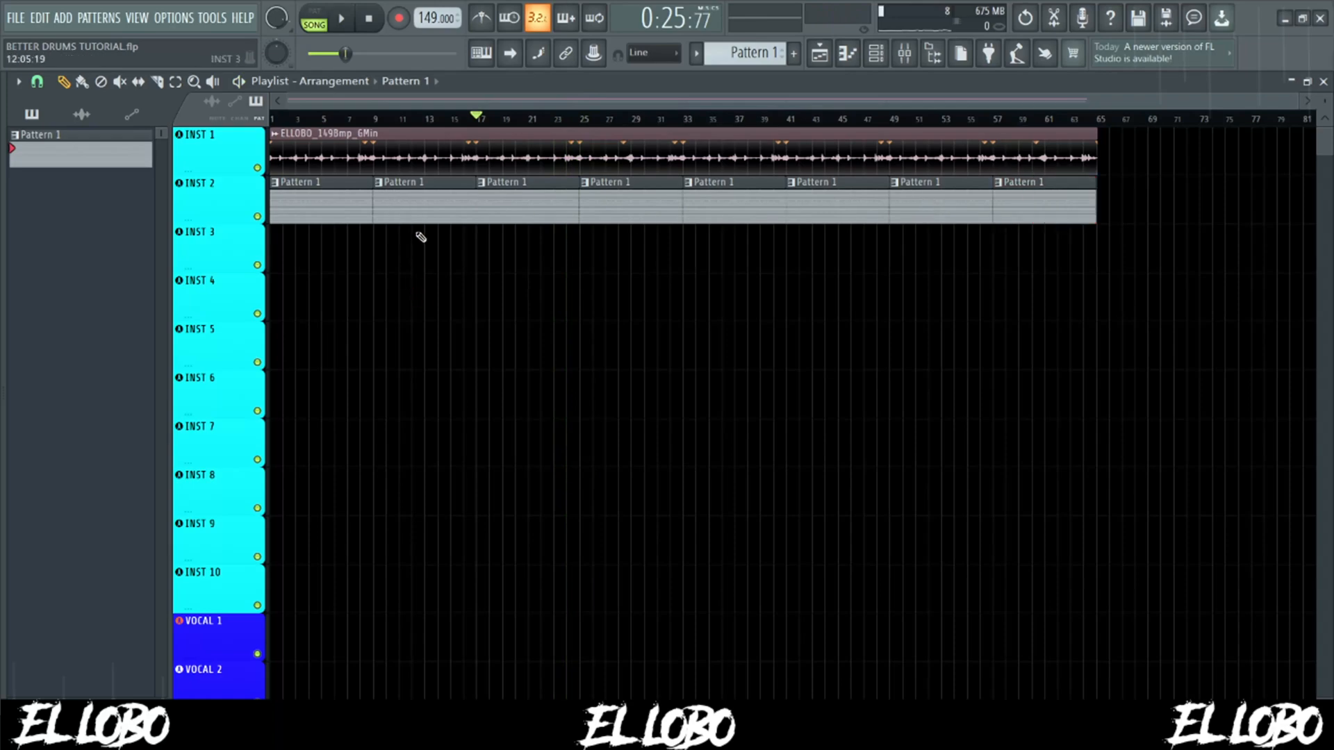
pyautogui.rightClick(381, 192)
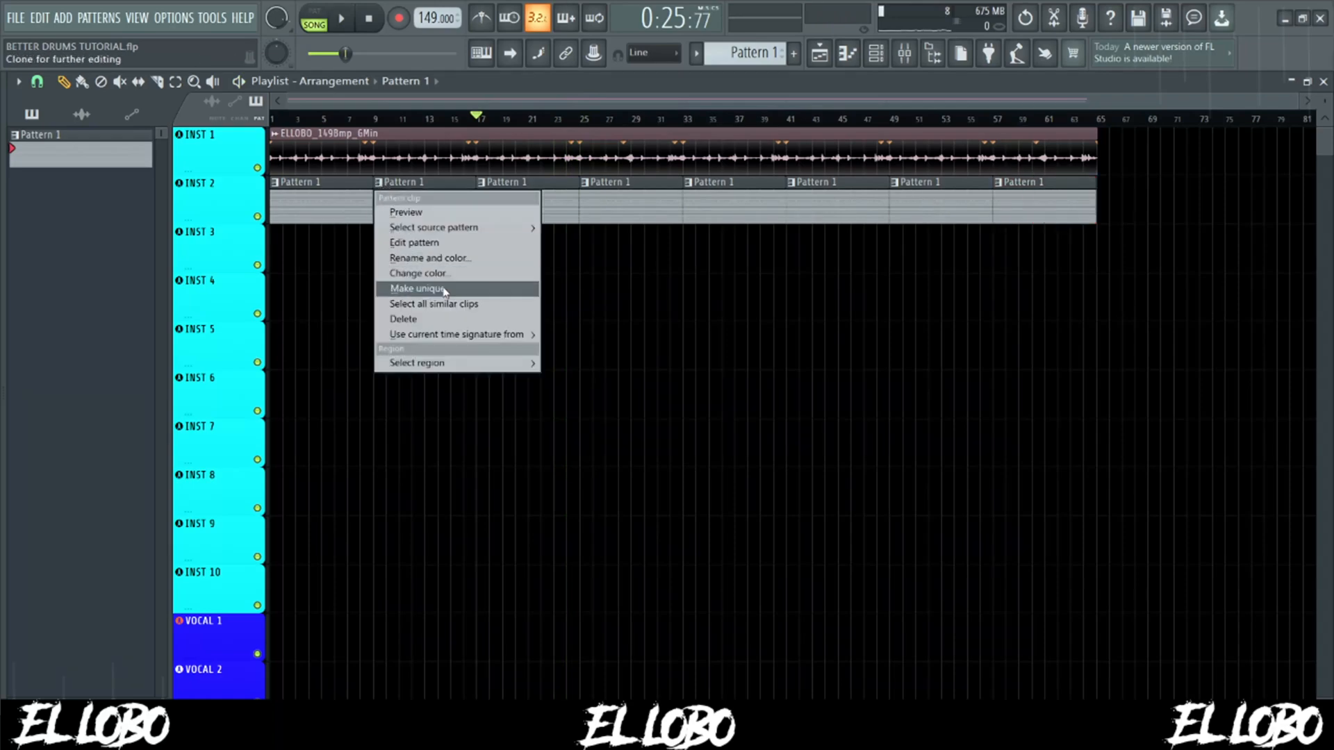
pyautogui.click(606, 286)
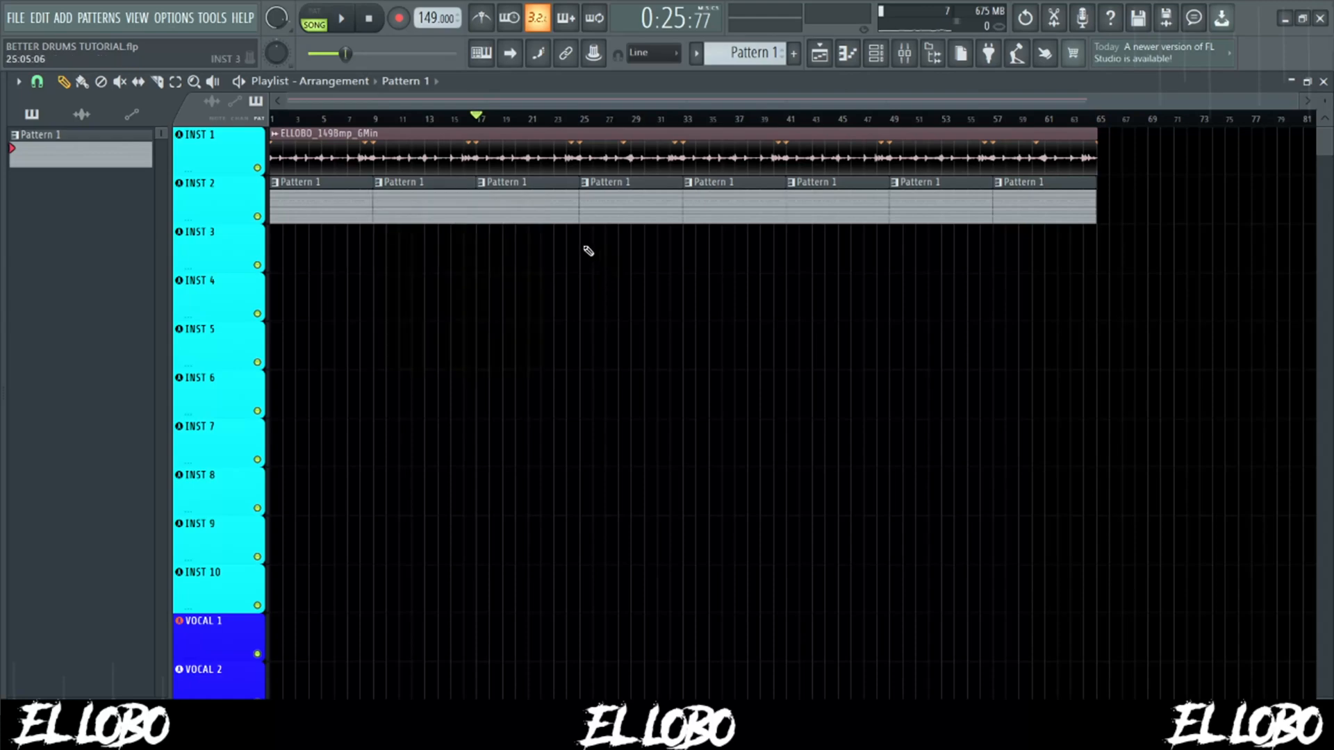